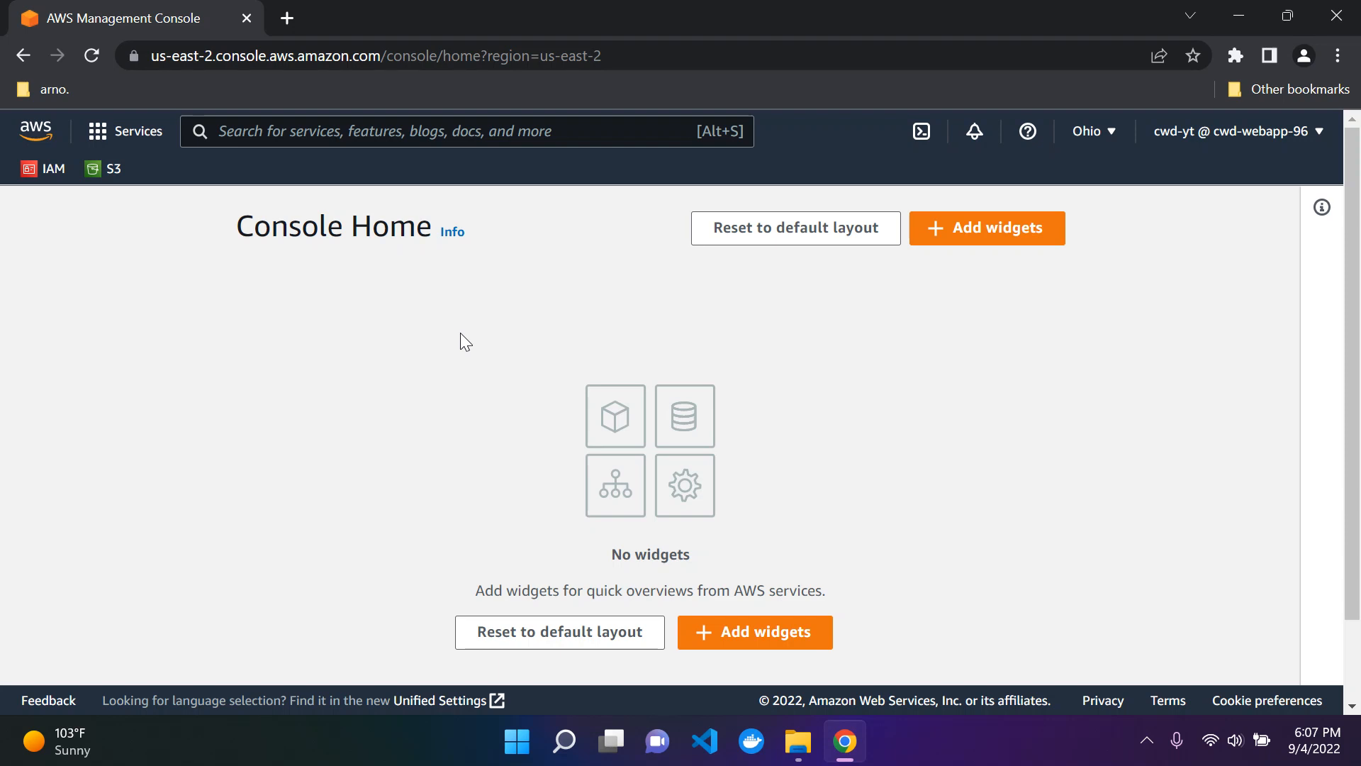
Step: Go to Amazon S3 and open the mybucket96-ap bucket
{"action": "left_click", "coordinate": [108, 169]}
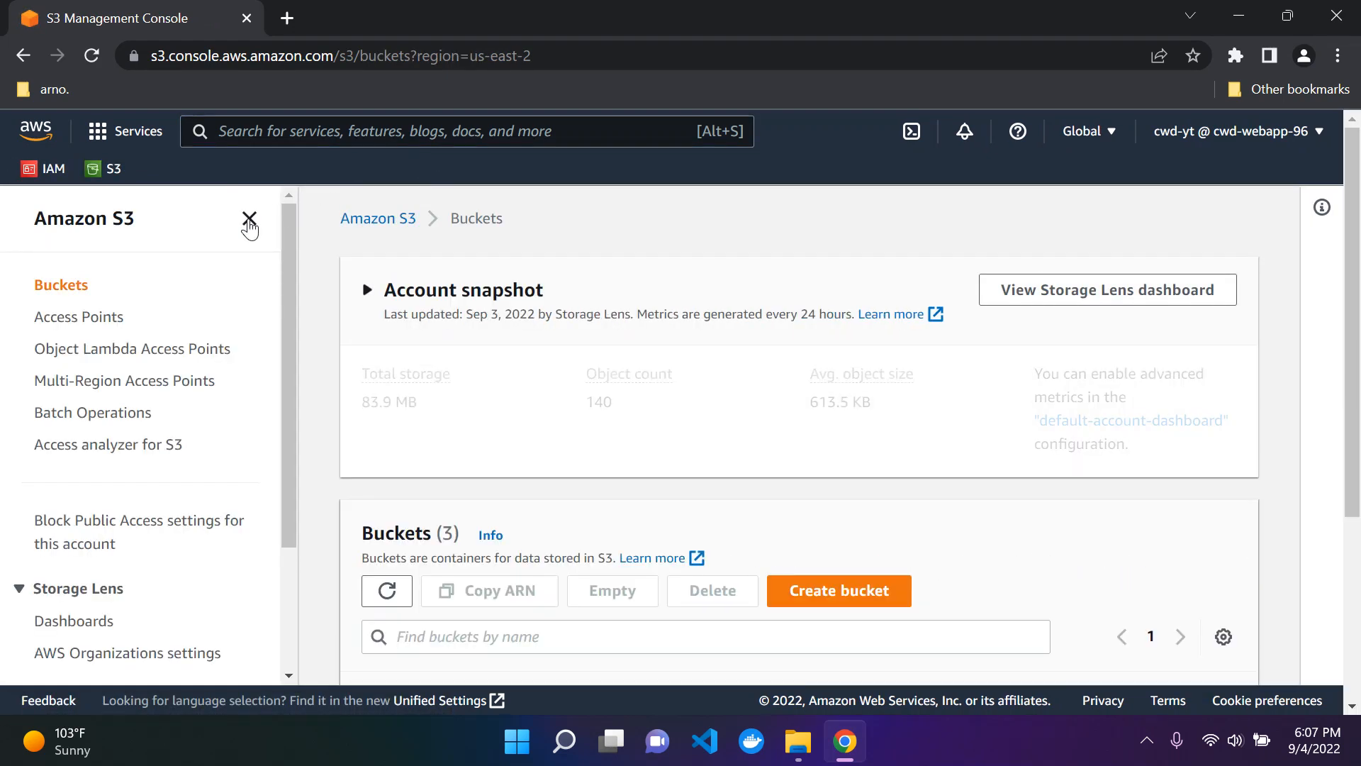
{"action": "left_click", "coordinate": [249, 218]}
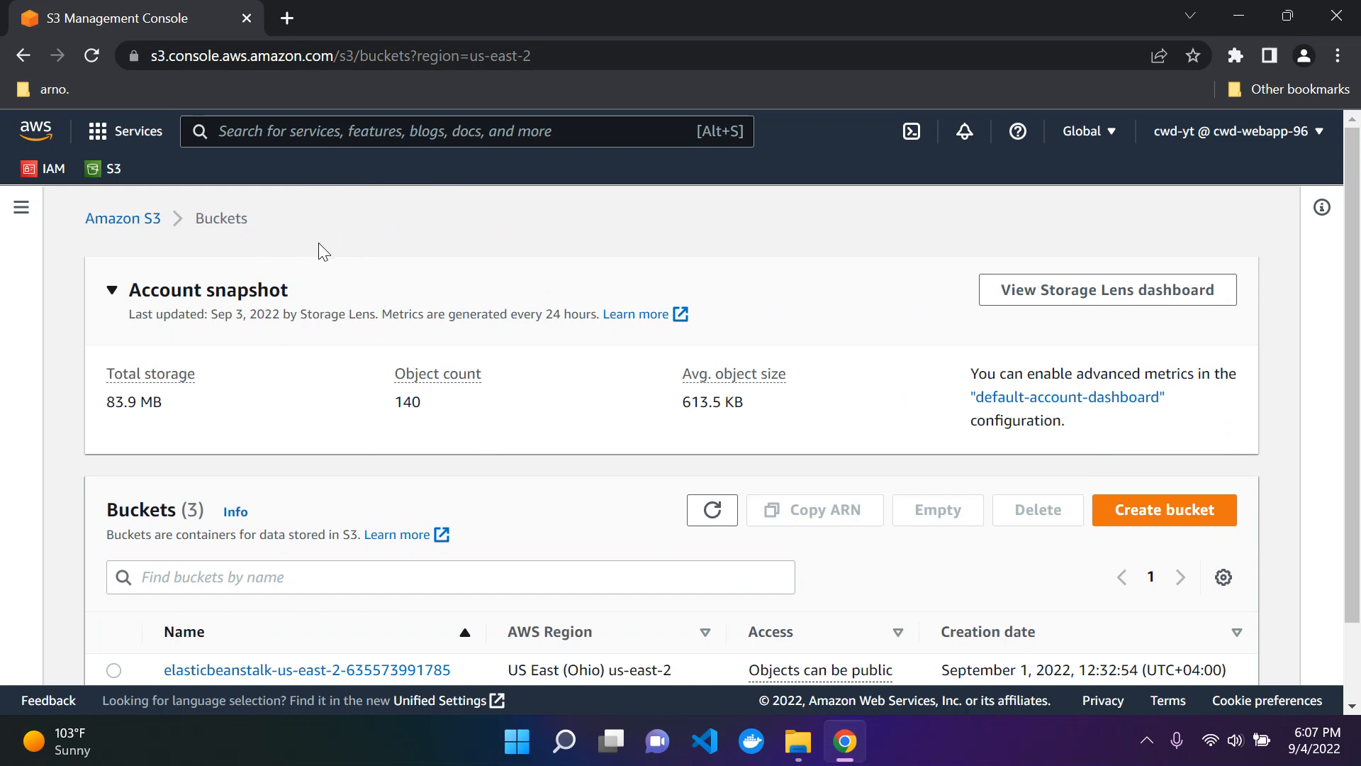
{"action": "scroll", "coordinate": [318, 243], "scroll_direction": "down", "scroll_amount": 2}
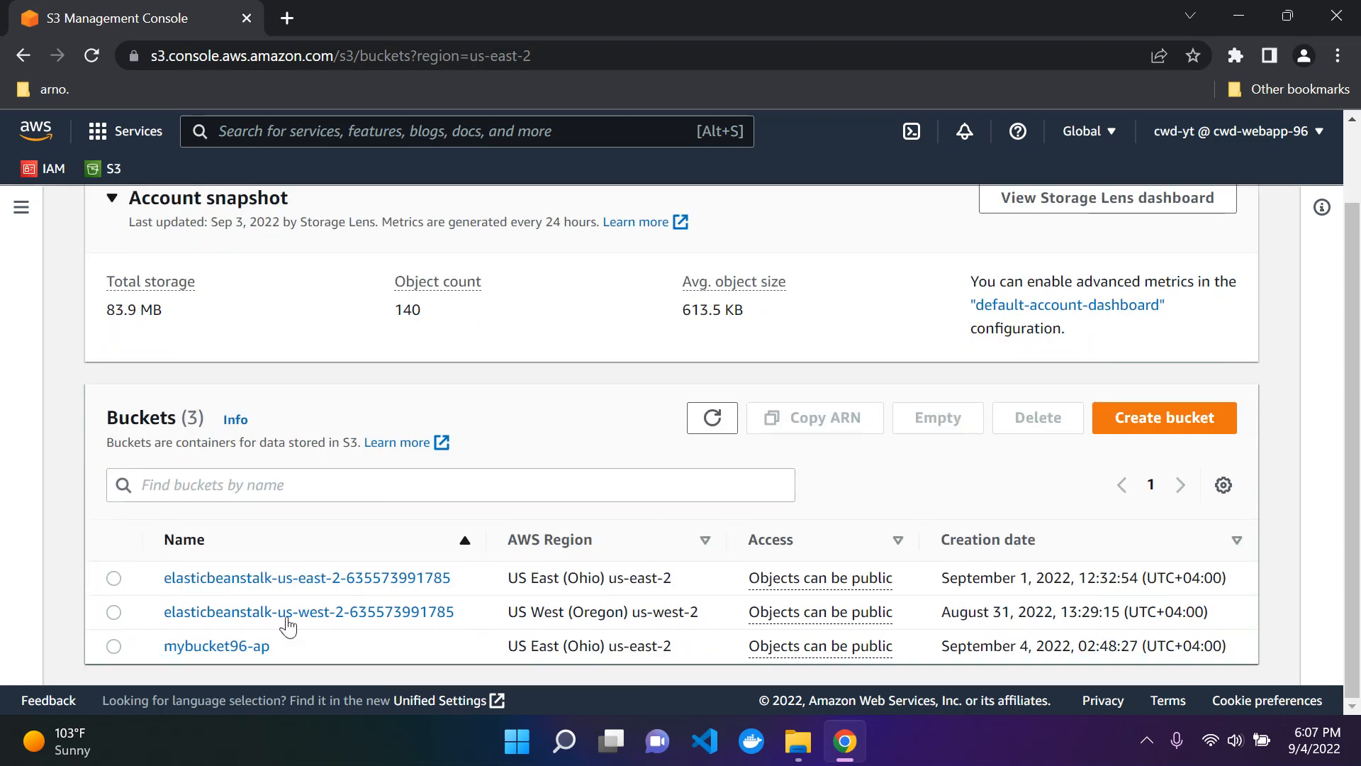
{"action": "left_click", "coordinate": [241, 657]}
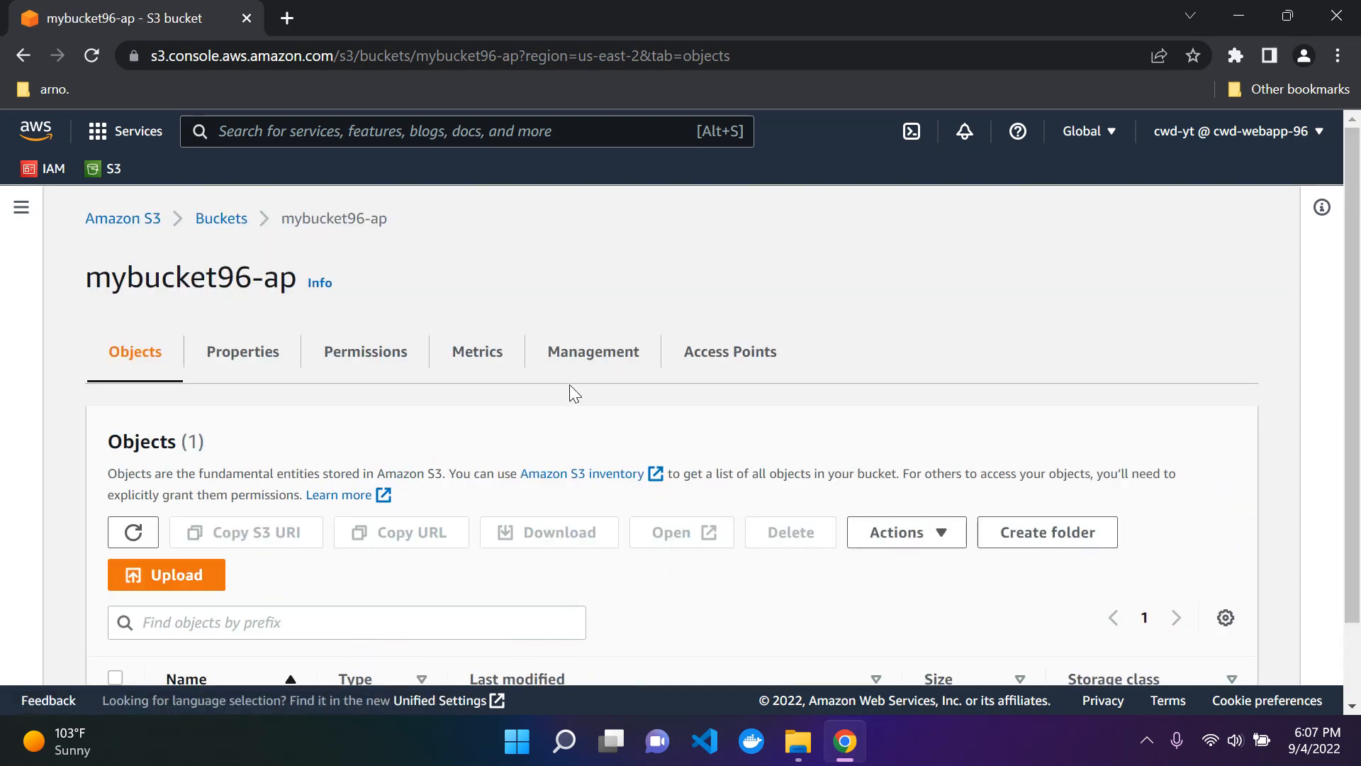
Step: Look through the bucket's objects and open the details of cat1.jpg
{"action": "scroll", "coordinate": [569, 389], "scroll_direction": "down", "scroll_amount": 2}
{"action": "scroll", "coordinate": [570, 393], "scroll_direction": "up", "scroll_amount": 2}
{"action": "scroll", "coordinate": [495, 390], "scroll_direction": "down", "scroll_amount": 2}
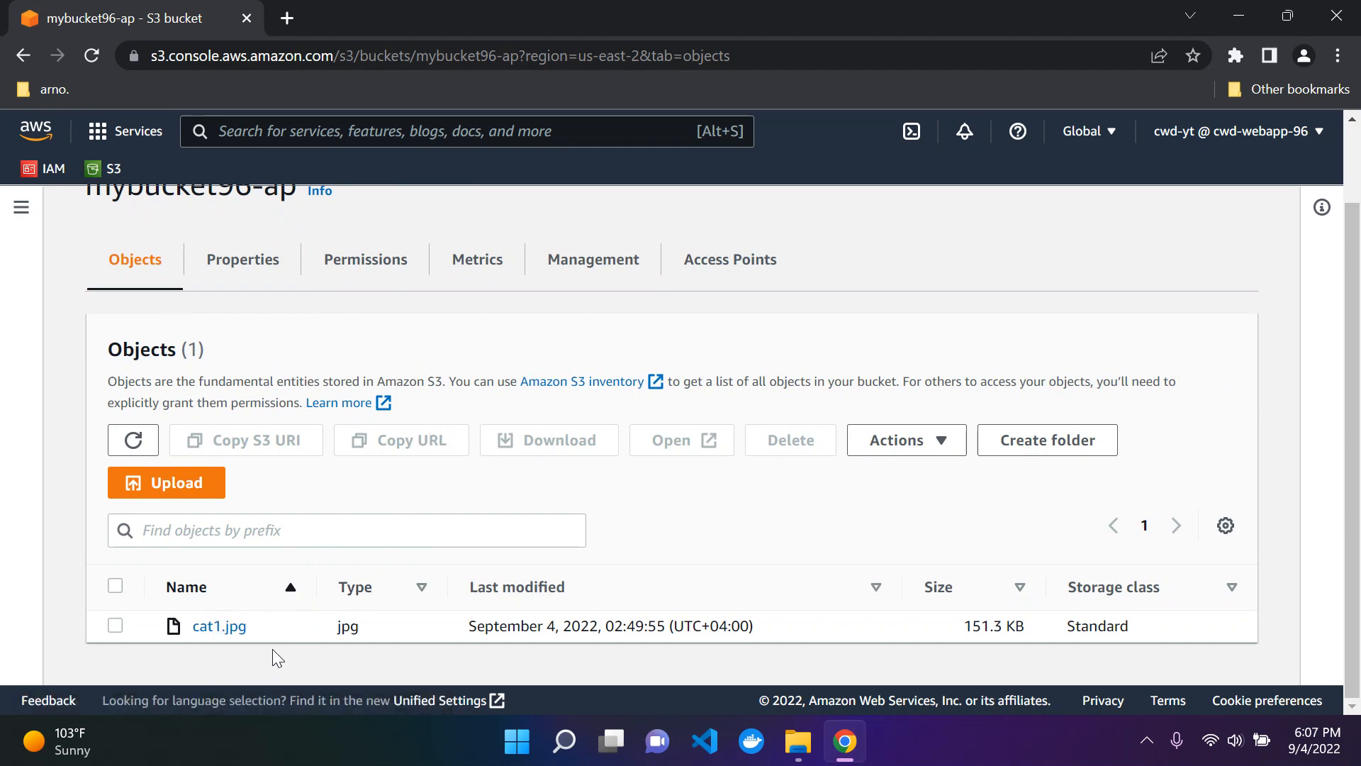
{"action": "left_click", "coordinate": [232, 629]}
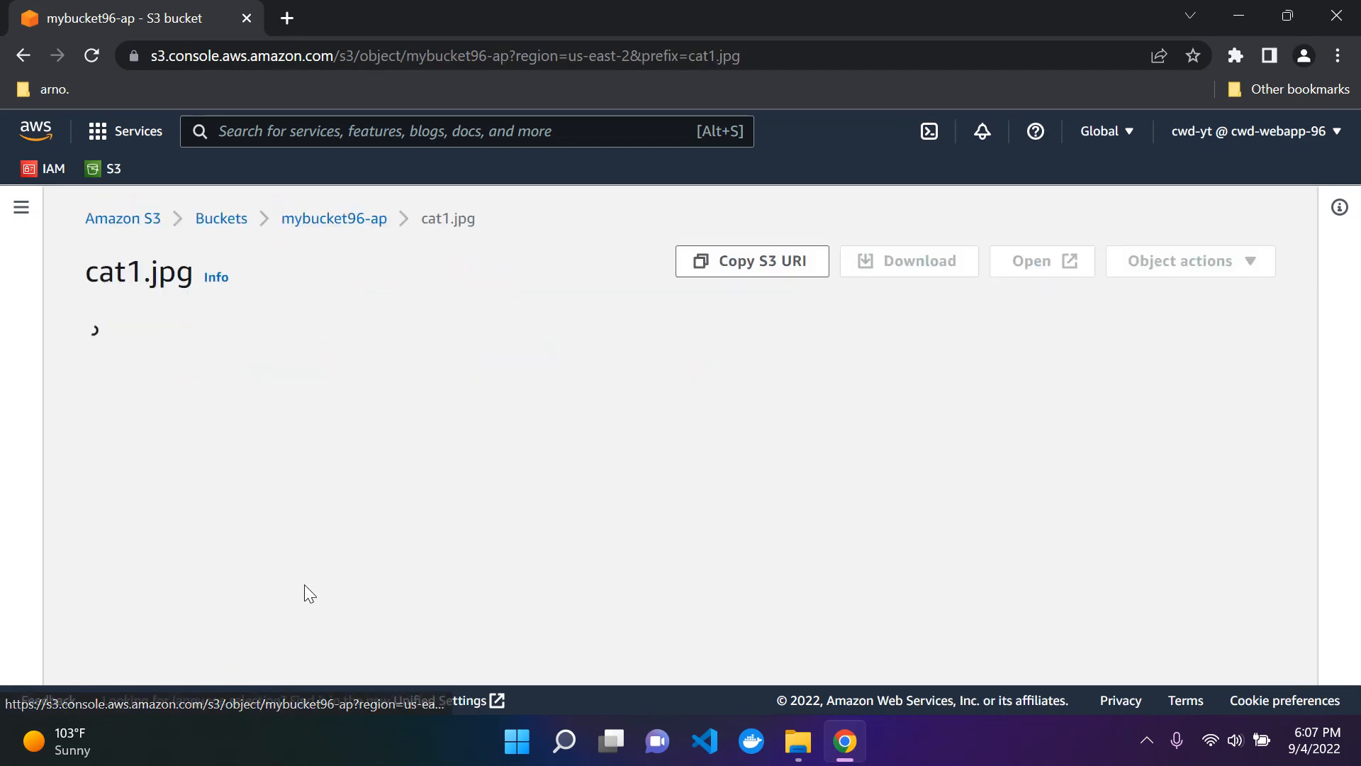
Step: Open the cat1.jpg image from its details page to view it, and close the image
{"action": "scroll", "coordinate": [580, 389], "scroll_direction": "down", "scroll_amount": 2}
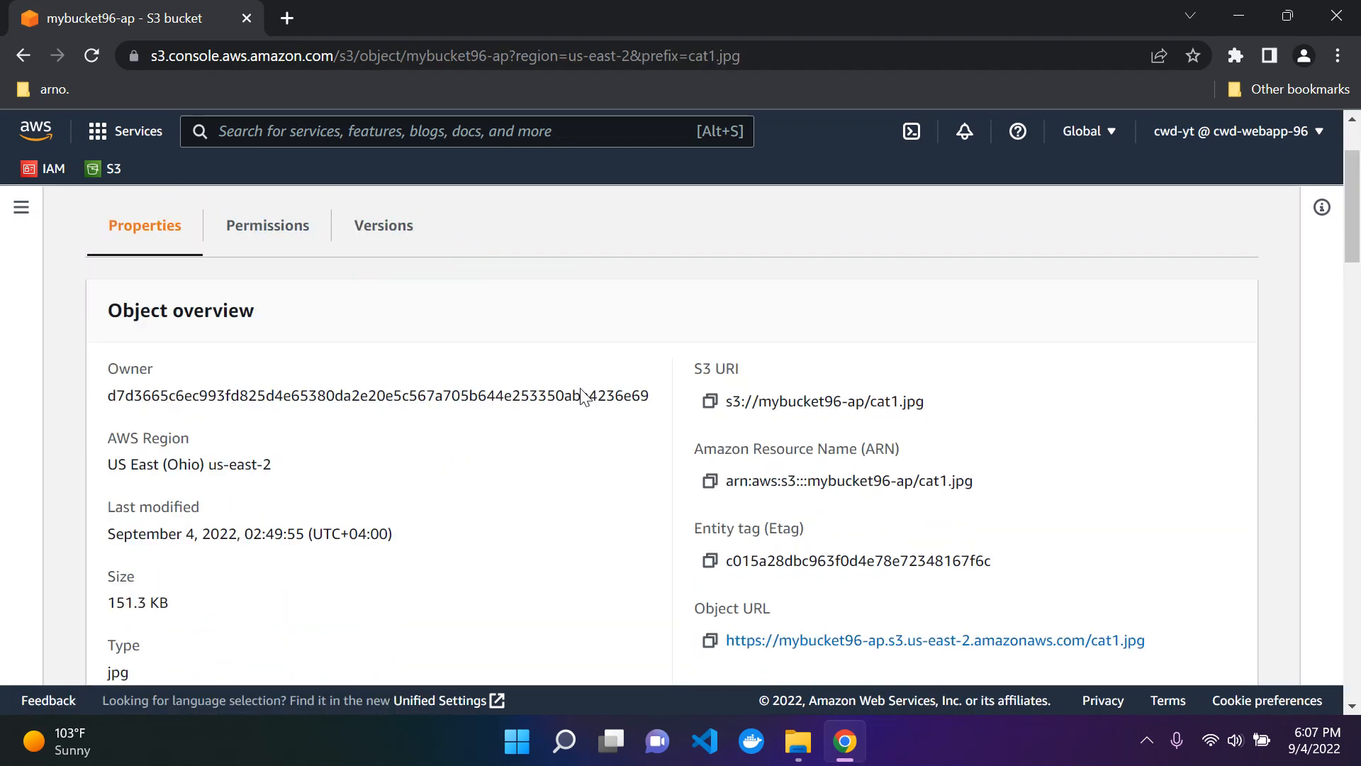
{"action": "scroll", "coordinate": [580, 392], "scroll_direction": "up", "scroll_amount": 2}
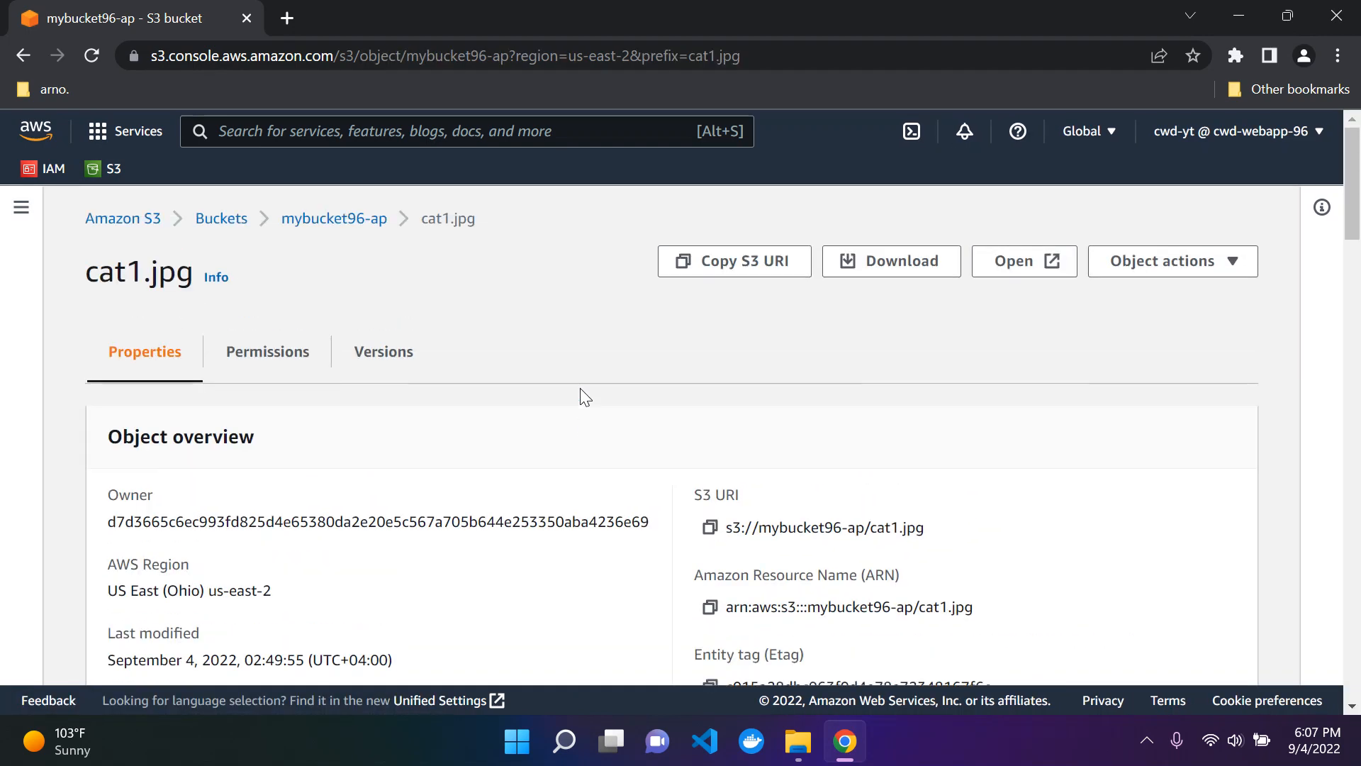
{"action": "left_click", "coordinate": [1007, 260]}
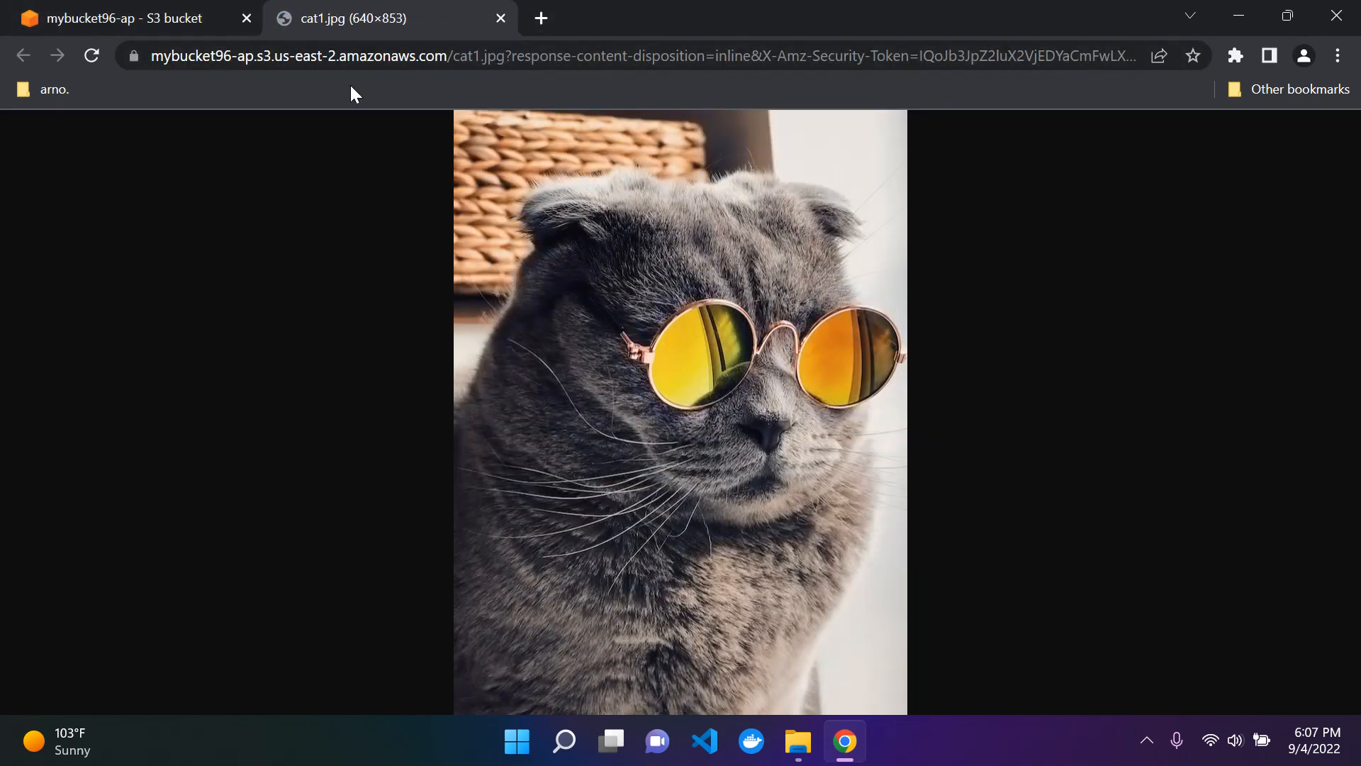
{"action": "left_click", "coordinate": [502, 18]}
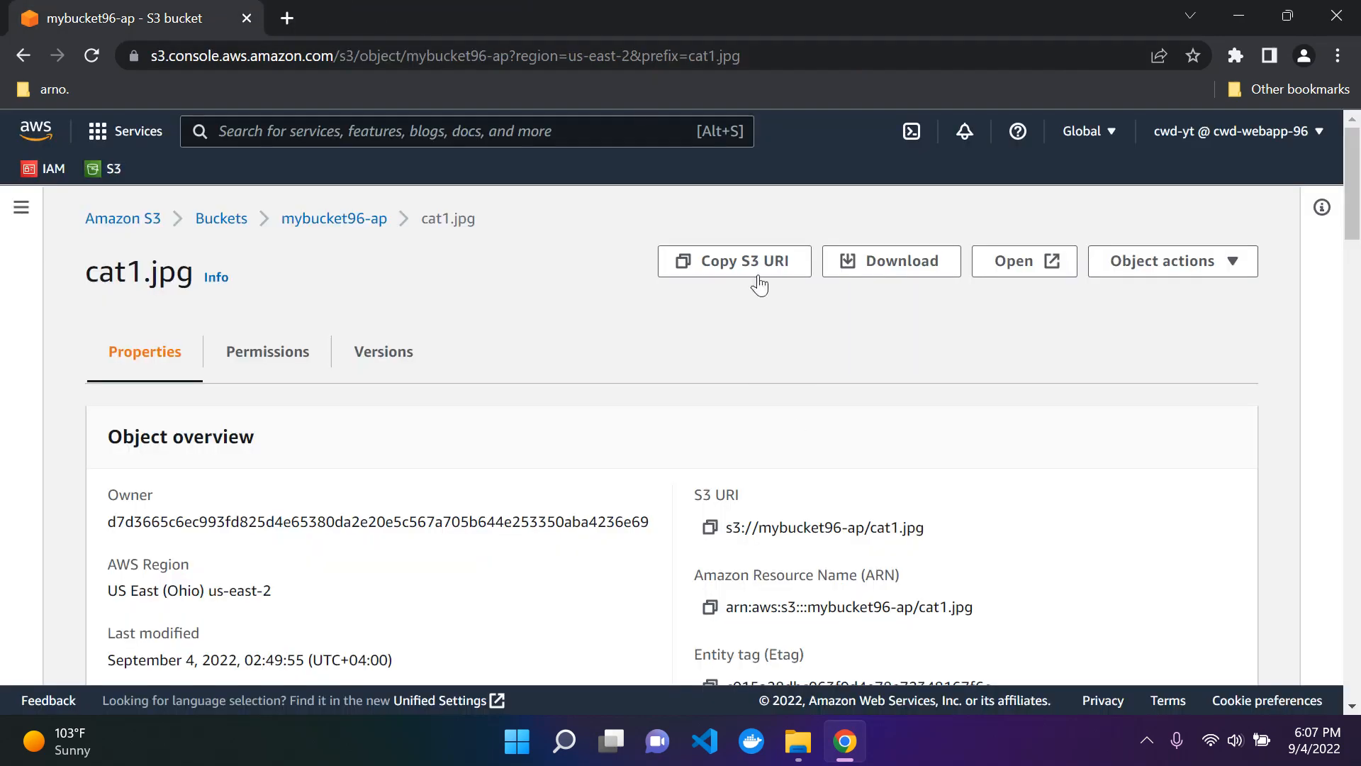
Step: Test access to cat1.jpg through its object URL, read the response code, and close that page
{"action": "scroll", "coordinate": [779, 426], "scroll_direction": "down", "scroll_amount": 8}
{"action": "left_click", "coordinate": [771, 454]}
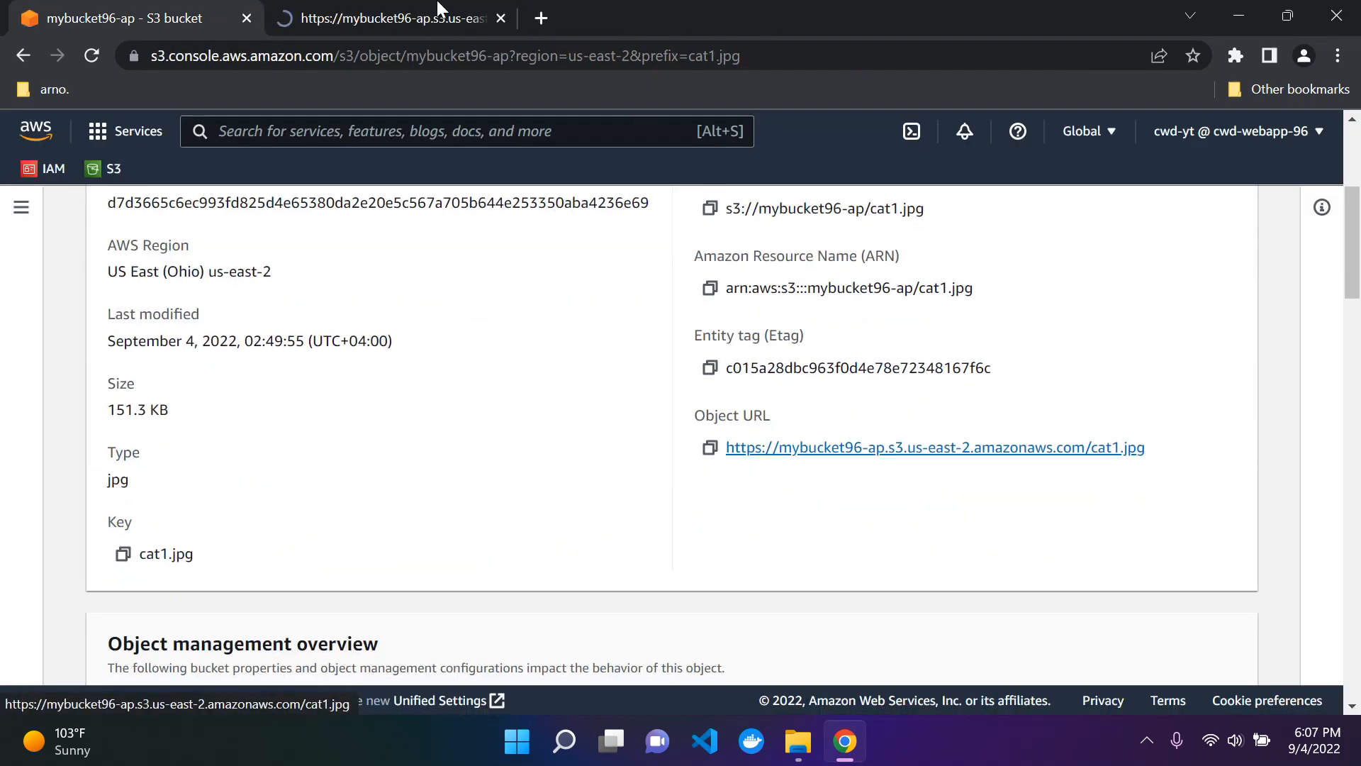
{"action": "left_click", "coordinate": [372, 14]}
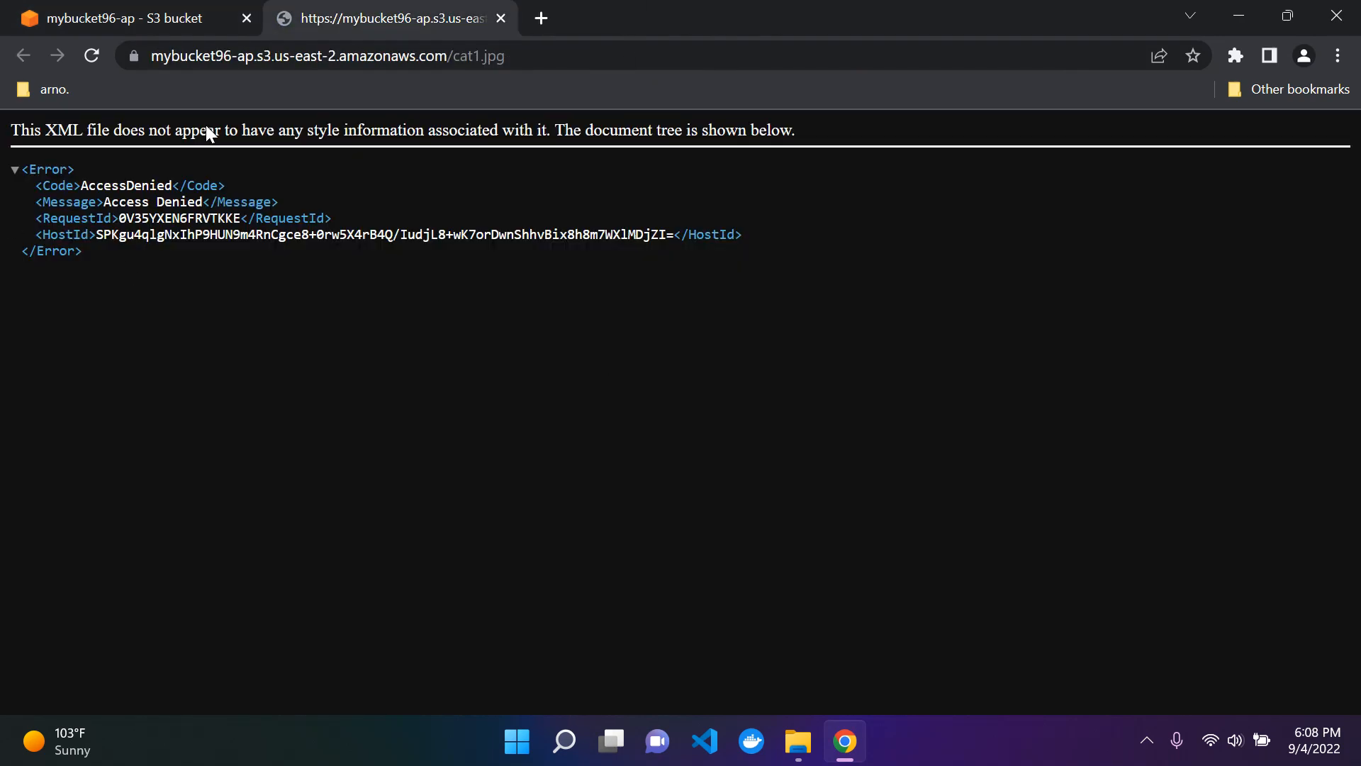
{"action": "left_click_drag", "start_coordinate": [101, 185], "coordinate": [223, 185]}
{"action": "left_click", "coordinate": [402, 127]}
{"action": "left_click", "coordinate": [503, 17]}
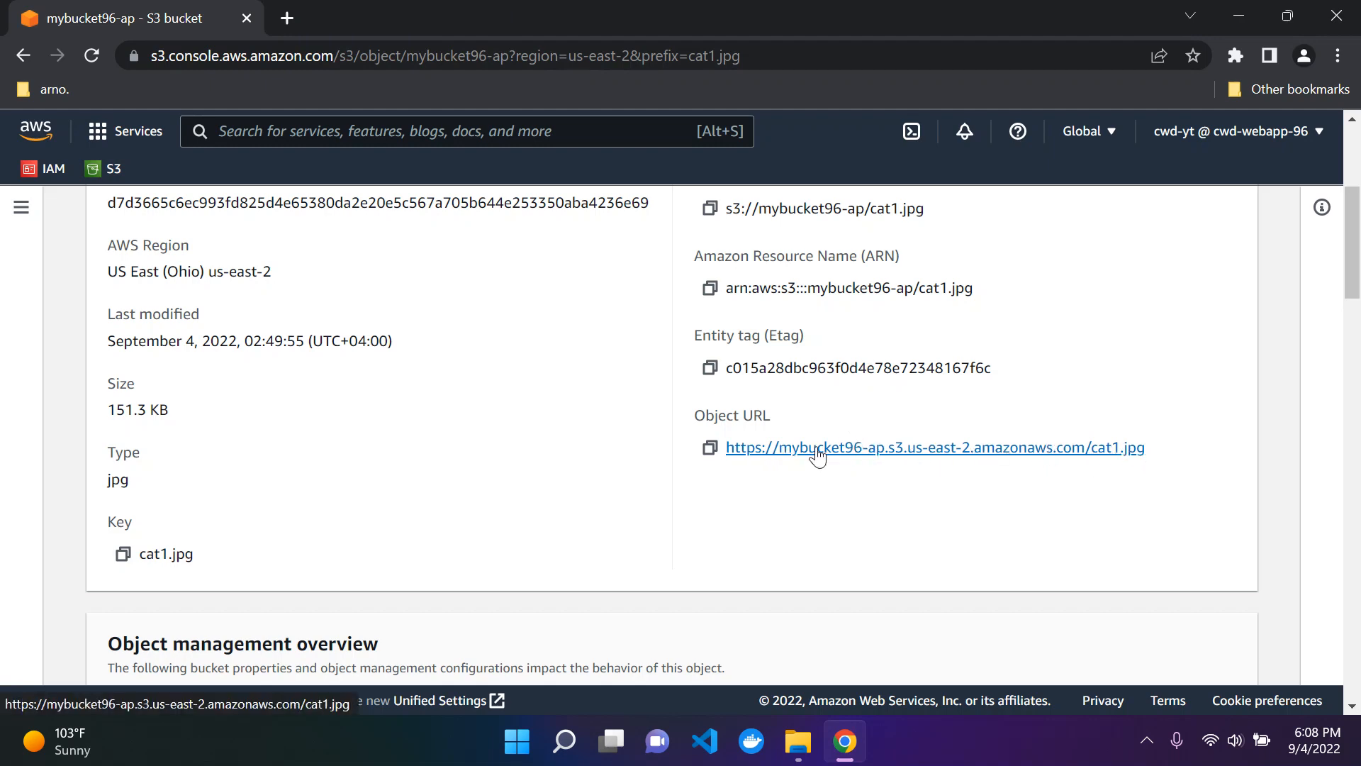
Step: Return to the mybucket96-ap bucket and review its permissions overview and Block public access settings
{"action": "scroll", "coordinate": [495, 460], "scroll_direction": "up", "scroll_amount": 5}
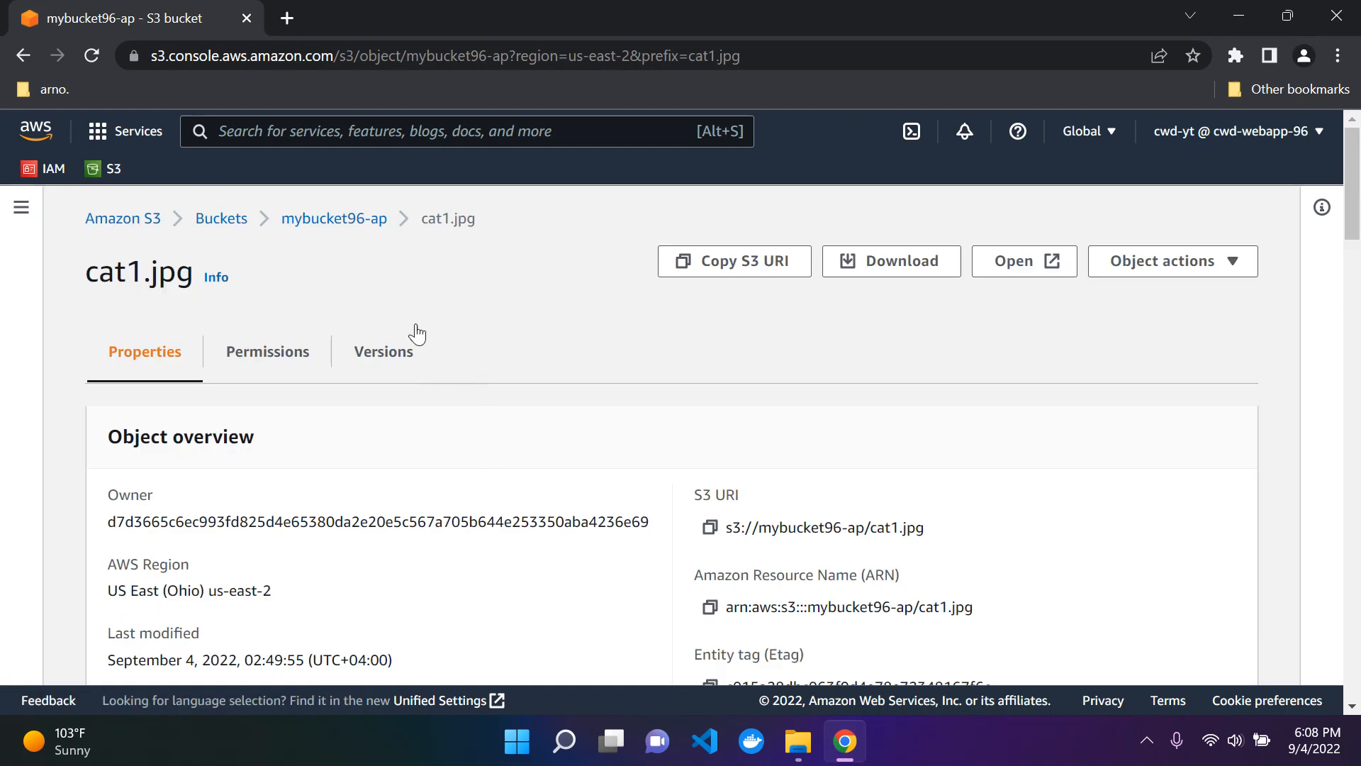
{"action": "left_click", "coordinate": [352, 226]}
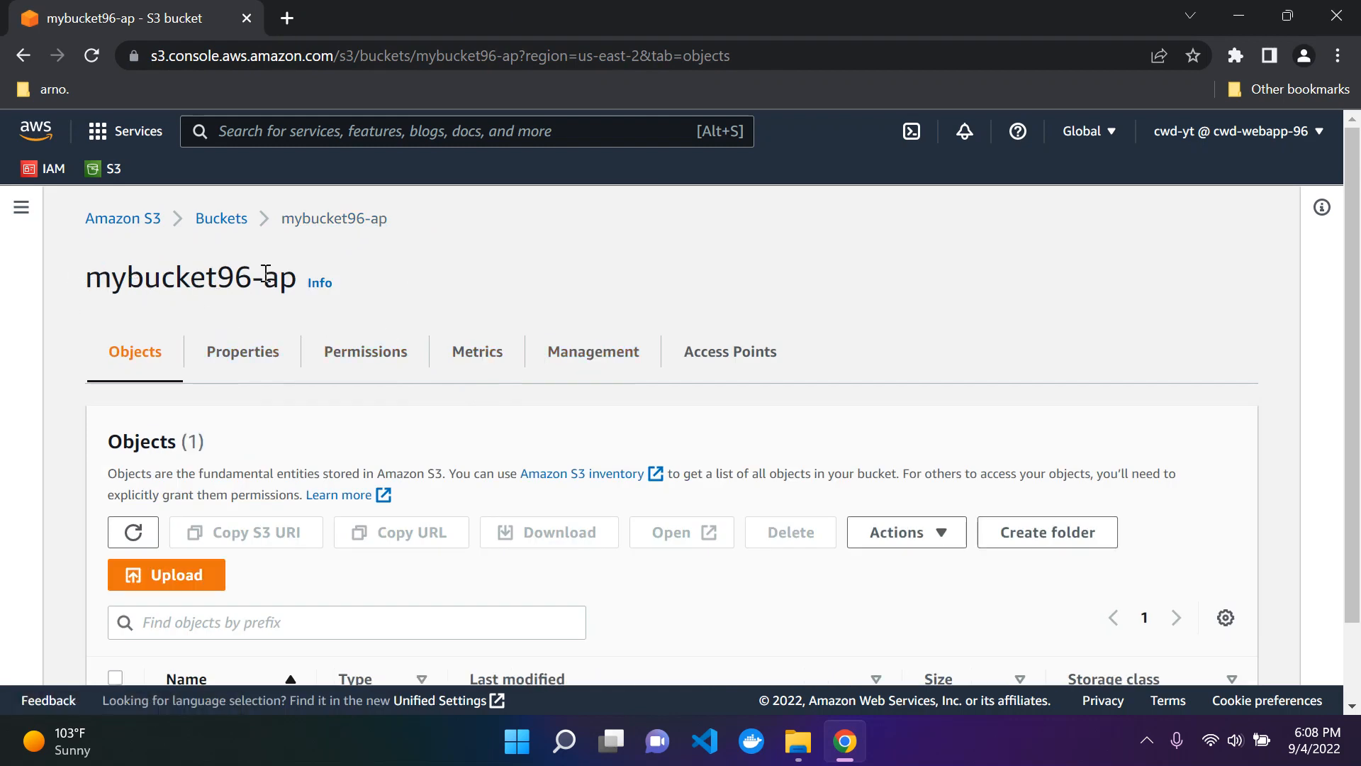
{"action": "left_click", "coordinate": [368, 352]}
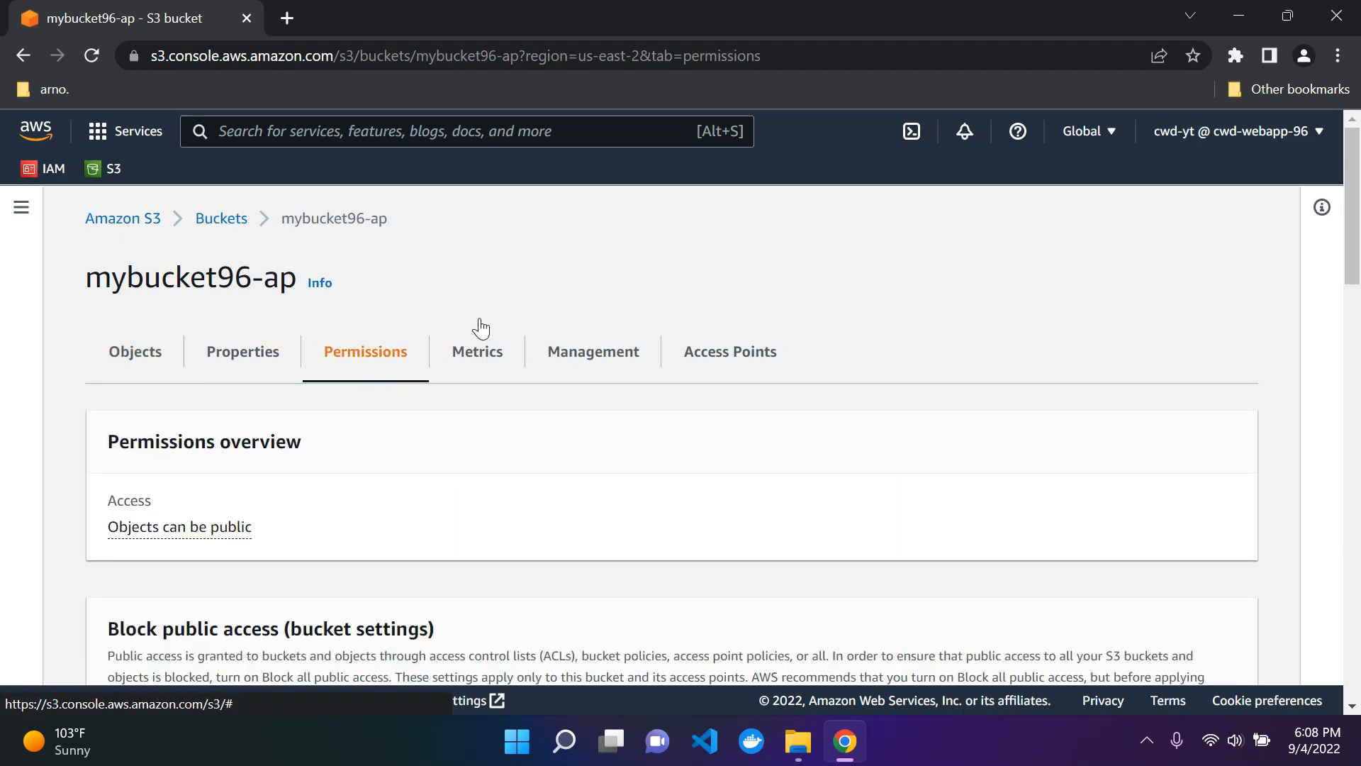
{"action": "scroll", "coordinate": [520, 300], "scroll_direction": "down", "scroll_amount": 3}
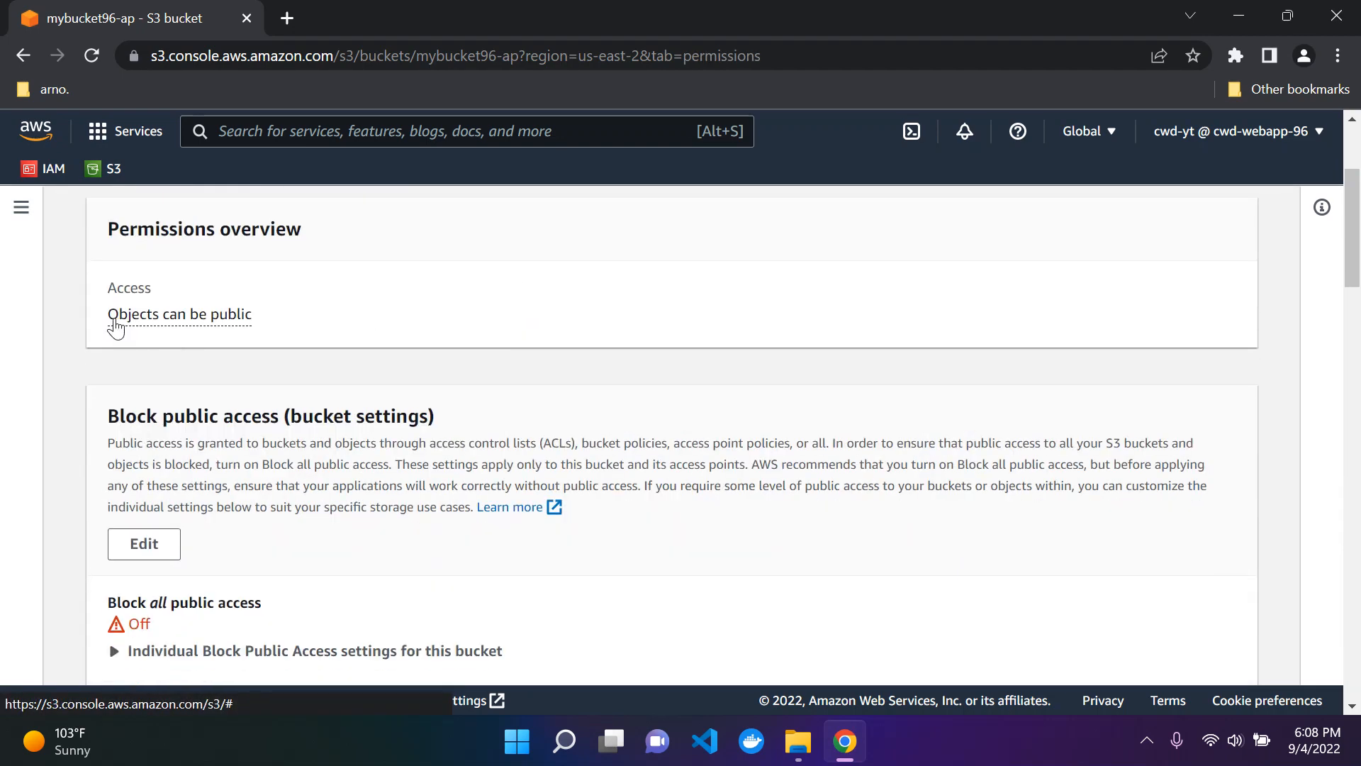
{"action": "scroll", "coordinate": [429, 352], "scroll_direction": "up", "scroll_amount": 3}
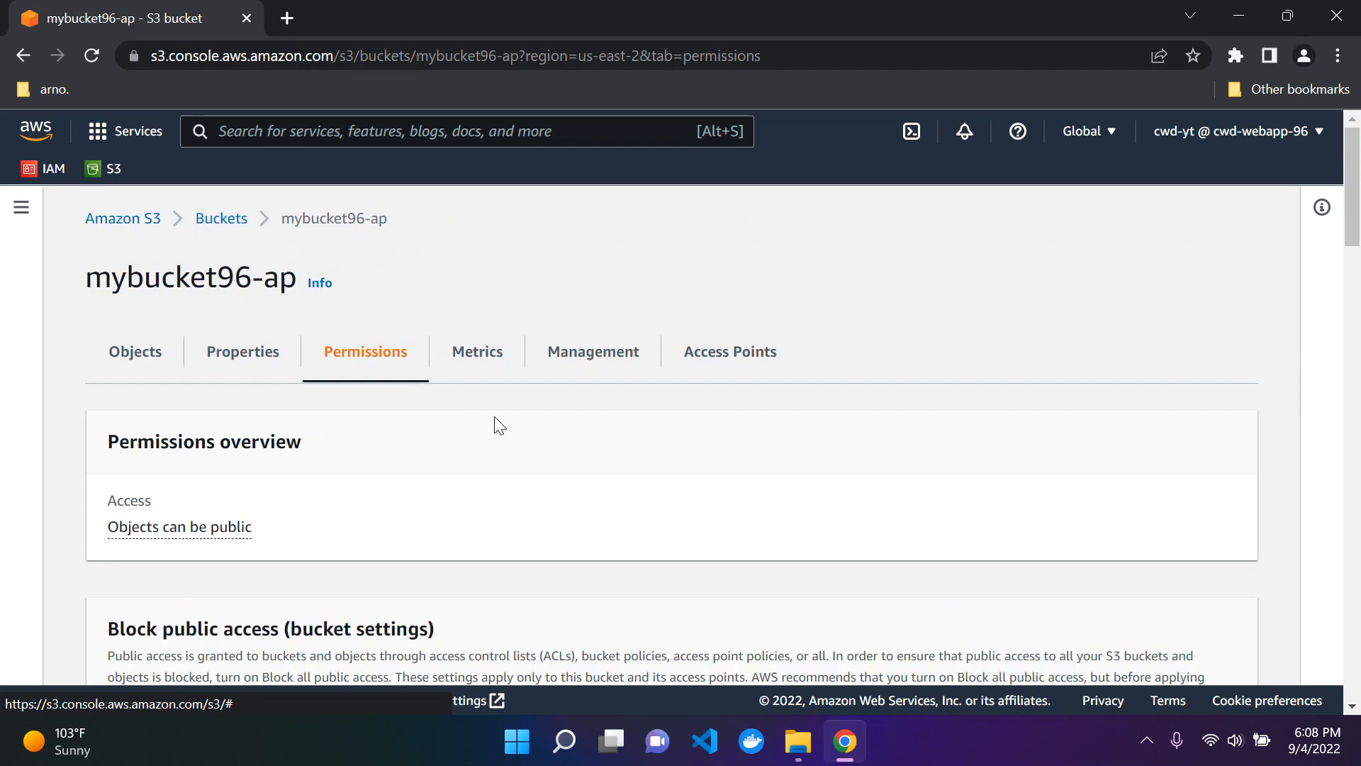
Step: Examine the Bucket policy section of the bucket's permissions, including the description of what a policy provides
{"action": "scroll", "coordinate": [500, 426], "scroll_direction": "down", "scroll_amount": 10}
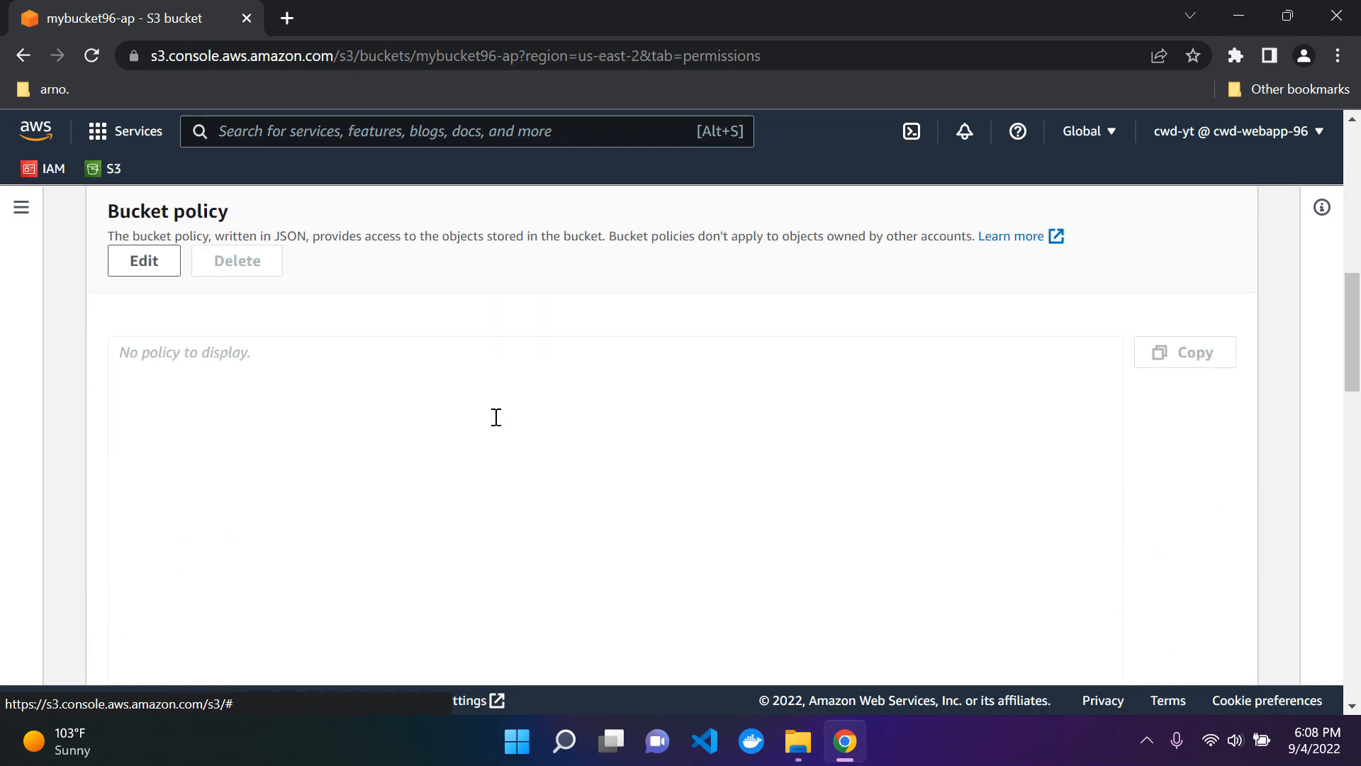
{"action": "scroll", "coordinate": [116, 282], "scroll_direction": "up", "scroll_amount": 1}
{"action": "scroll", "coordinate": [278, 411], "scroll_direction": "down", "scroll_amount": 1}
{"action": "scroll", "coordinate": [278, 411], "scroll_direction": "up", "scroll_amount": 1}
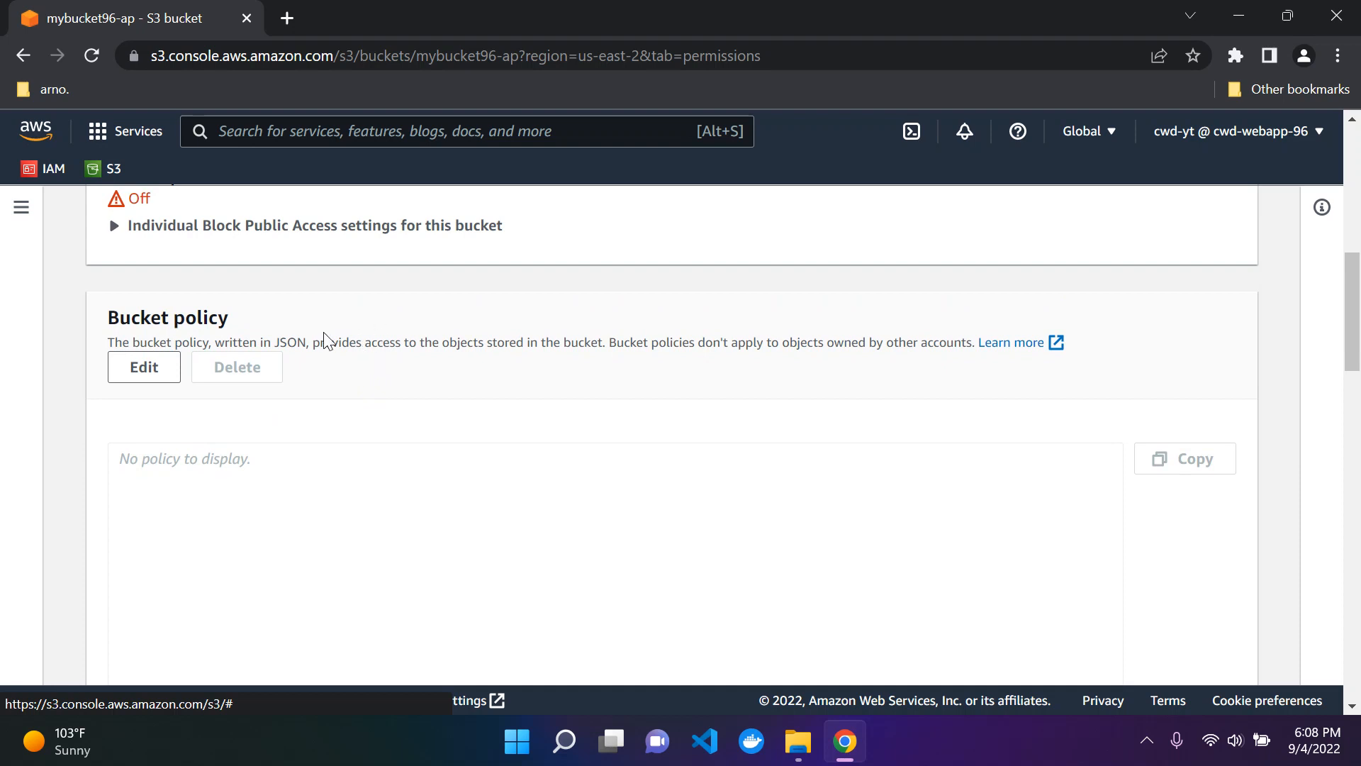
{"action": "left_click_drag", "start_coordinate": [273, 340], "coordinate": [602, 347]}
{"action": "left_click", "coordinate": [383, 336]}
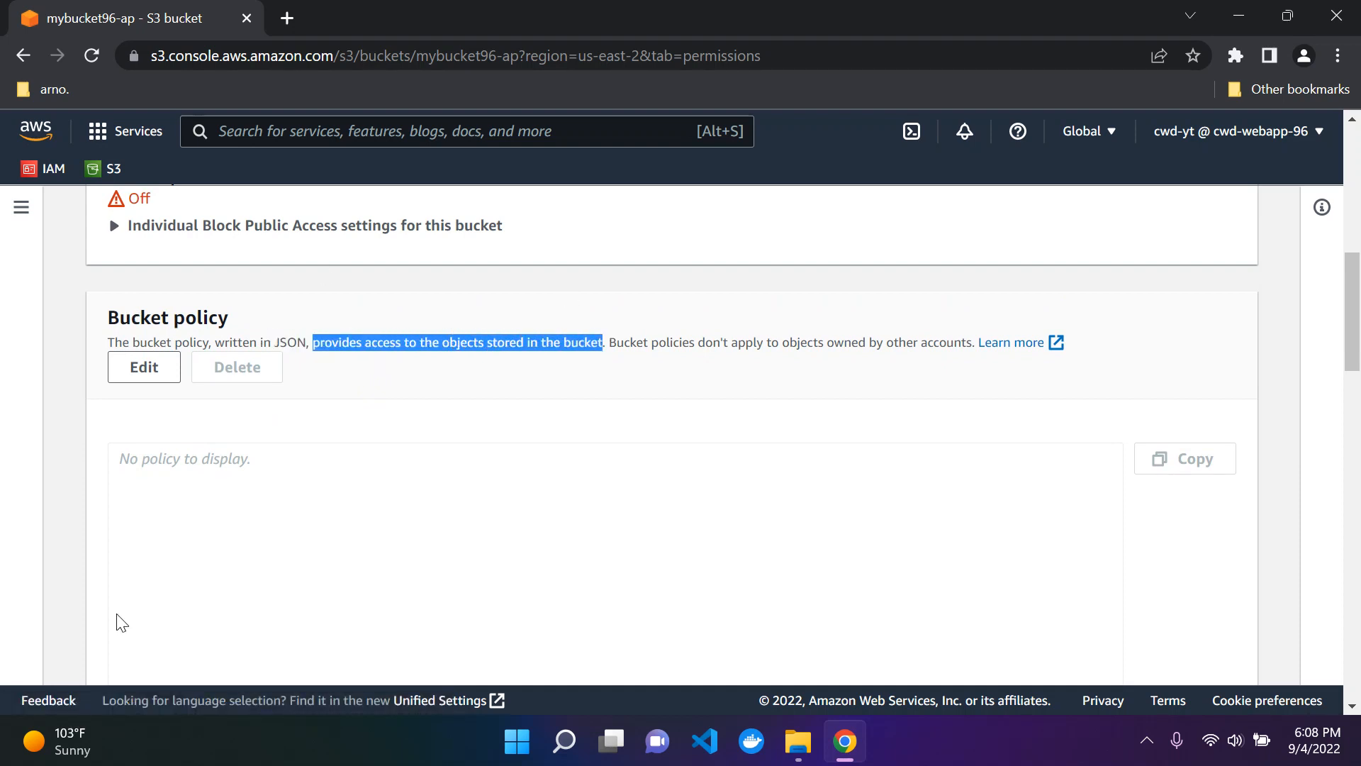
{"action": "left_click", "coordinate": [450, 387]}
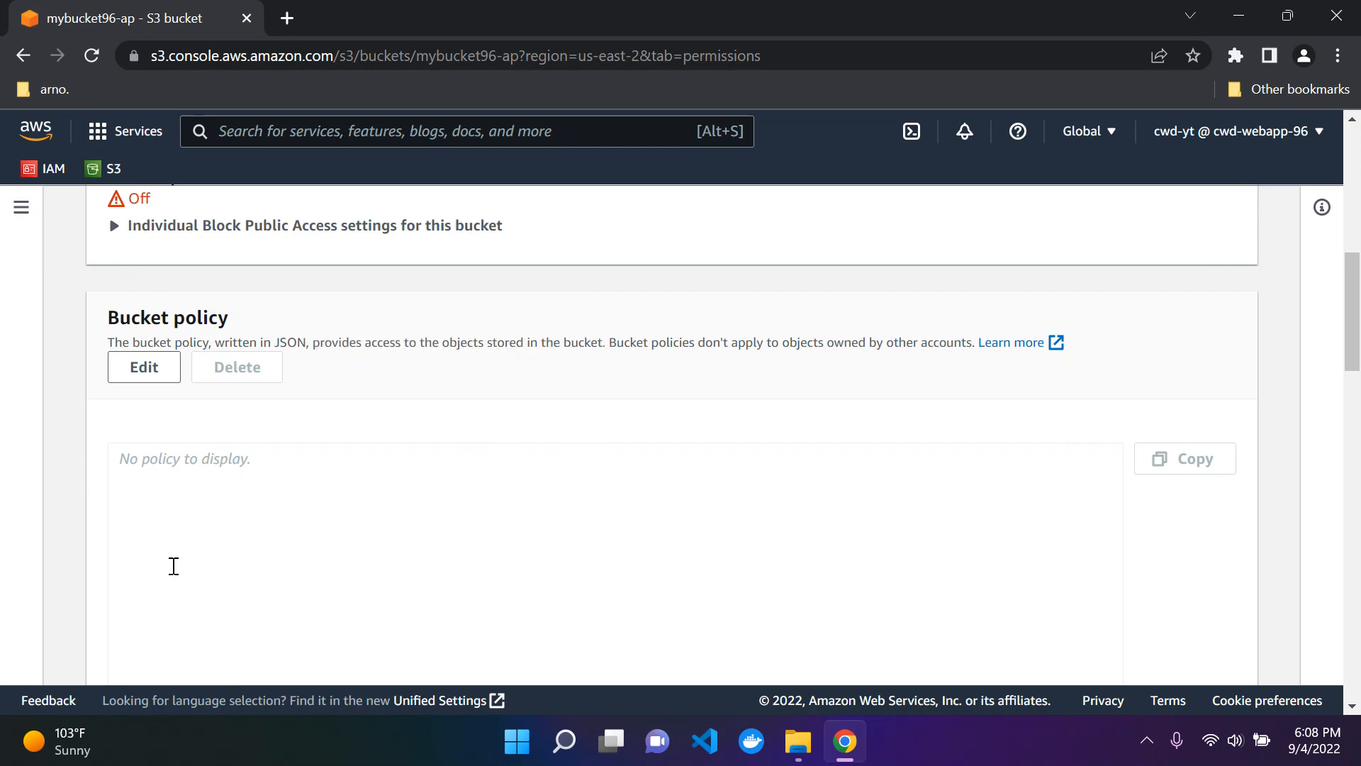
{"action": "scroll", "coordinate": [200, 458], "scroll_direction": "up", "scroll_amount": 9}
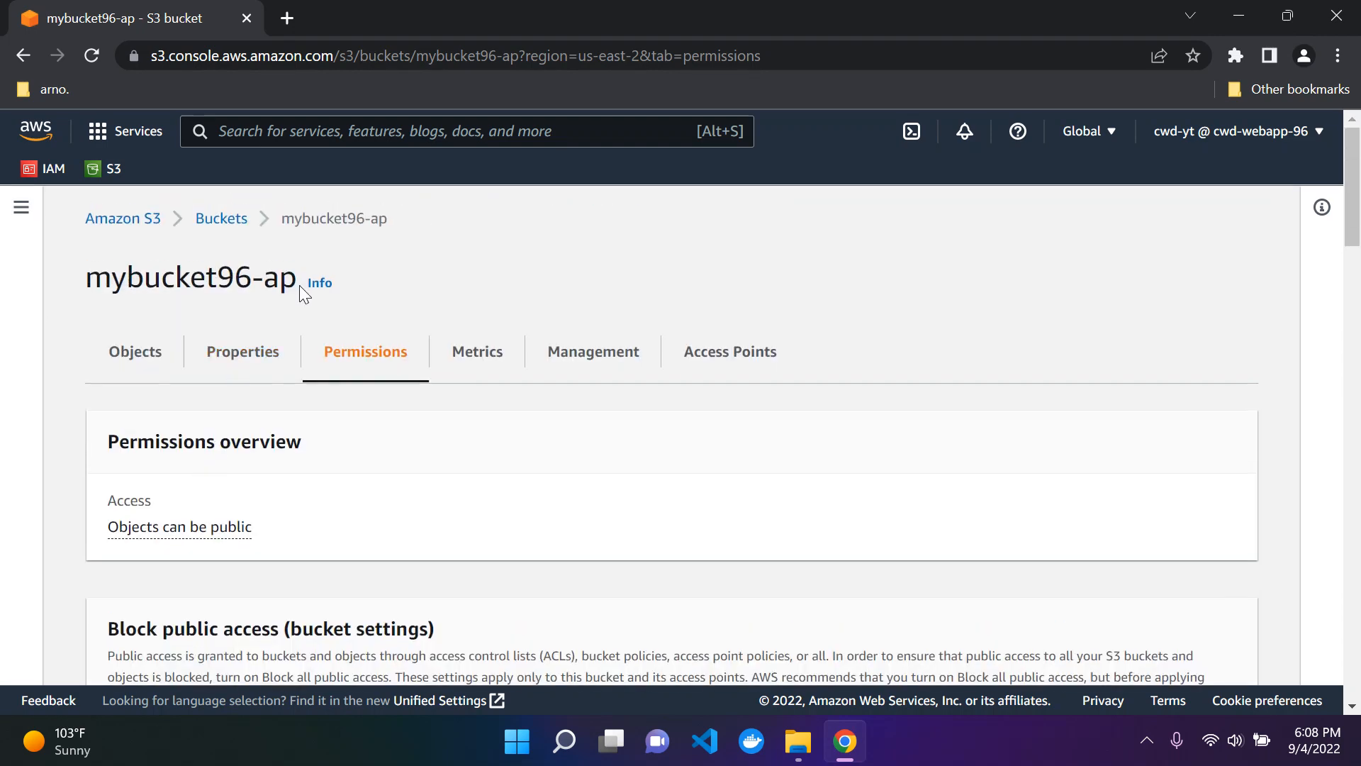
{"action": "scroll", "coordinate": [360, 368], "scroll_direction": "down", "scroll_amount": 9}
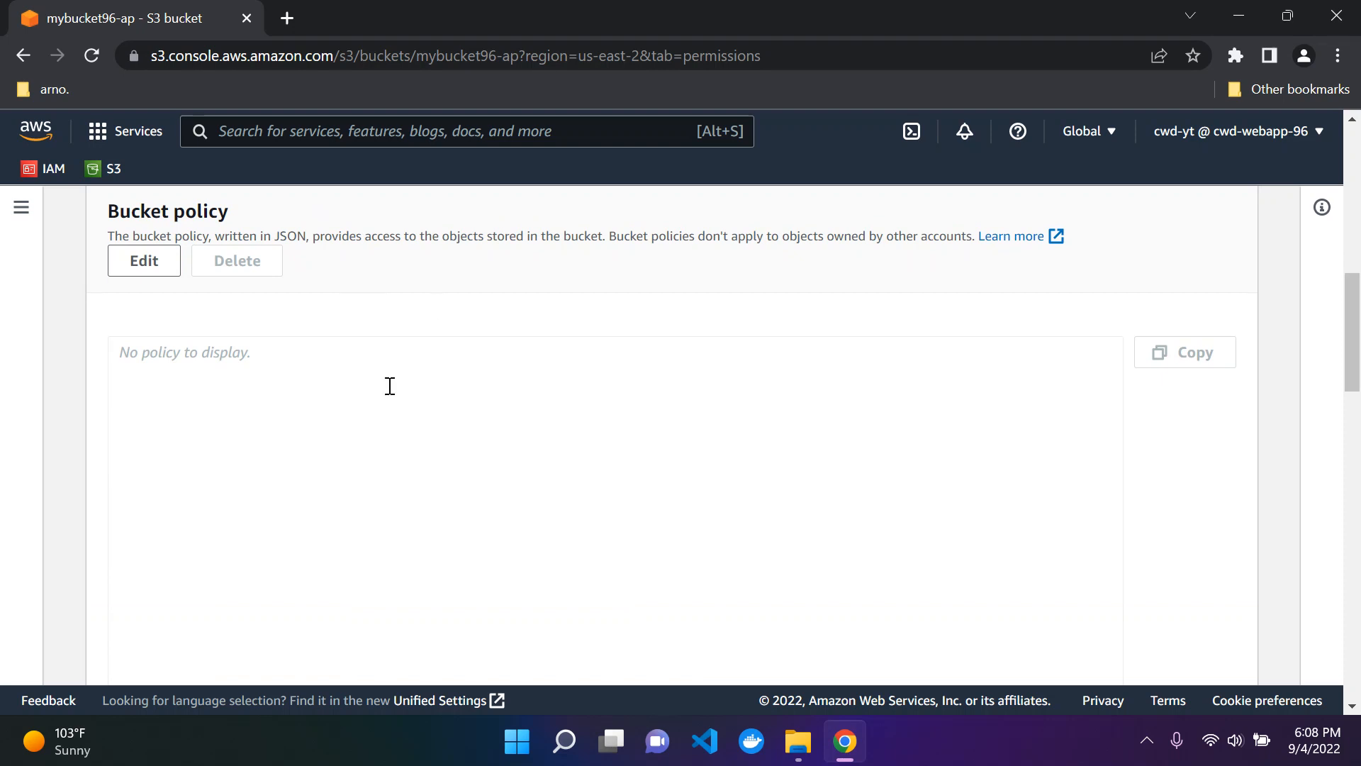
Step: Start editing the bucket policy and bring up the AWS Policy Generator
{"action": "left_click", "coordinate": [164, 267]}
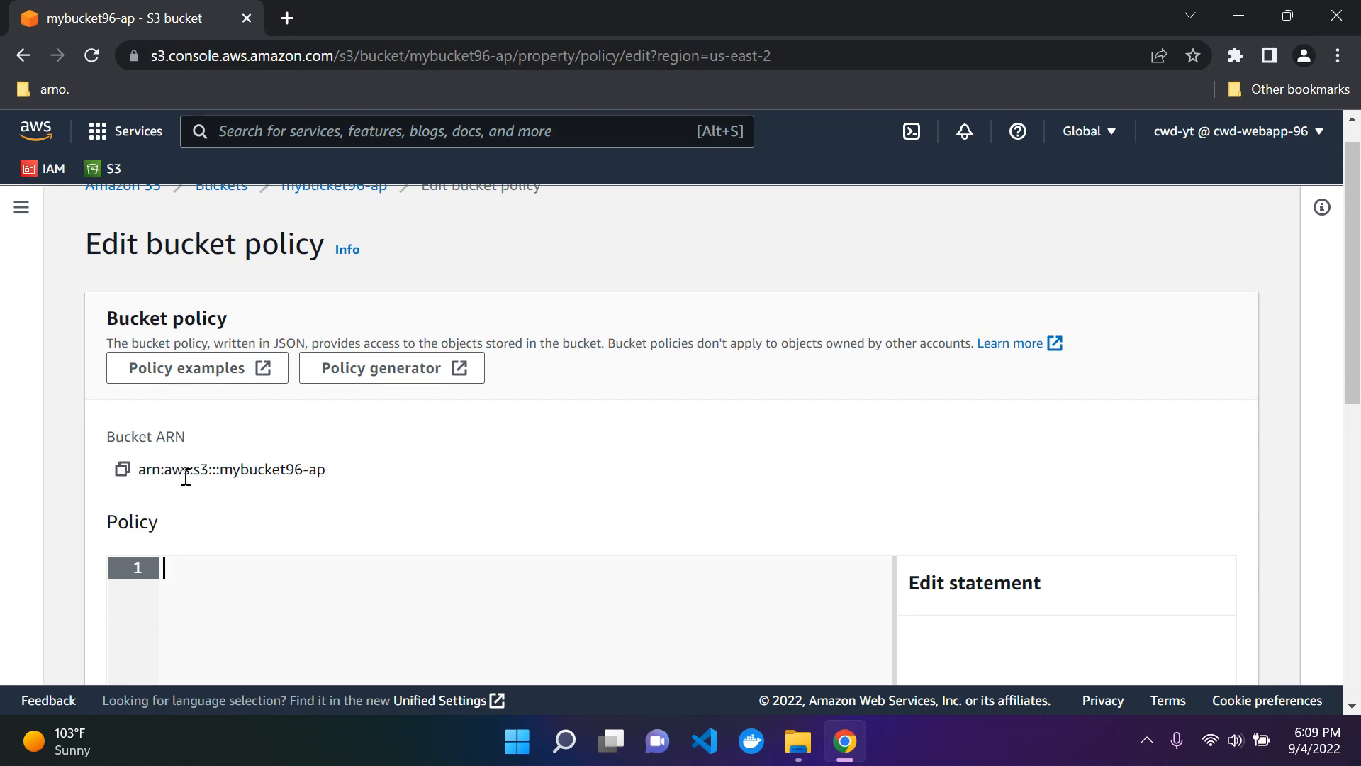
{"action": "scroll", "coordinate": [396, 432], "scroll_direction": "down", "scroll_amount": 1}
{"action": "scroll", "coordinate": [400, 433], "scroll_direction": "up", "scroll_amount": 1}
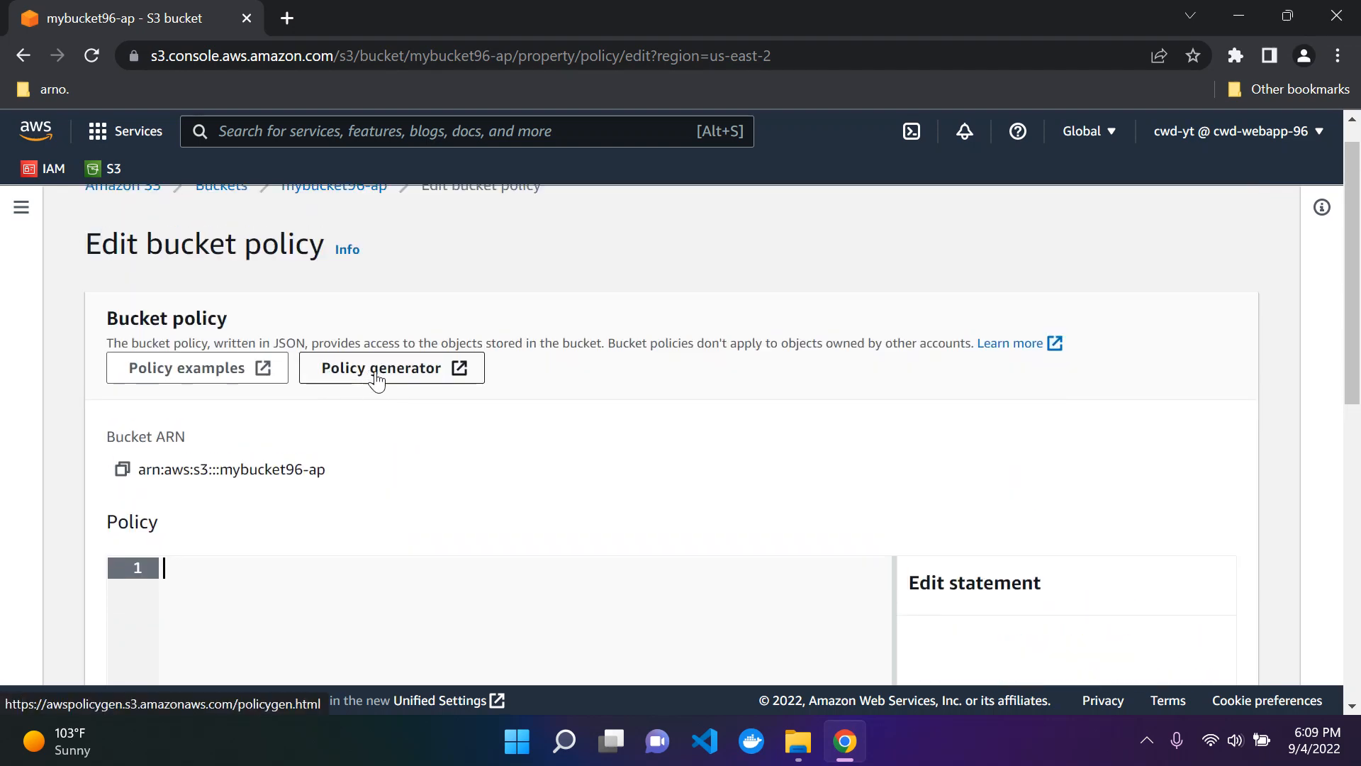
{"action": "left_click", "coordinate": [401, 377]}
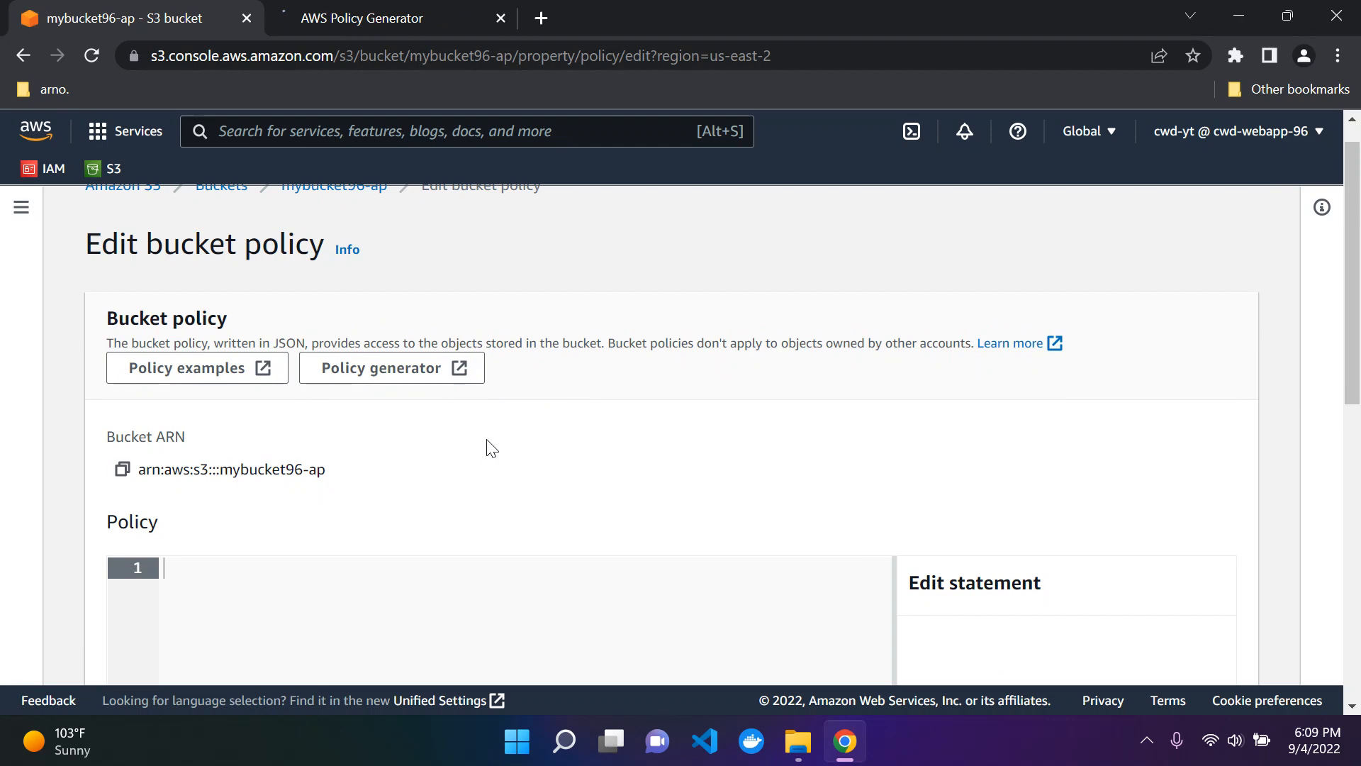
{"action": "left_click", "coordinate": [400, 16]}
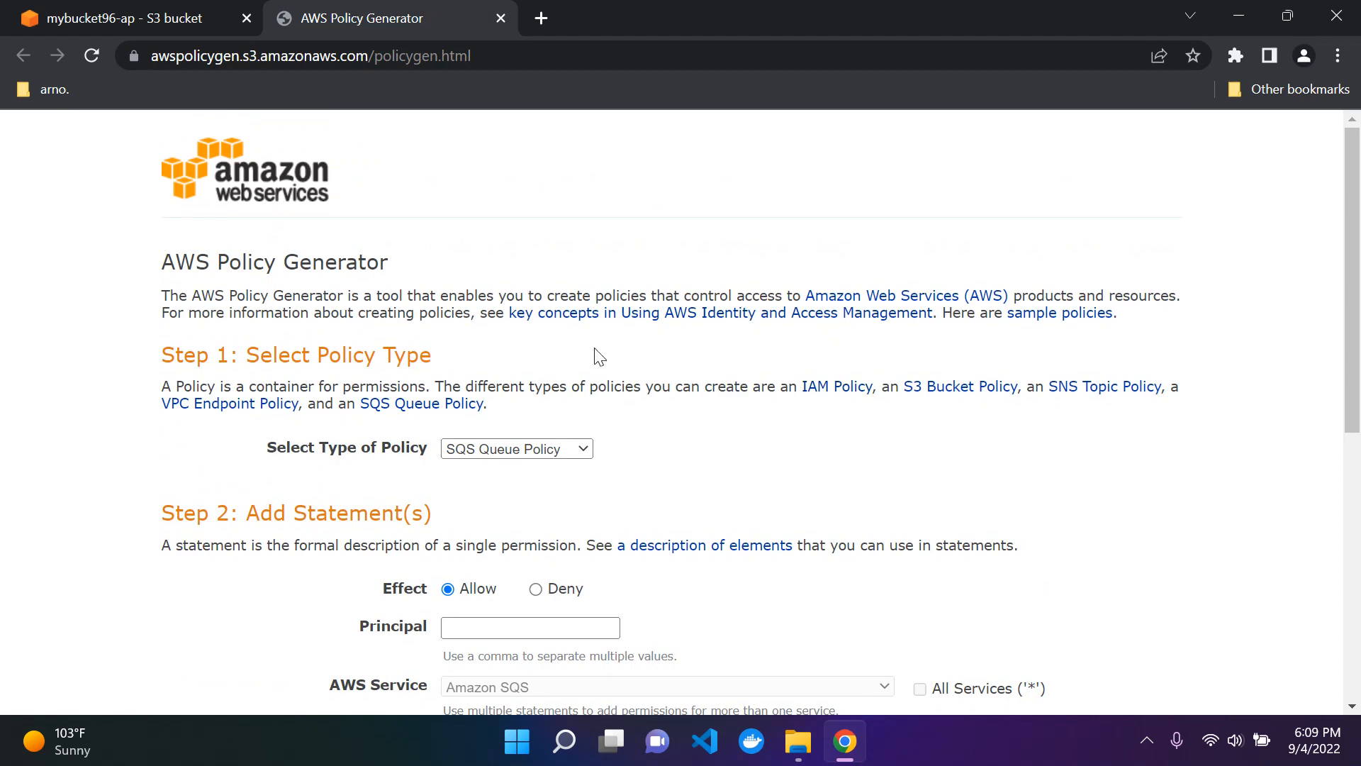
Step: Set the policy type to S3 Bucket Policy and the statement's principal to *
{"action": "scroll", "coordinate": [599, 356], "scroll_direction": "down", "scroll_amount": 1}
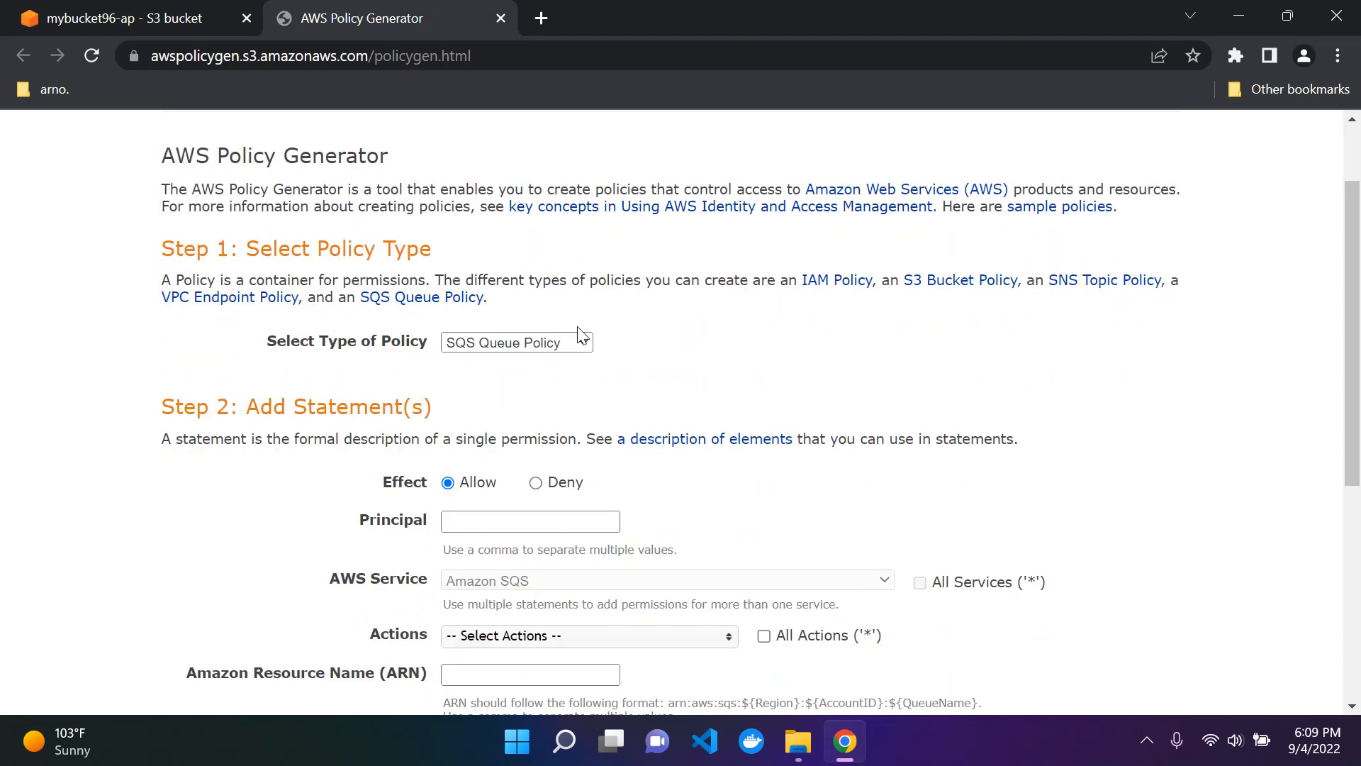
{"action": "left_click", "coordinate": [580, 343]}
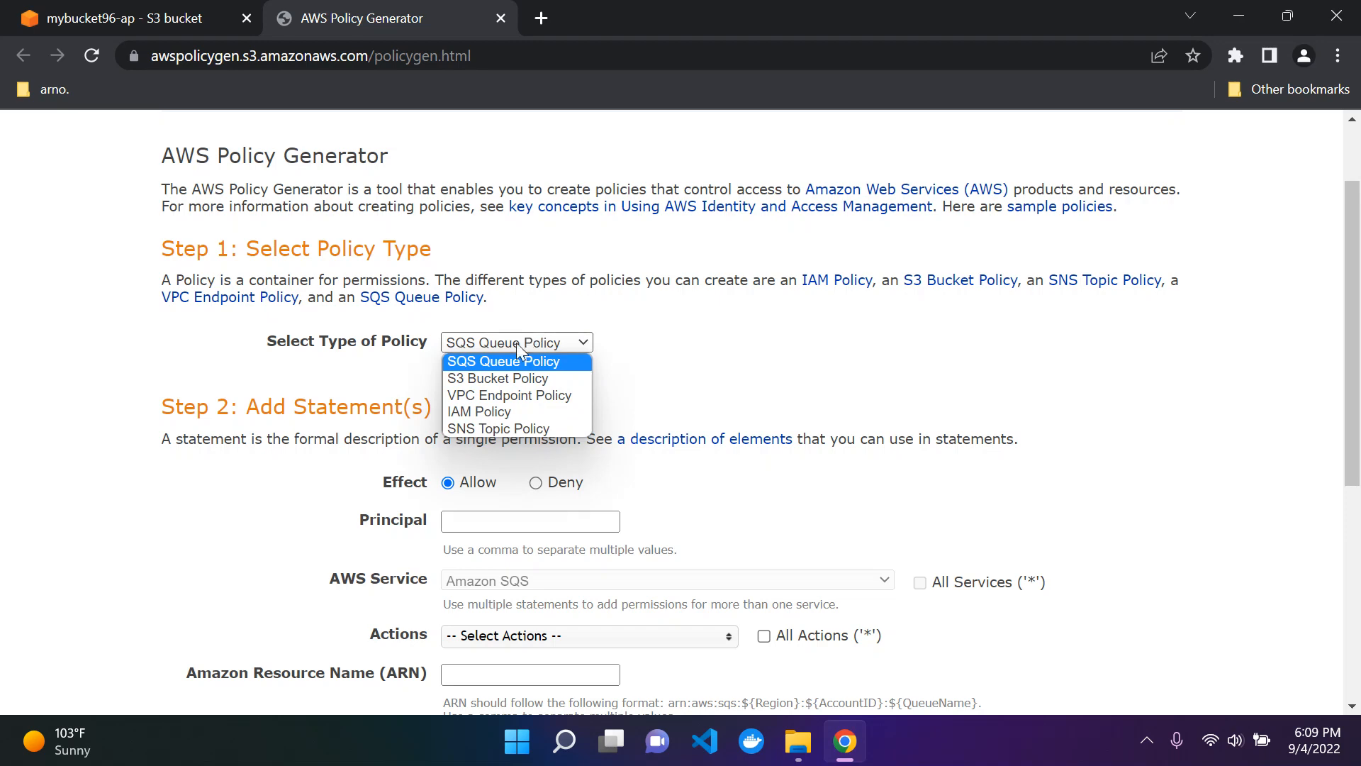
{"action": "left_click", "coordinate": [487, 383]}
{"action": "scroll", "coordinate": [551, 376], "scroll_direction": "down", "scroll_amount": 2}
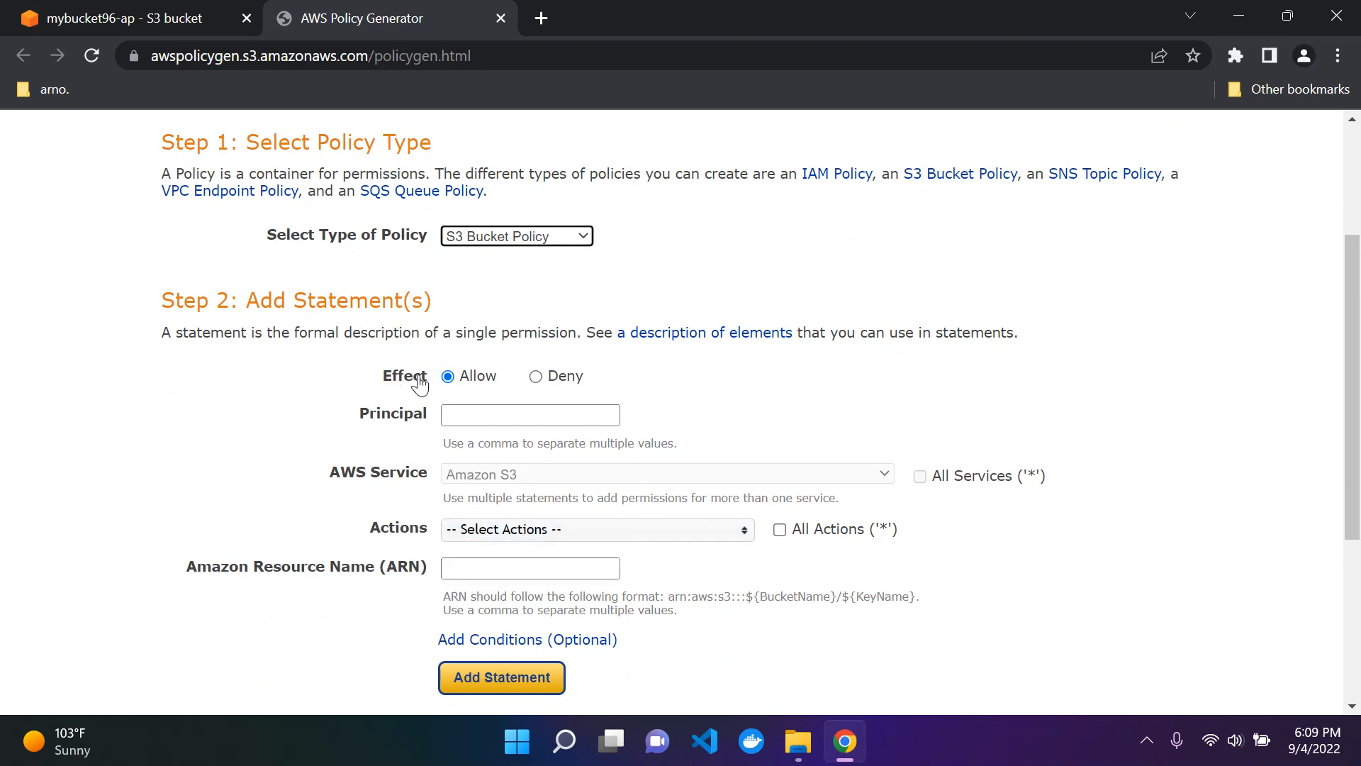
{"action": "left_click", "coordinate": [510, 416]}
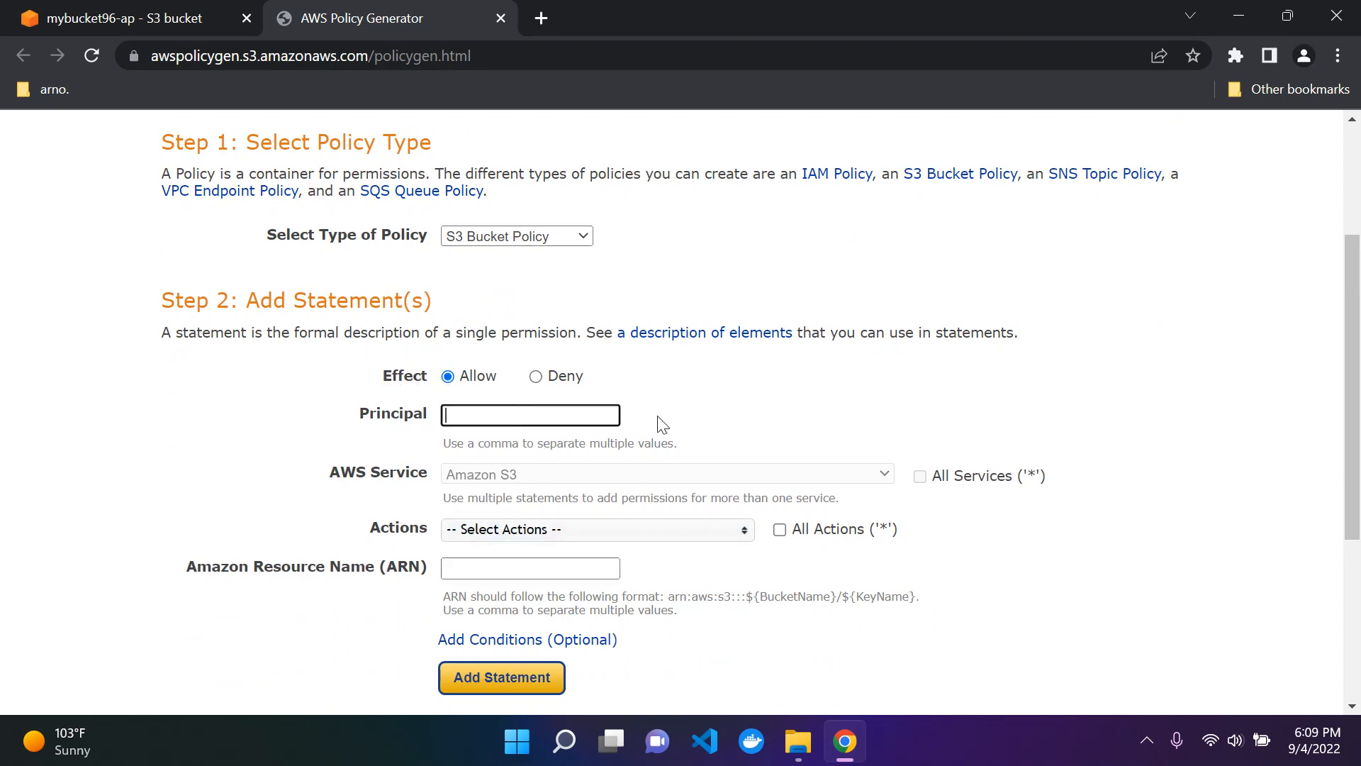
{"action": "type", "text": "*"}
{"action": "left_click", "coordinate": [713, 421]}
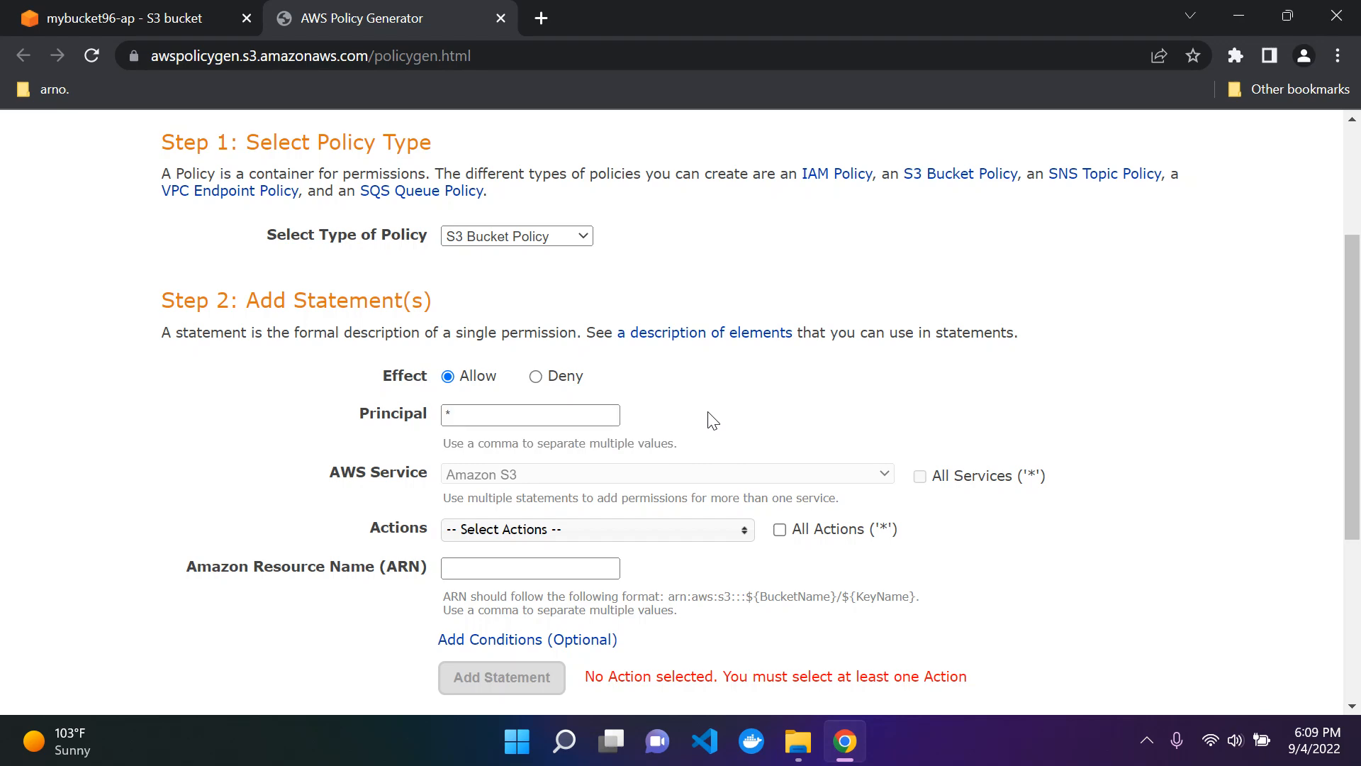
Step: Choose GetObject as the only action allowed by the policy statement
{"action": "scroll", "coordinate": [632, 382], "scroll_direction": "down", "scroll_amount": 1}
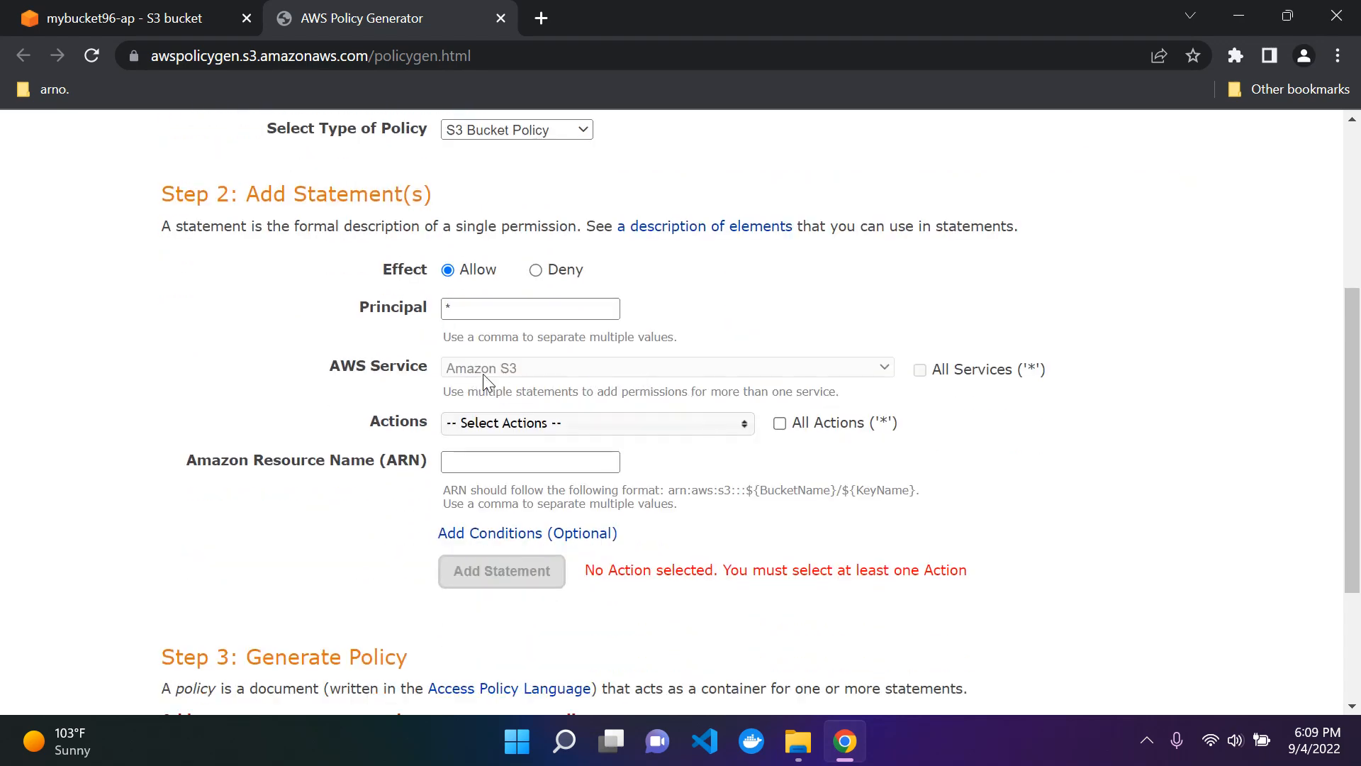
{"action": "left_click", "coordinate": [609, 424]}
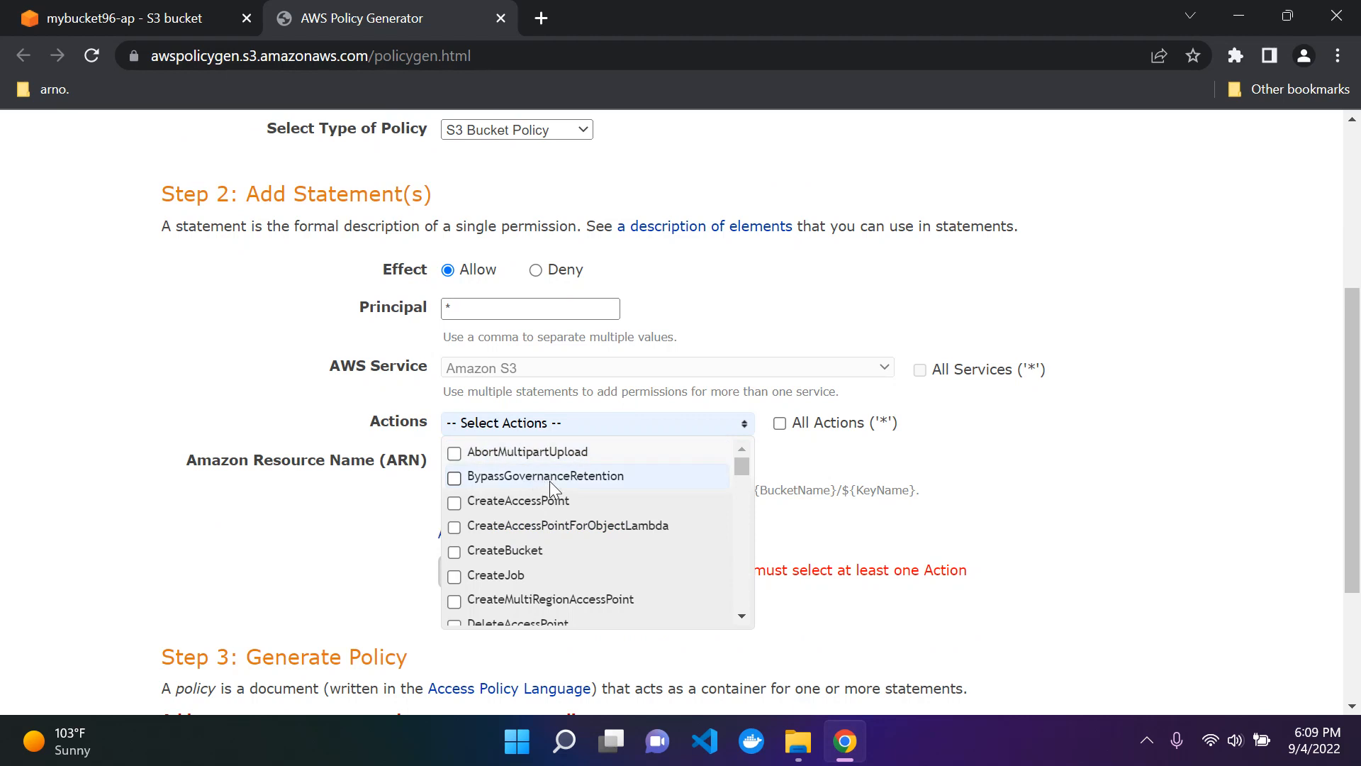
{"action": "scroll", "coordinate": [540, 496], "scroll_direction": "down", "scroll_amount": 12}
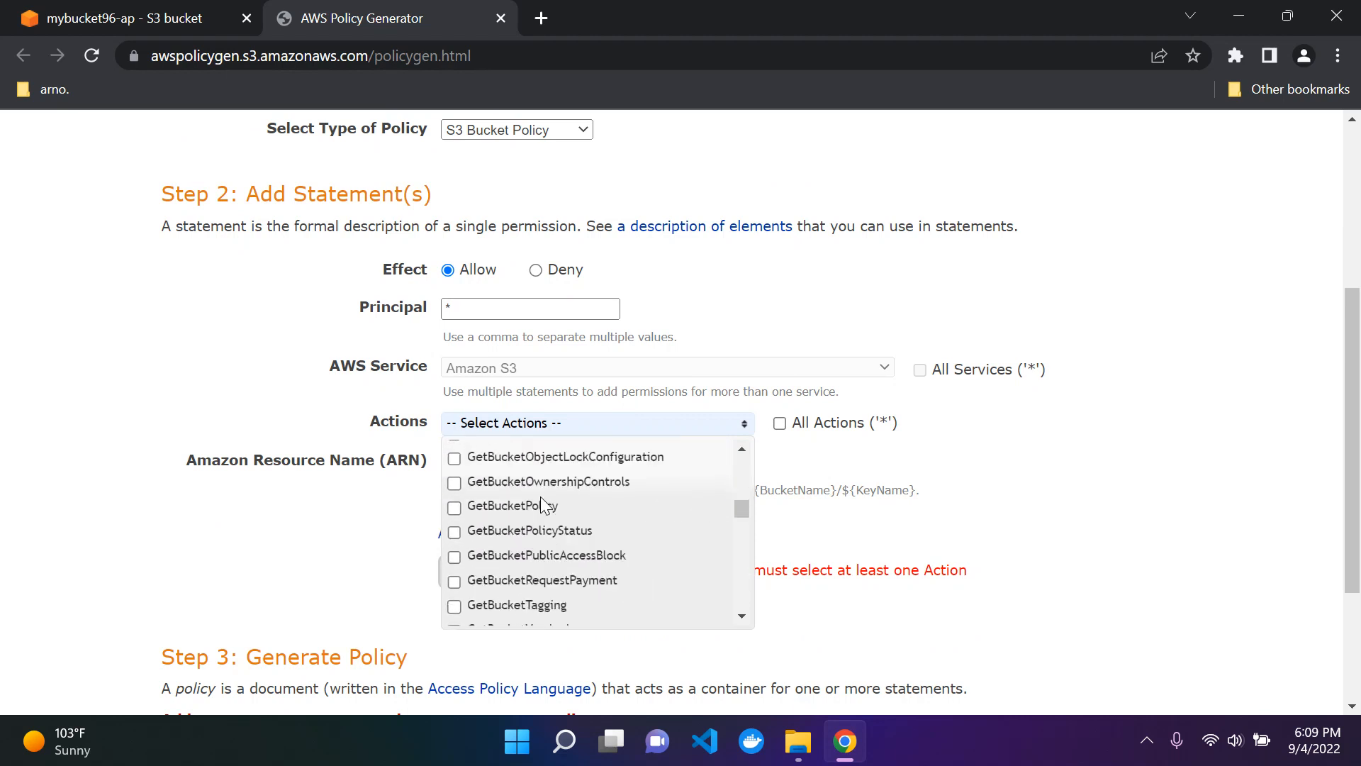
{"action": "scroll", "coordinate": [542, 504], "scroll_direction": "down", "scroll_amount": 2}
{"action": "scroll", "coordinate": [542, 503], "scroll_direction": "up", "scroll_amount": 5}
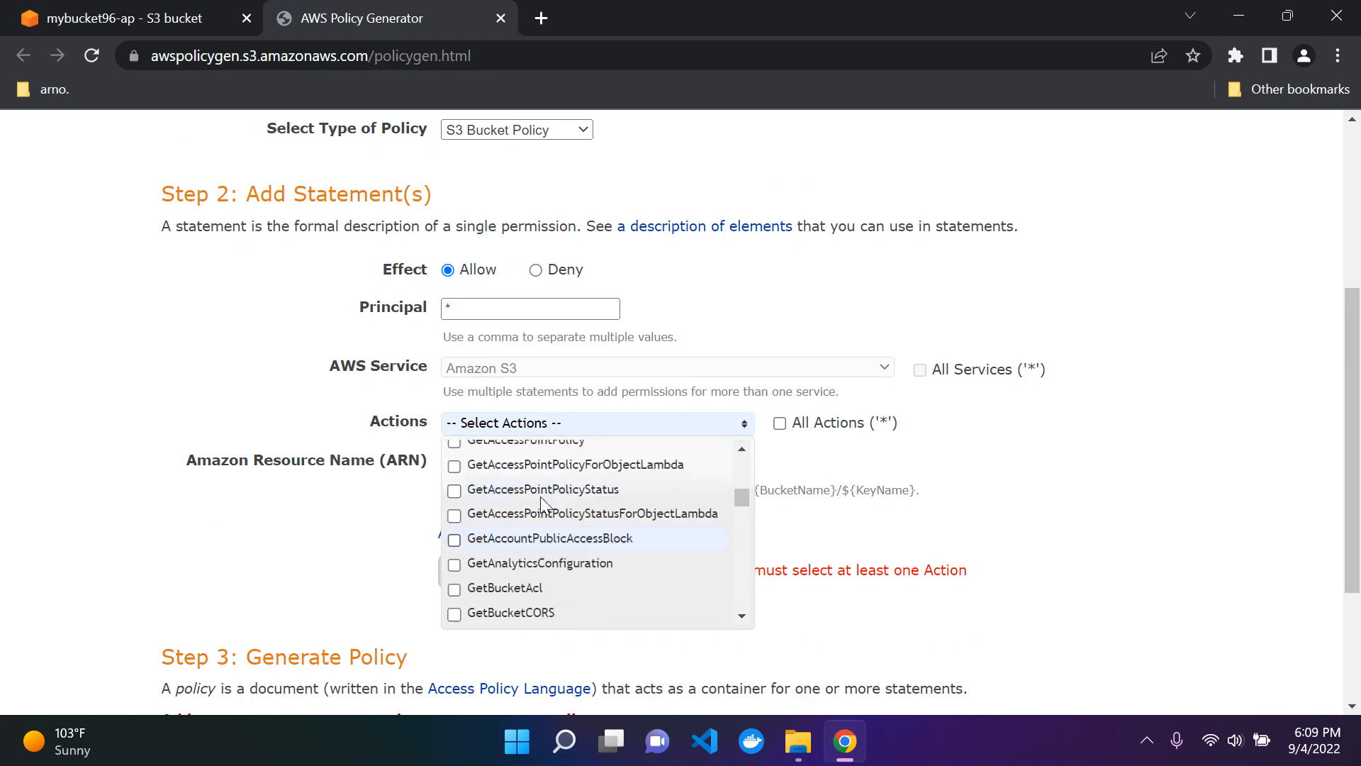
{"action": "scroll", "coordinate": [540, 497], "scroll_direction": "up", "scroll_amount": 1}
{"action": "scroll", "coordinate": [540, 496], "scroll_direction": "down", "scroll_amount": 3}
{"action": "scroll", "coordinate": [540, 497], "scroll_direction": "up", "scroll_amount": 4}
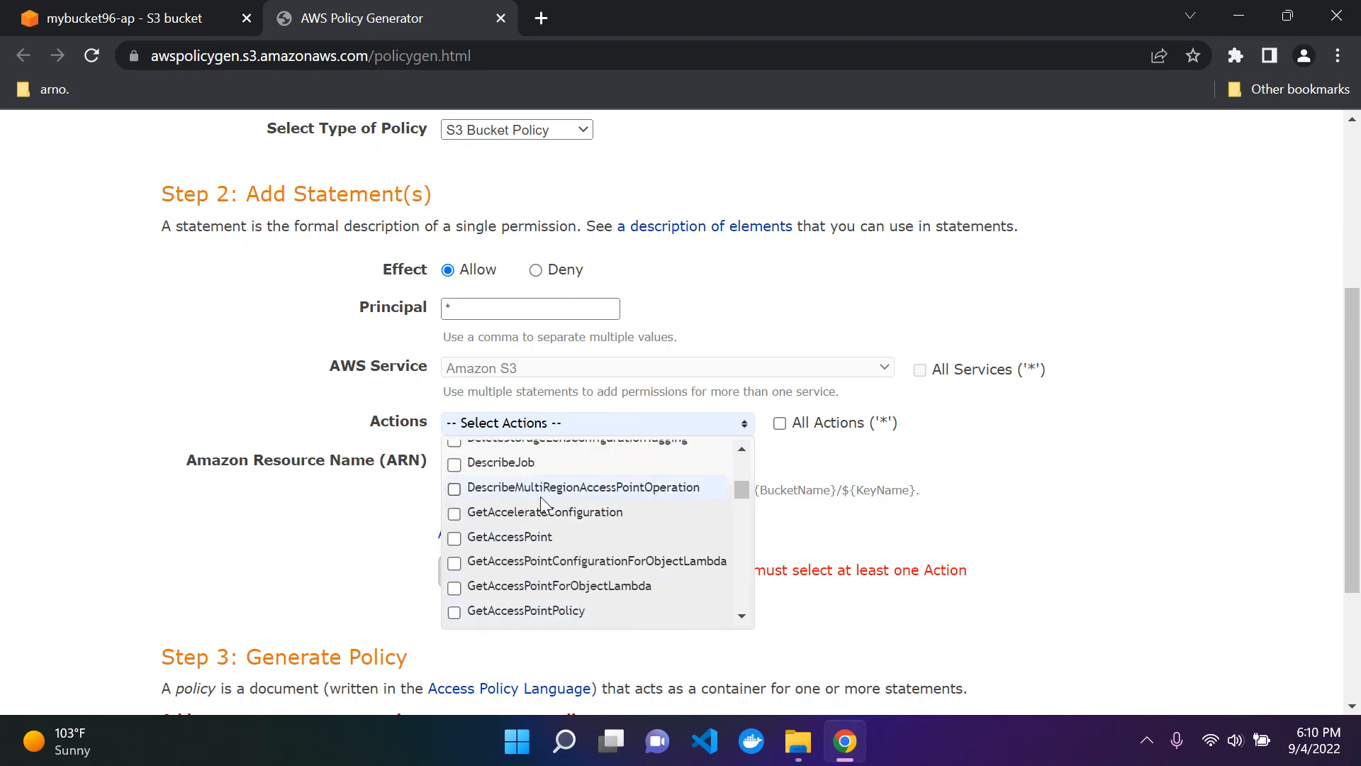
{"action": "scroll", "coordinate": [542, 503], "scroll_direction": "down", "scroll_amount": 10}
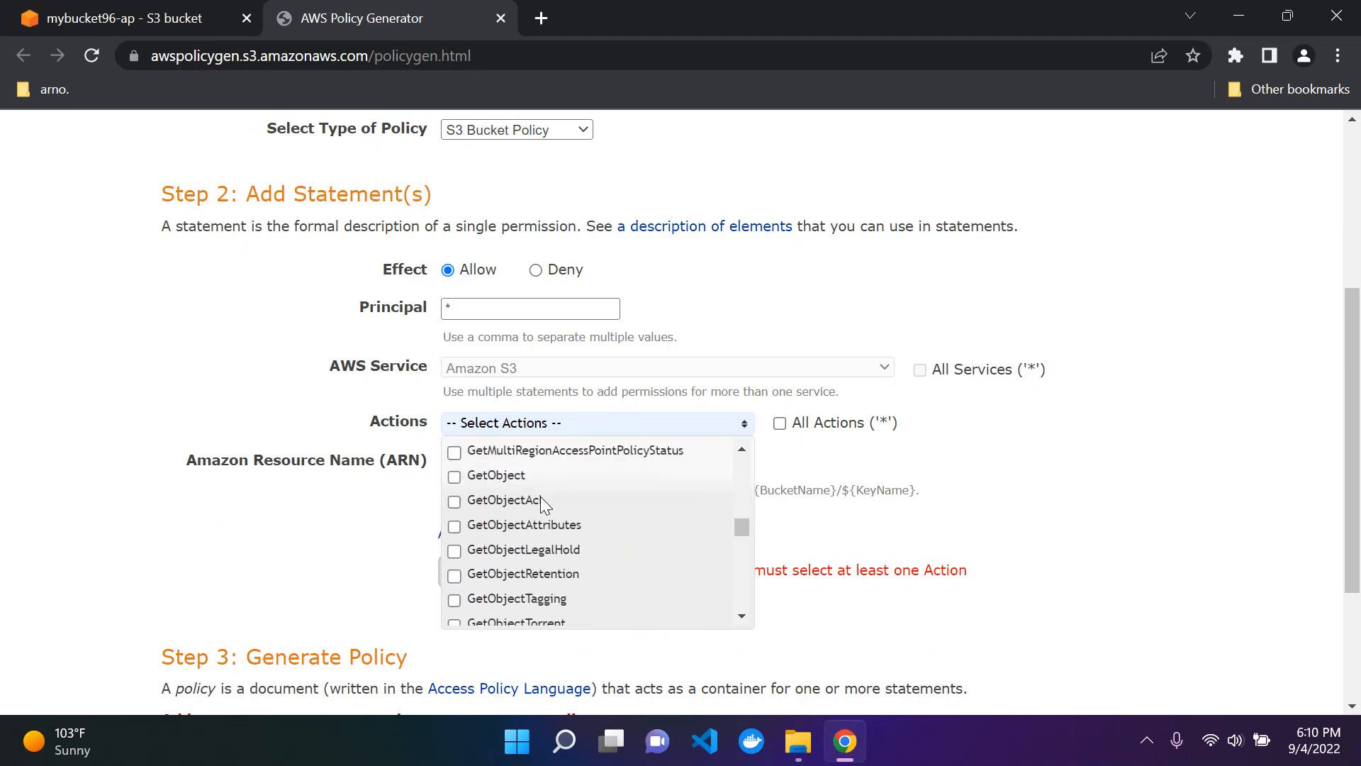
{"action": "left_click", "coordinate": [454, 477]}
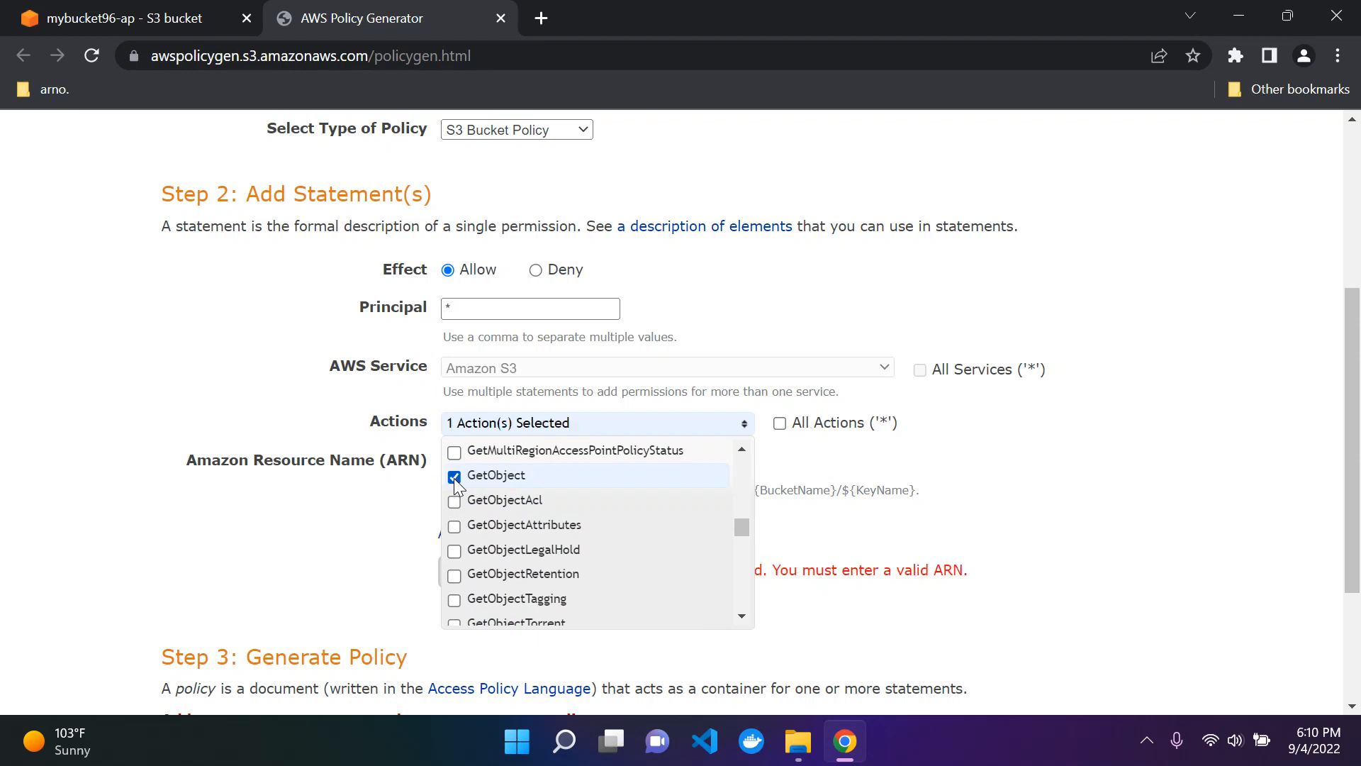
{"action": "left_click", "coordinate": [965, 474]}
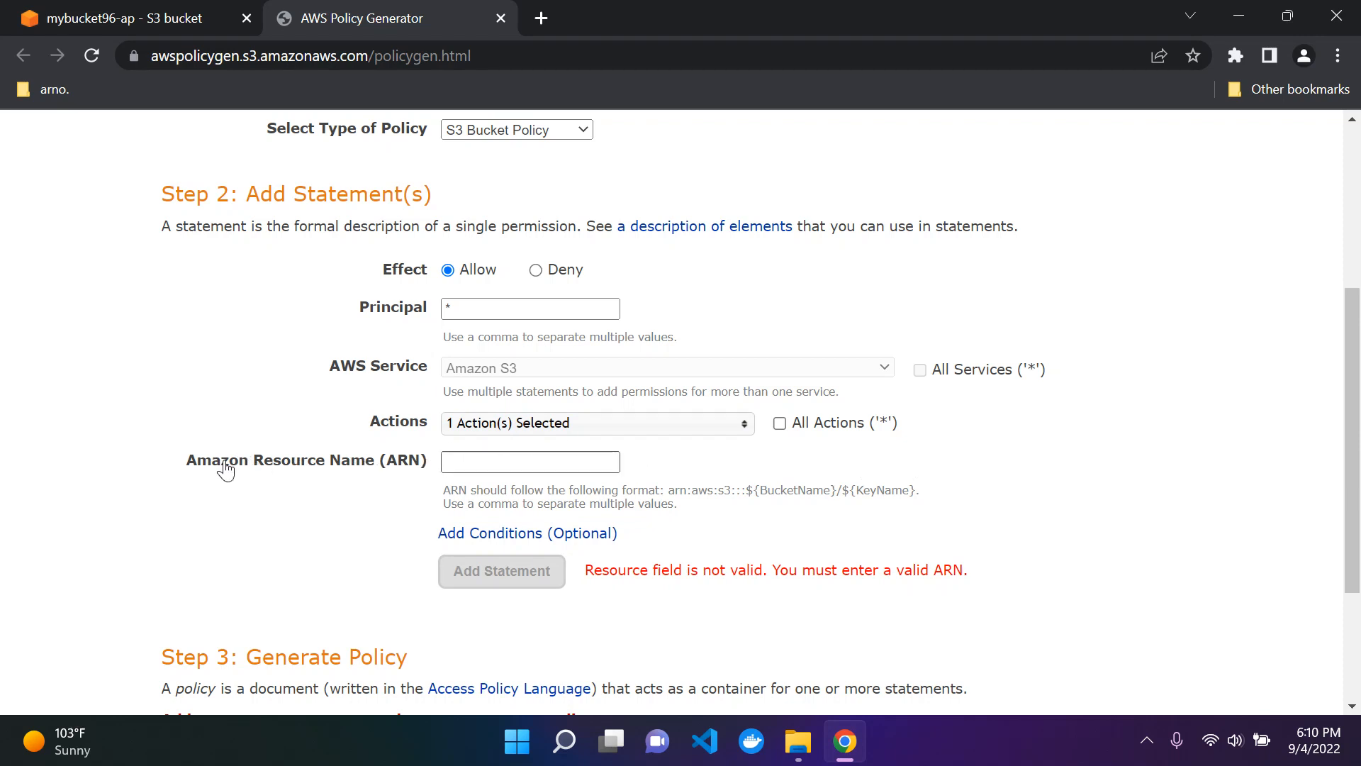
Step: Copy the bucket ARN from the bucket policy editor and set the statement's resource to arn:aws:s3:::mybucket96-ap/*
{"action": "left_click", "coordinate": [128, 15]}
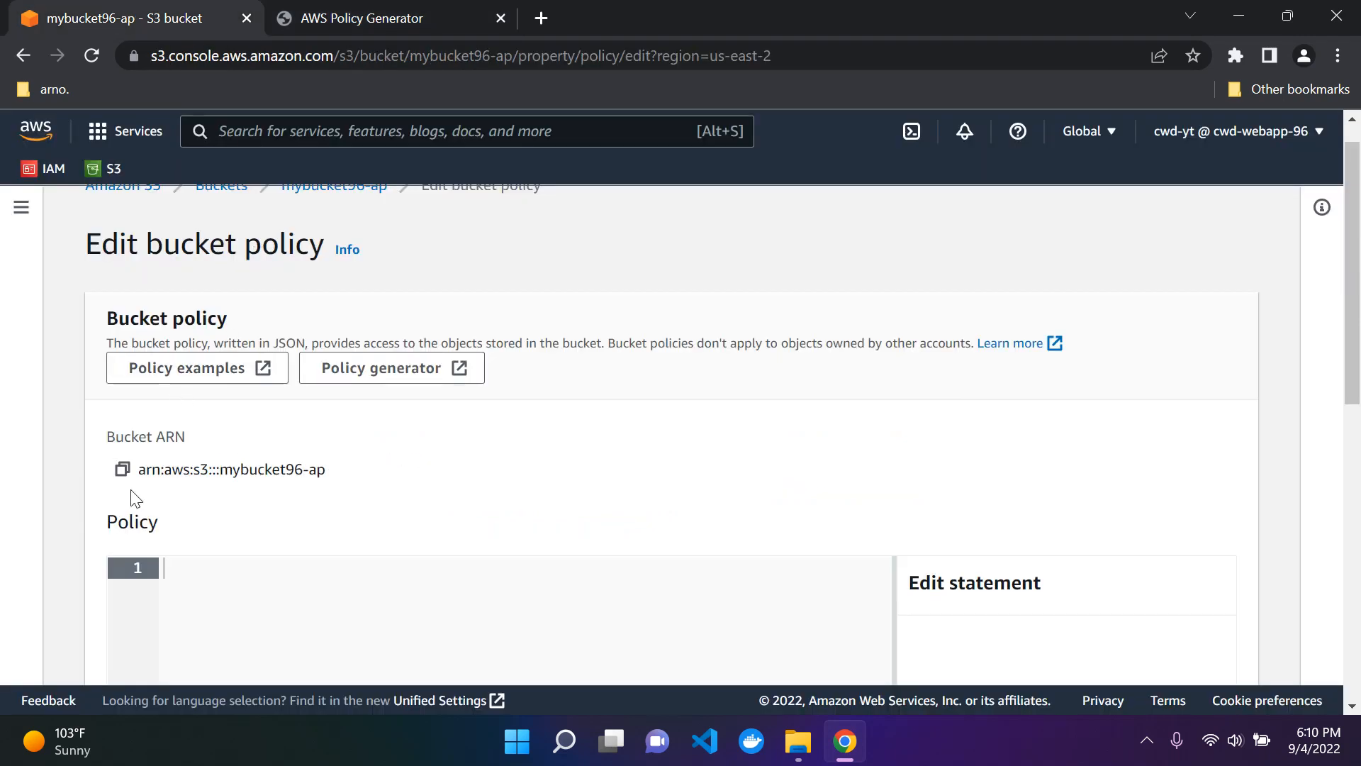
{"action": "left_click", "coordinate": [122, 471]}
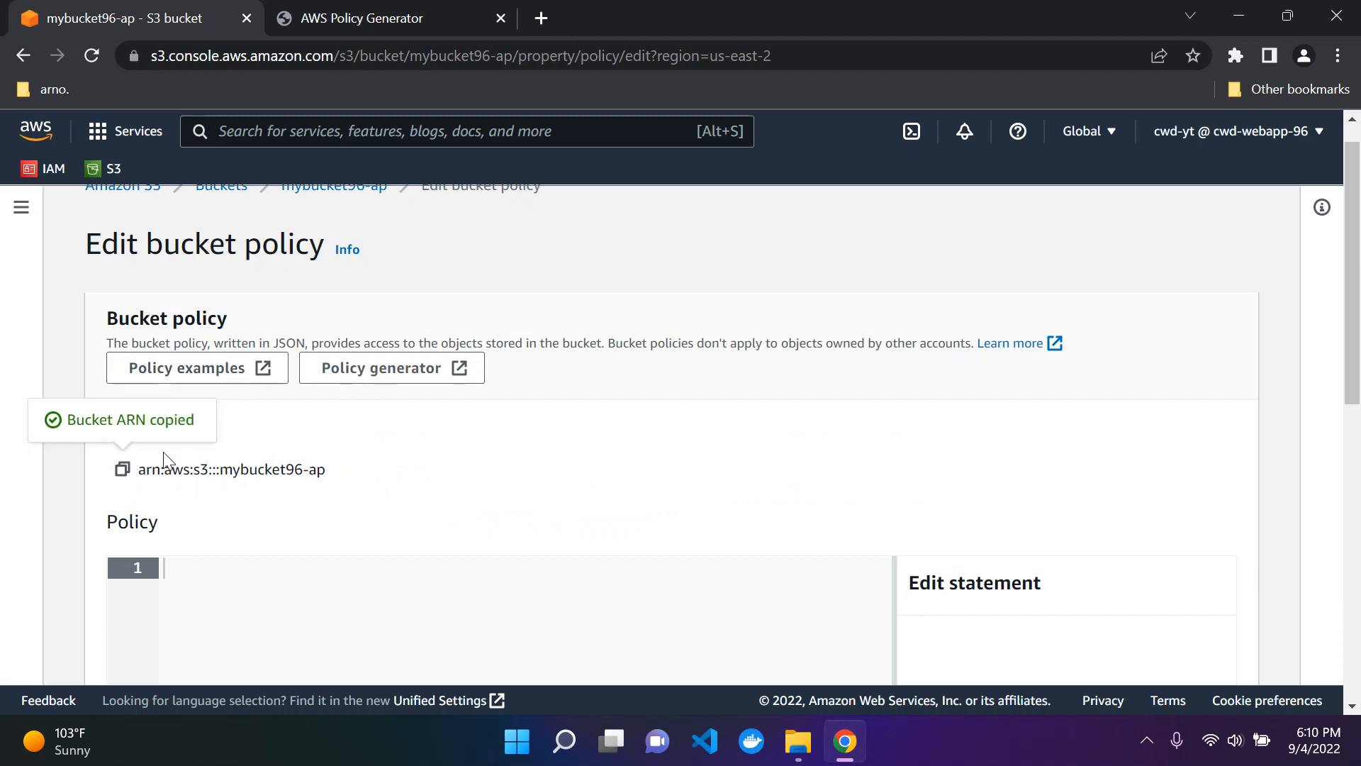
{"action": "left_click", "coordinate": [343, 18]}
{"action": "left_click", "coordinate": [480, 461]}
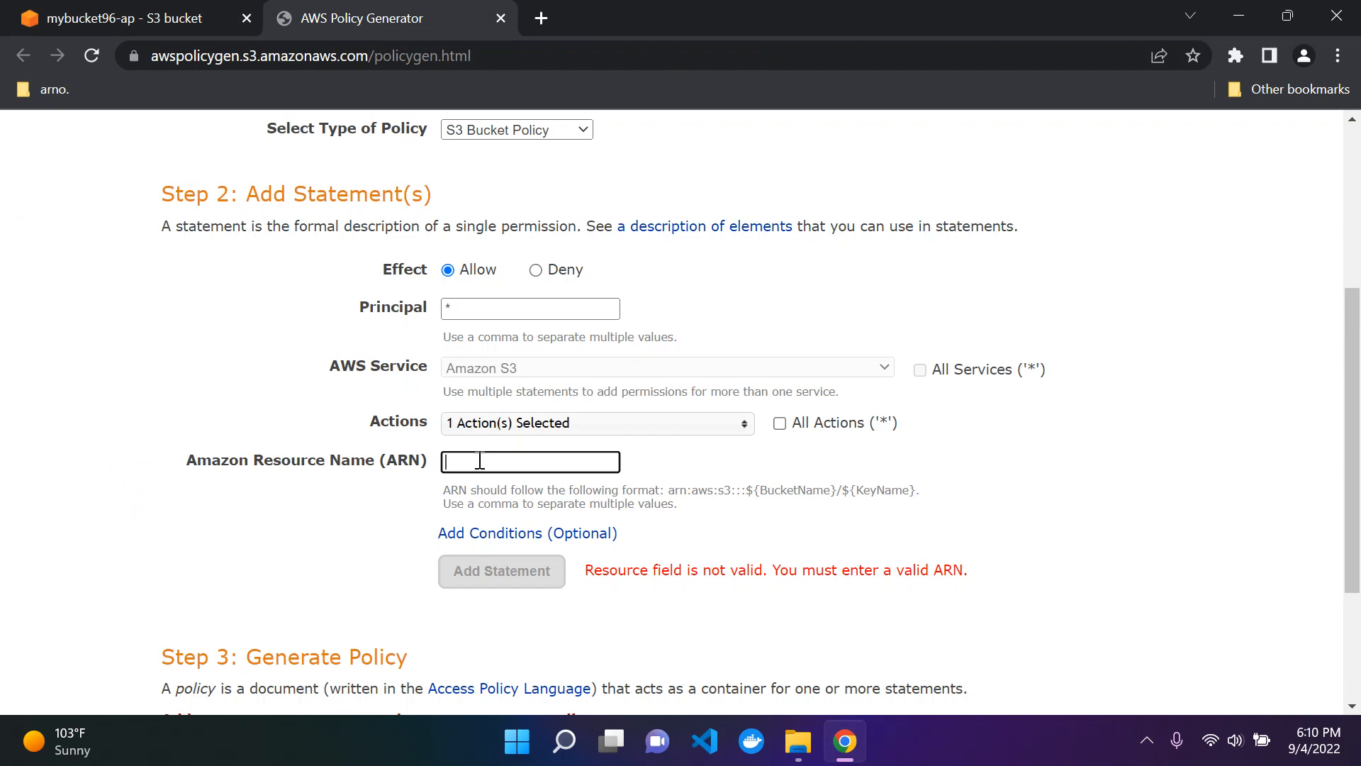
{"action": "key", "text": "ctrl+v"}
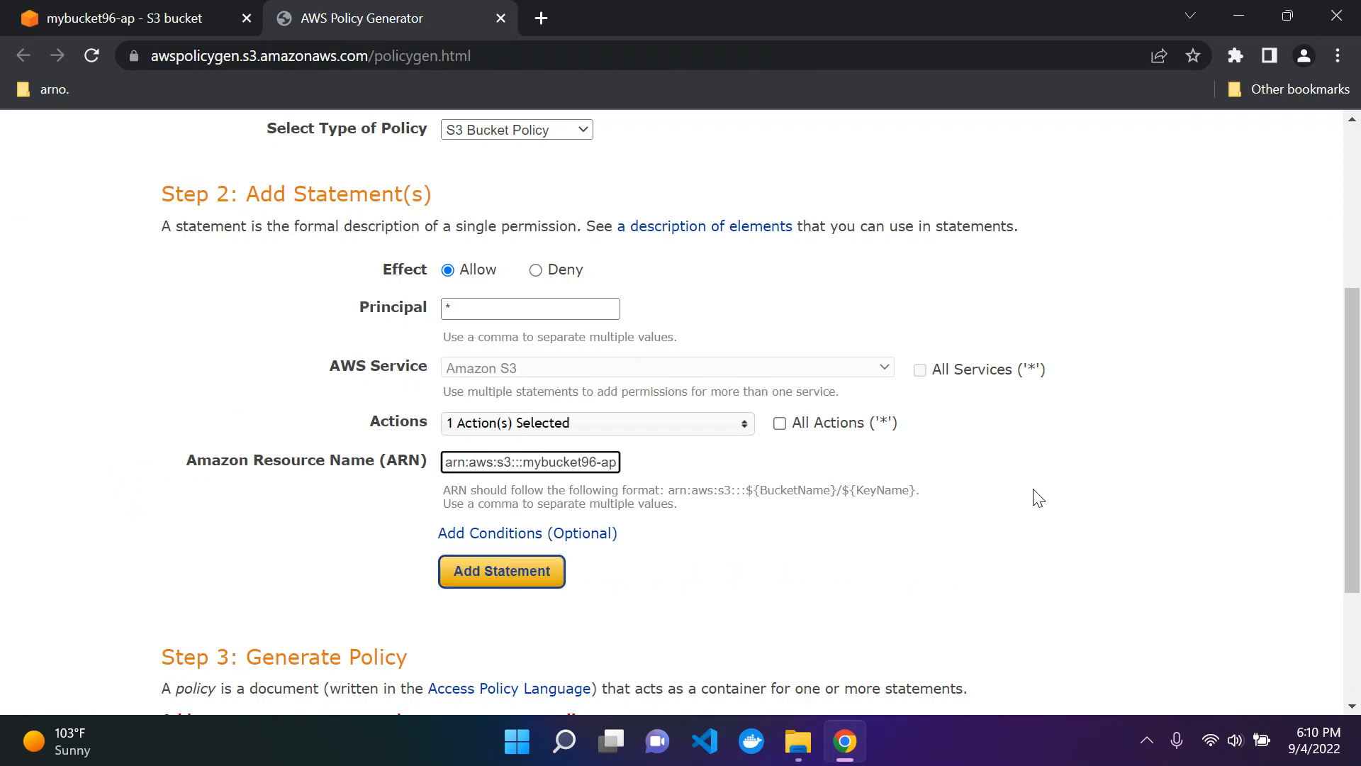
{"action": "type", "text": "/"}
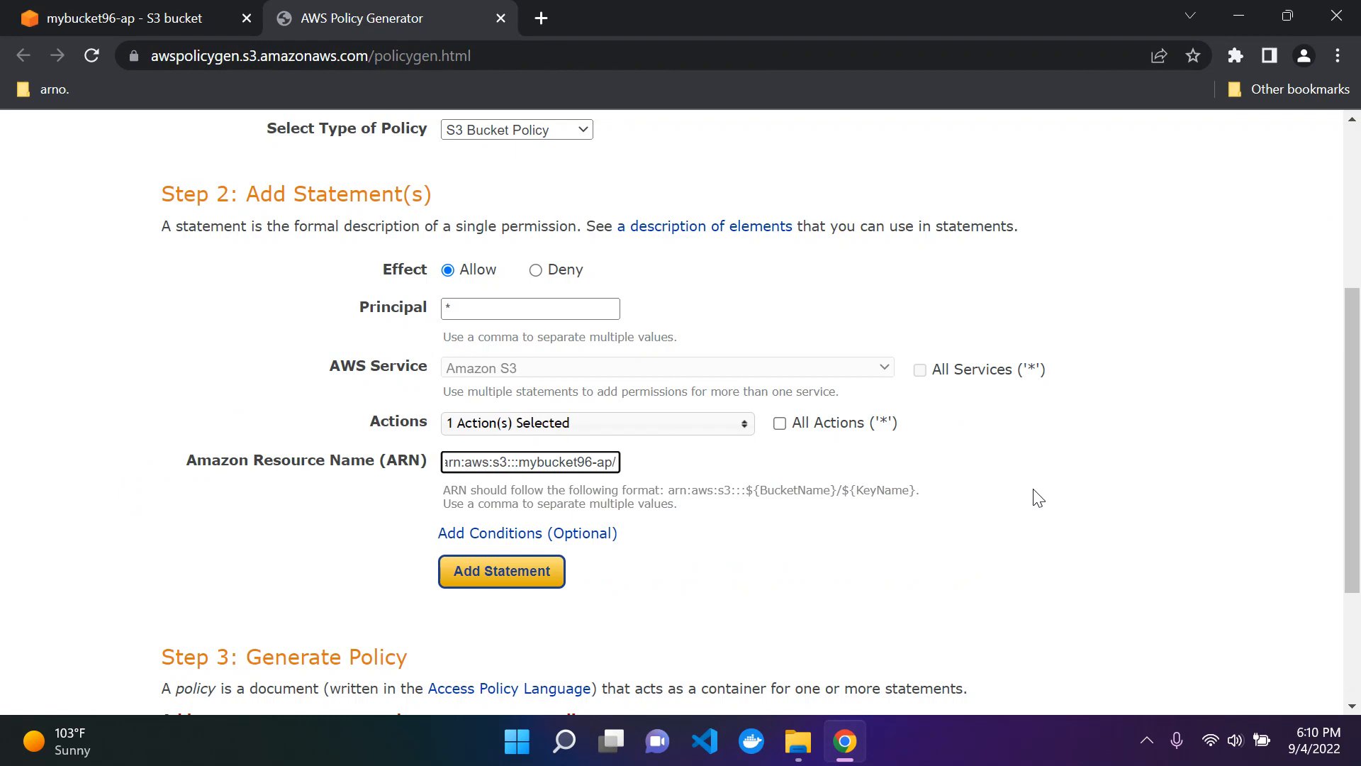
{"action": "type", "text": "*"}
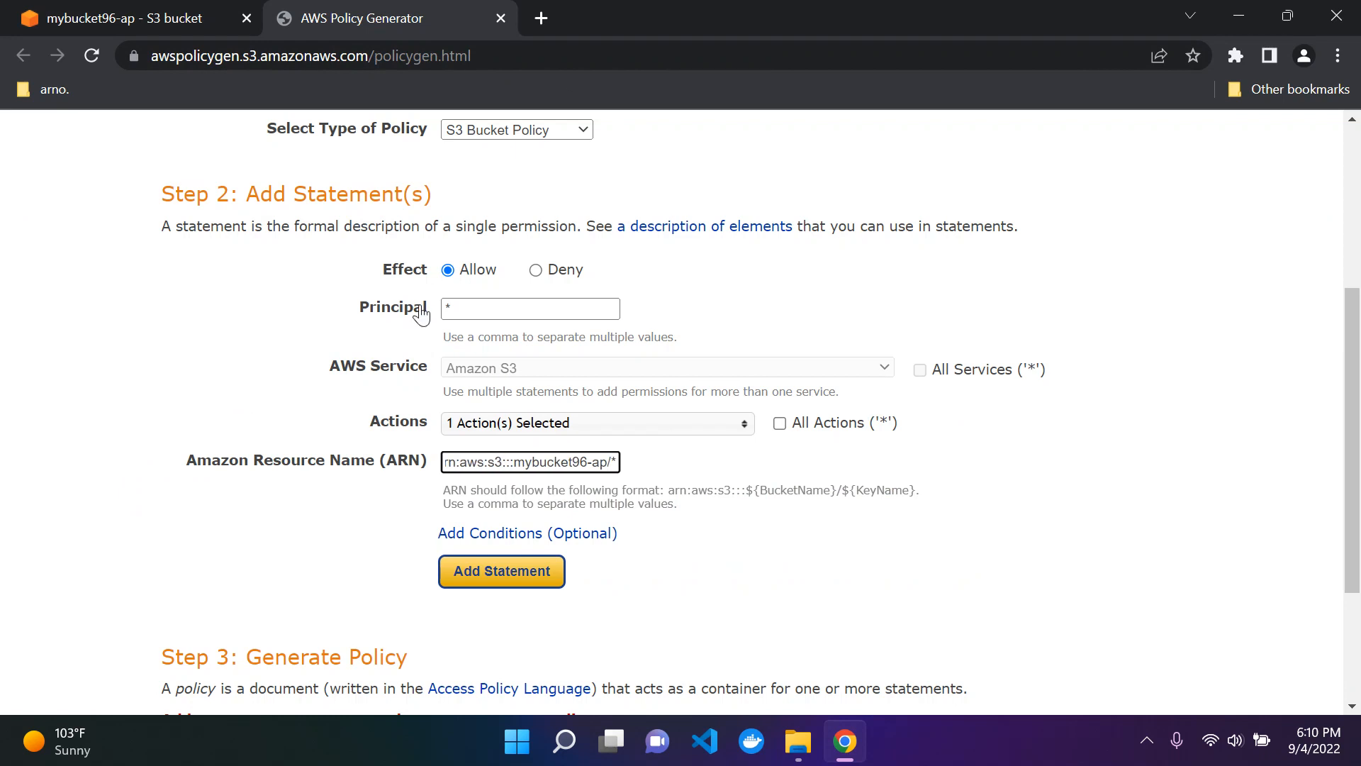
{"action": "left_click", "coordinate": [682, 464]}
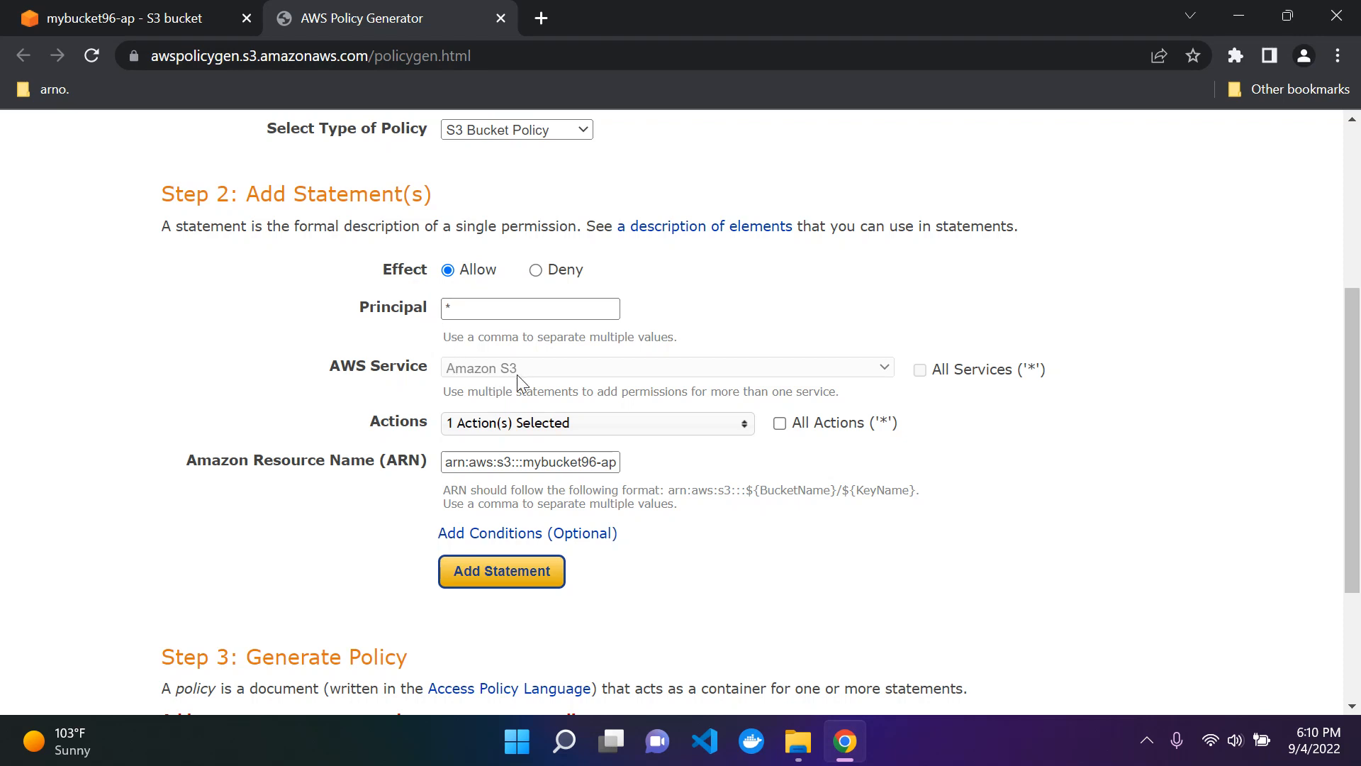
Step: Review the statement's selected action and its resource ARN, including the bucket name and the /* ending
{"action": "left_click", "coordinate": [522, 424]}
{"action": "left_click", "coordinate": [523, 424]}
{"action": "left_click_drag", "start_coordinate": [485, 465], "coordinate": [650, 462]}
{"action": "left_click", "coordinate": [625, 465]}
{"action": "left_click", "coordinate": [651, 462]}
{"action": "key", "text": "Right"}
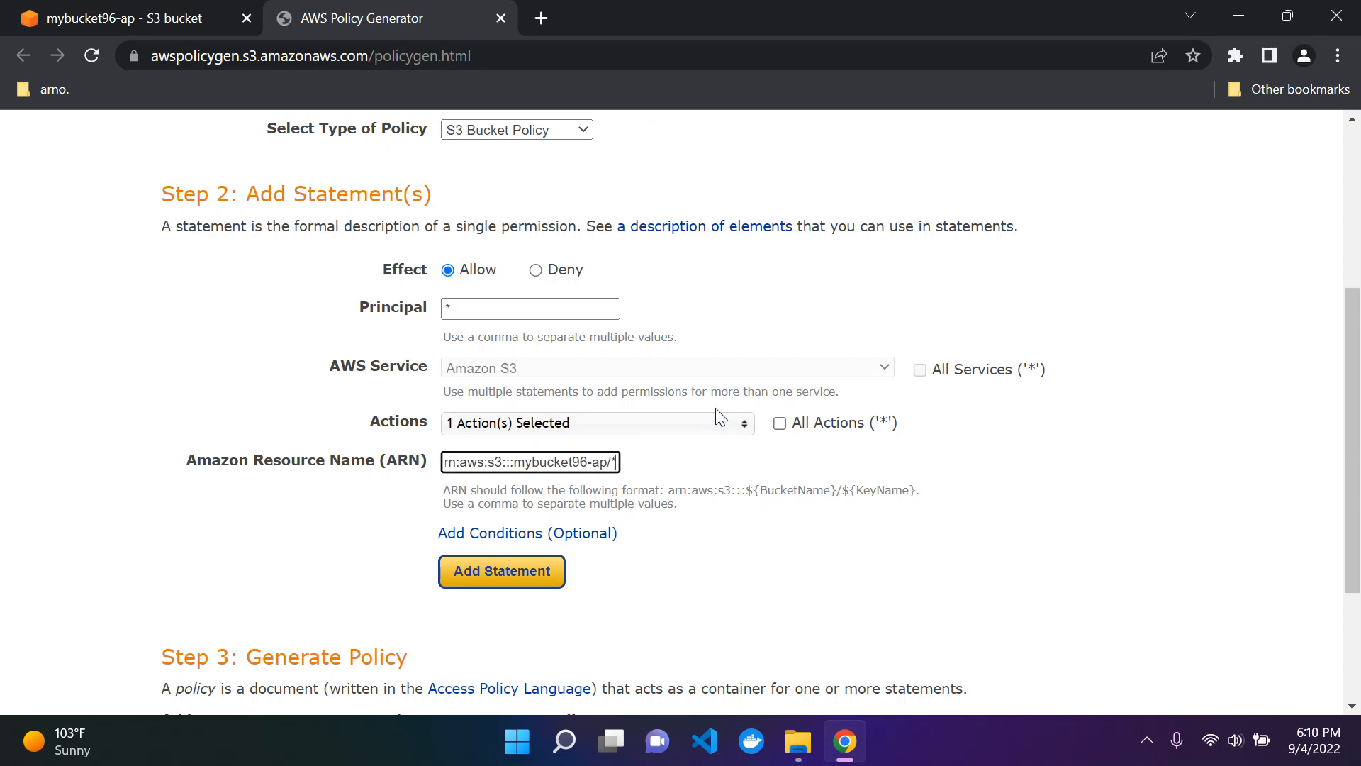
{"action": "left_click", "coordinate": [686, 472]}
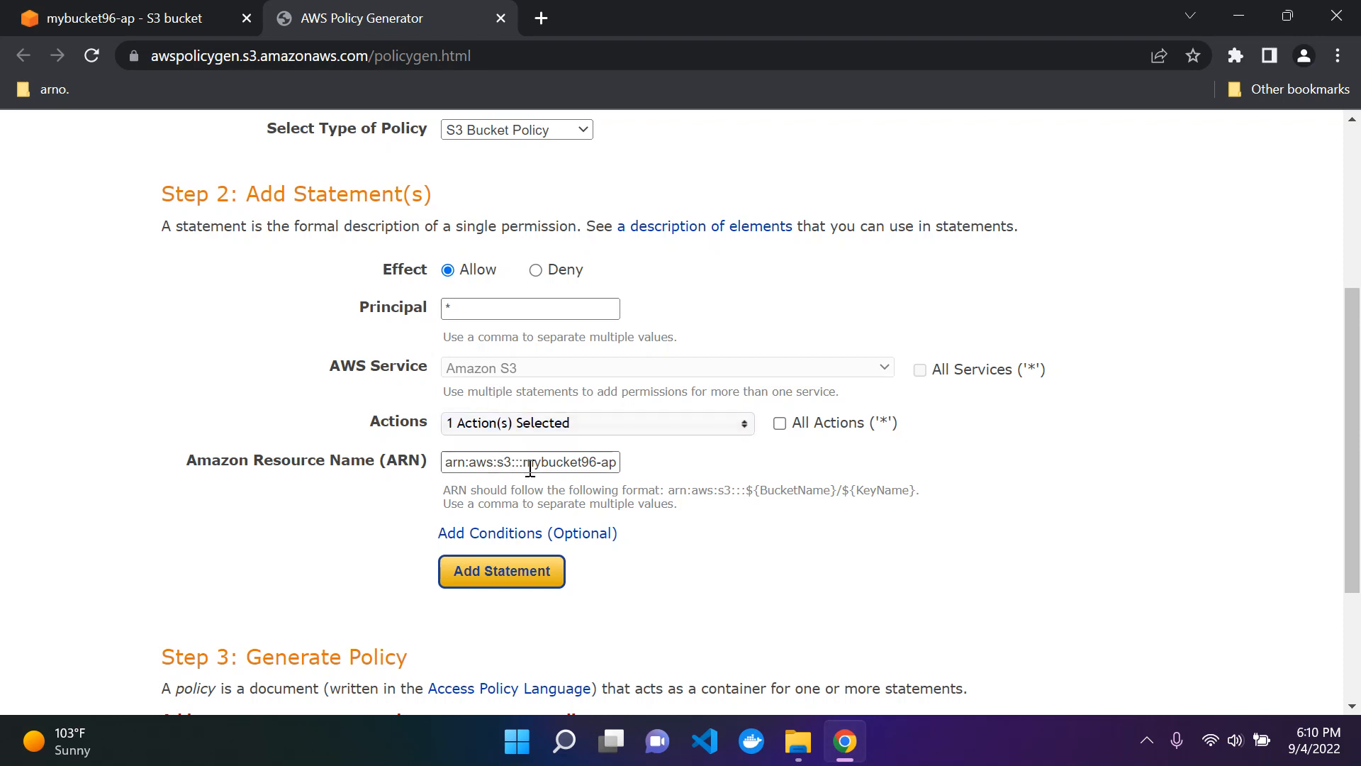
{"action": "left_click_drag", "start_coordinate": [525, 463], "coordinate": [595, 459]}
{"action": "left_click", "coordinate": [713, 466]}
Step: Add the statement to the policy and generate the policy JSON document
{"action": "scroll", "coordinate": [653, 386], "scroll_direction": "down", "scroll_amount": 3}
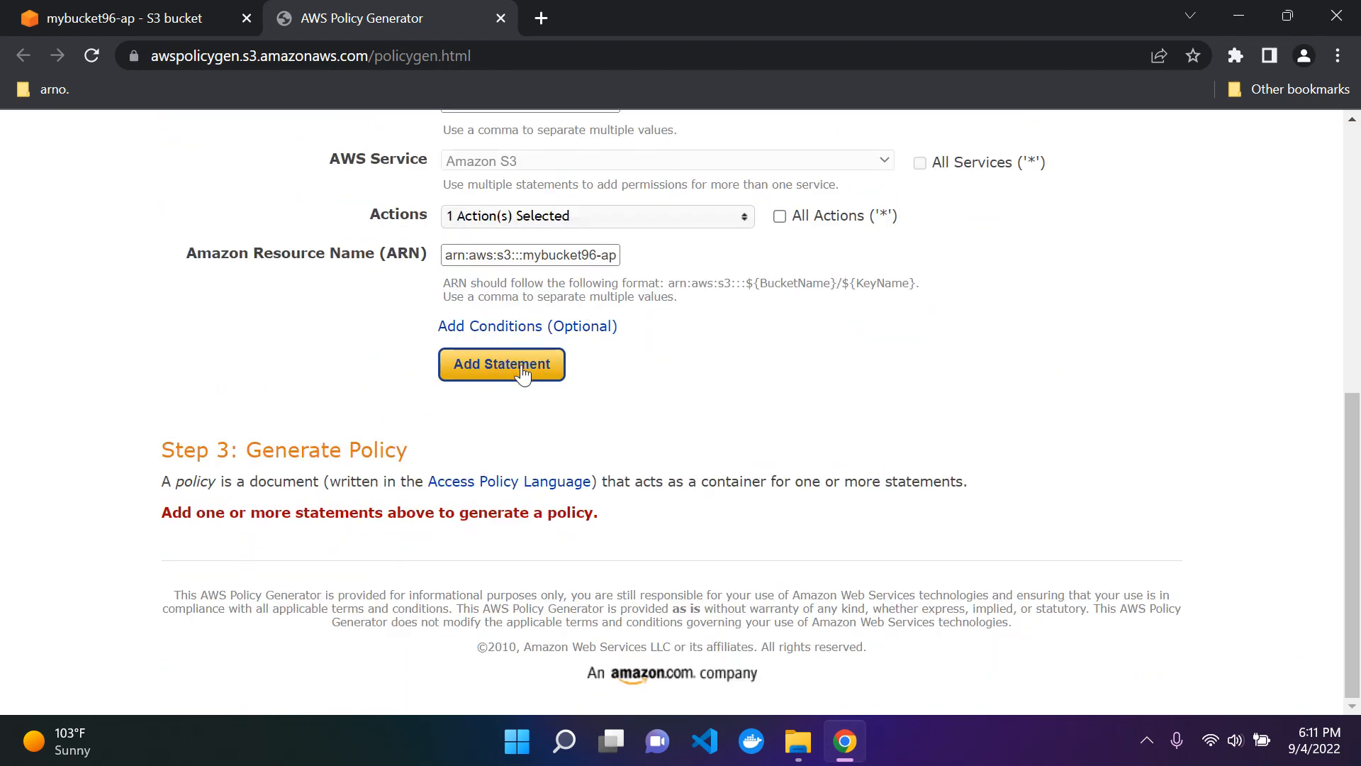
{"action": "left_click", "coordinate": [497, 370]}
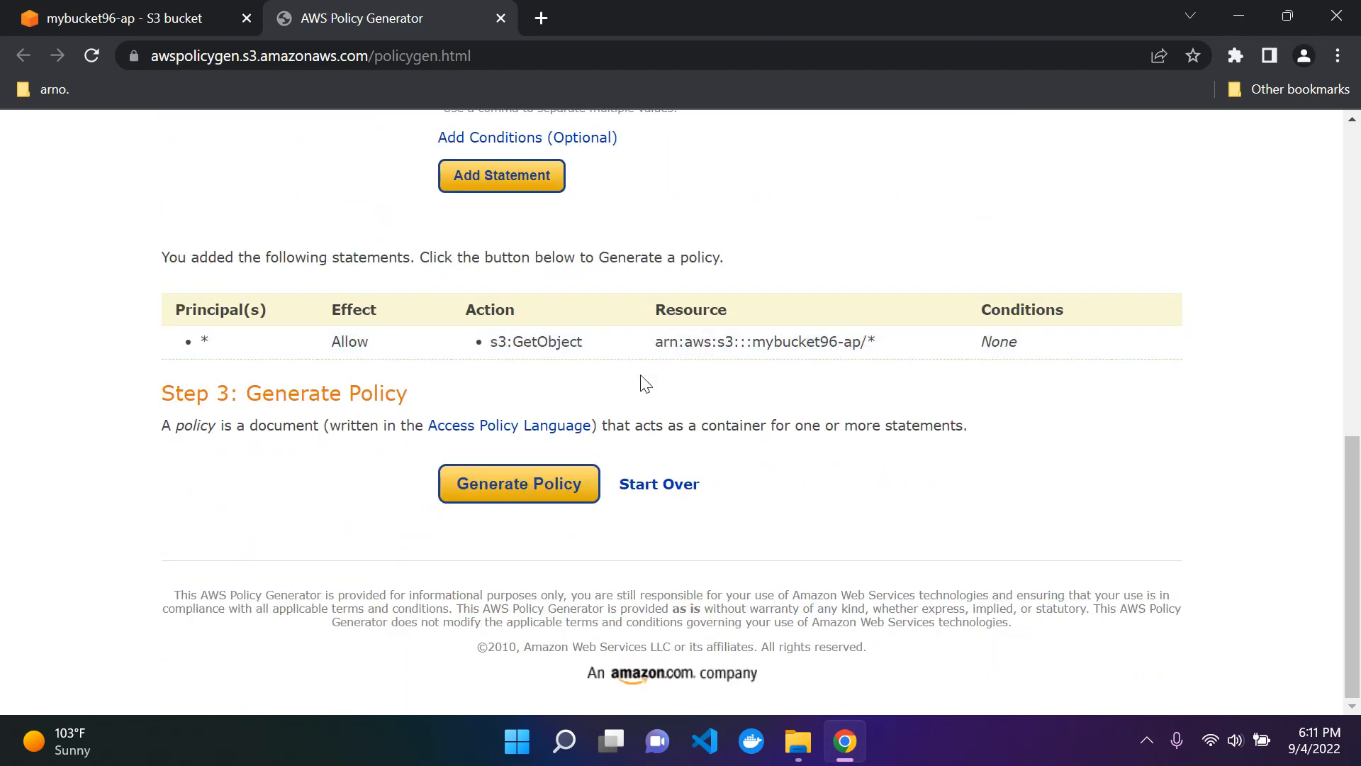
{"action": "scroll", "coordinate": [545, 439], "scroll_direction": "up", "scroll_amount": 1}
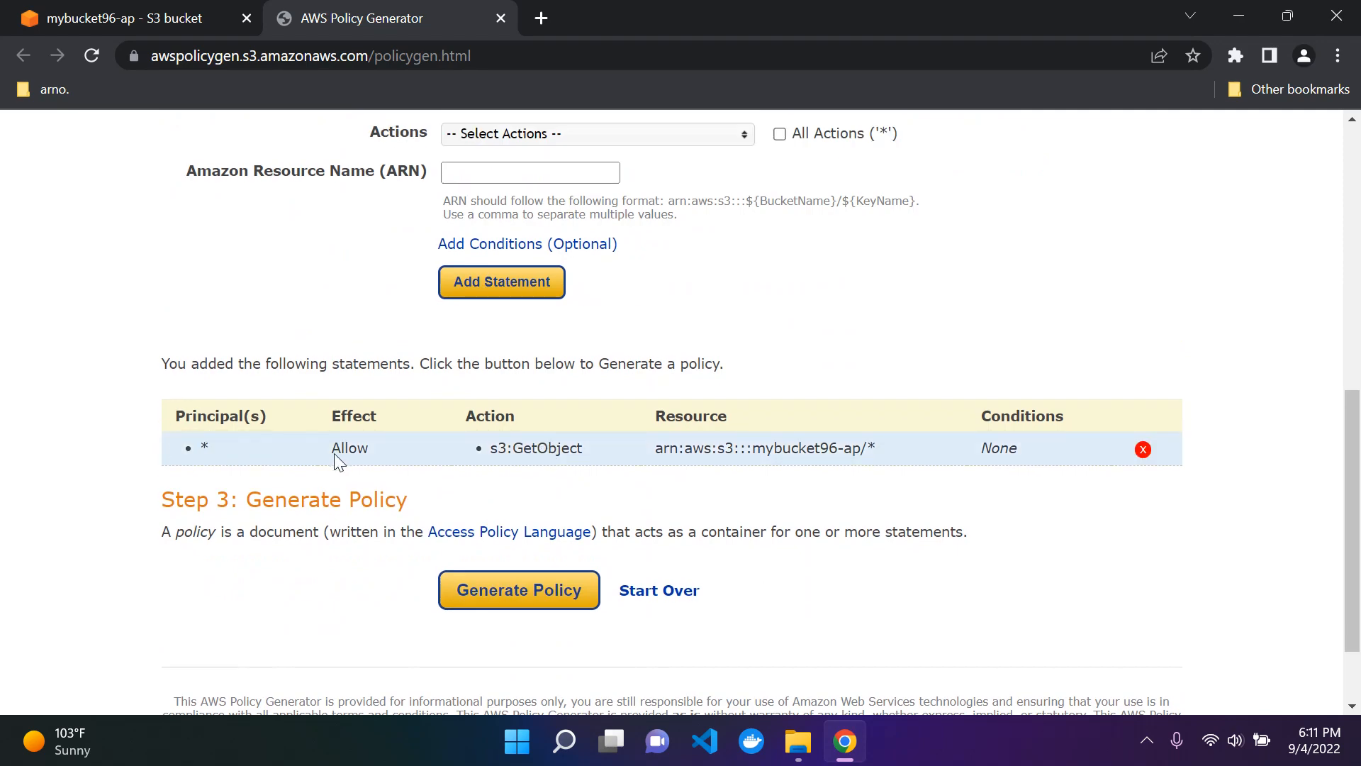
{"action": "scroll", "coordinate": [673, 475], "scroll_direction": "down", "scroll_amount": 1}
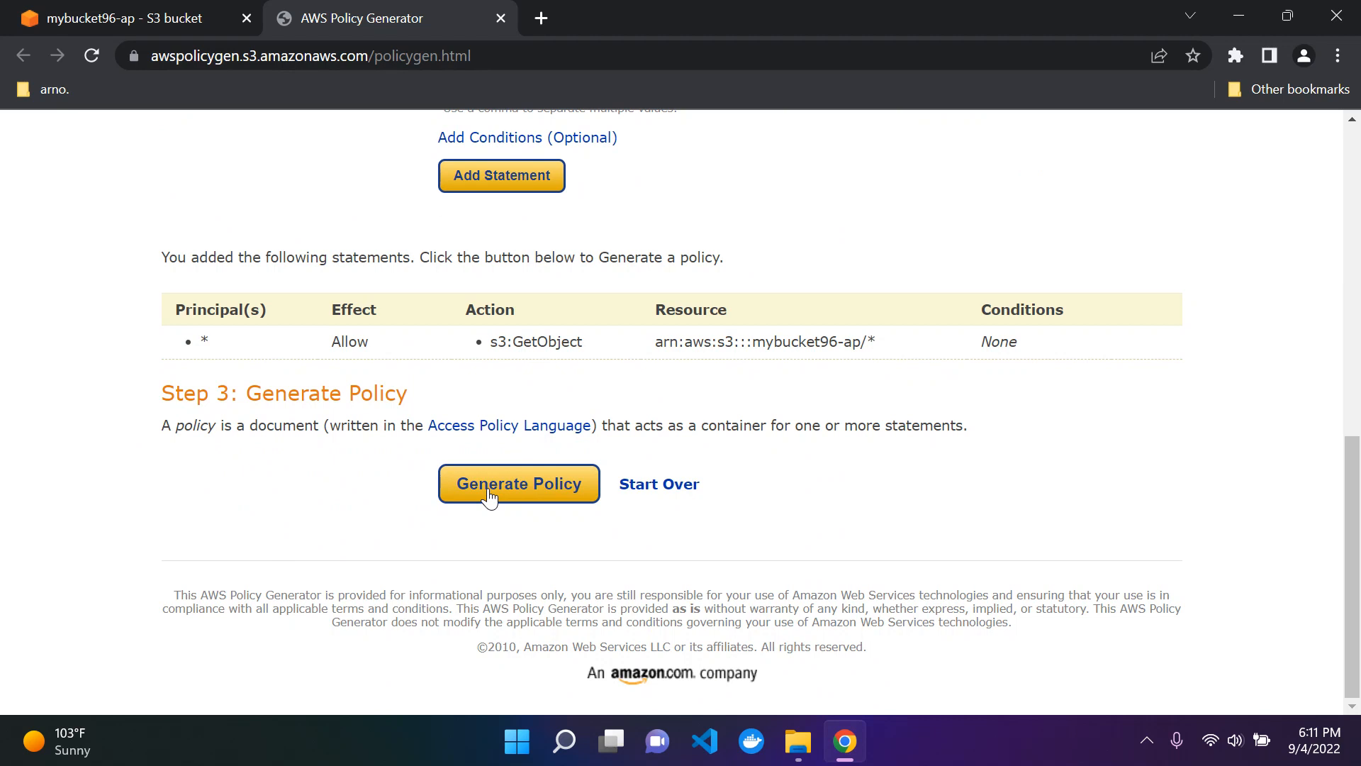
{"action": "left_click", "coordinate": [489, 496]}
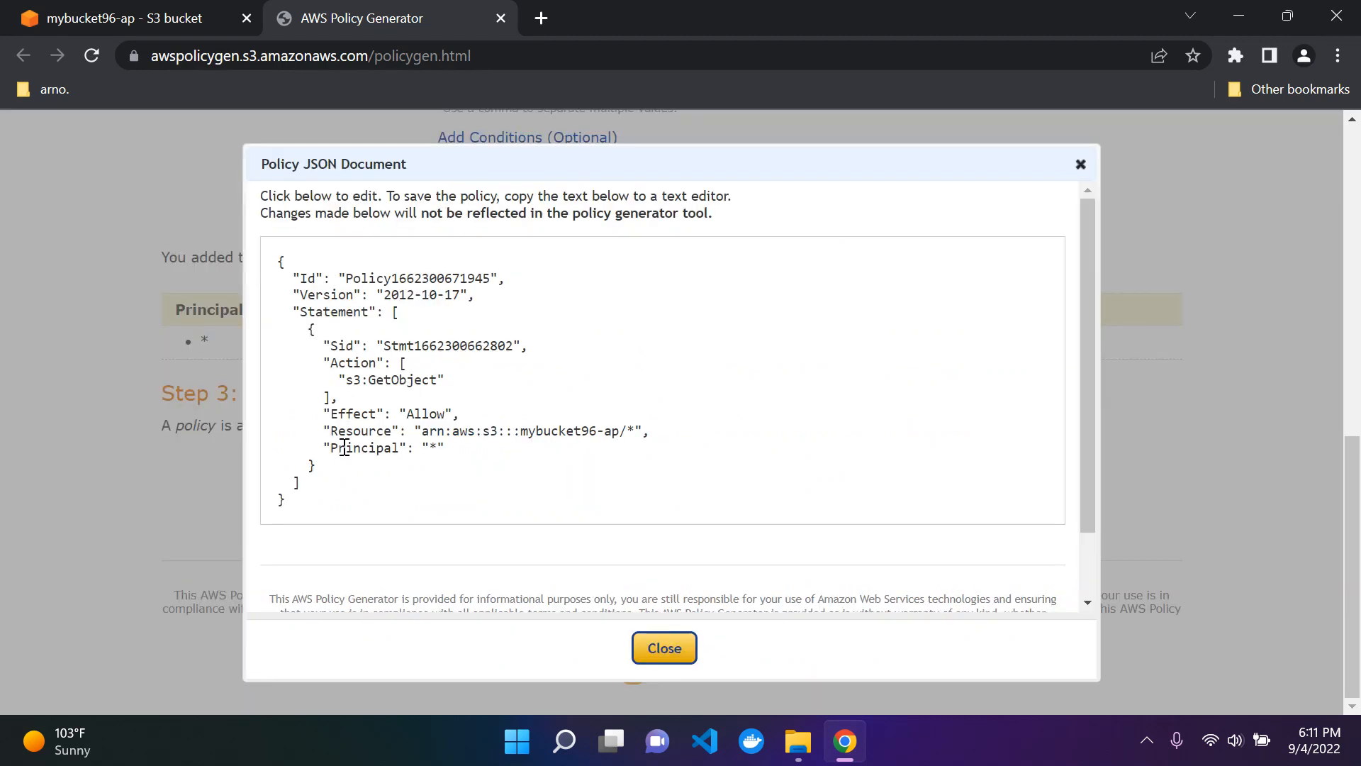
Step: Copy the whole generated policy JSON and paste it into the empty policy editor of the mybucket96-ap bucket
{"action": "left_click_drag", "start_coordinate": [316, 515], "coordinate": [280, 252]}
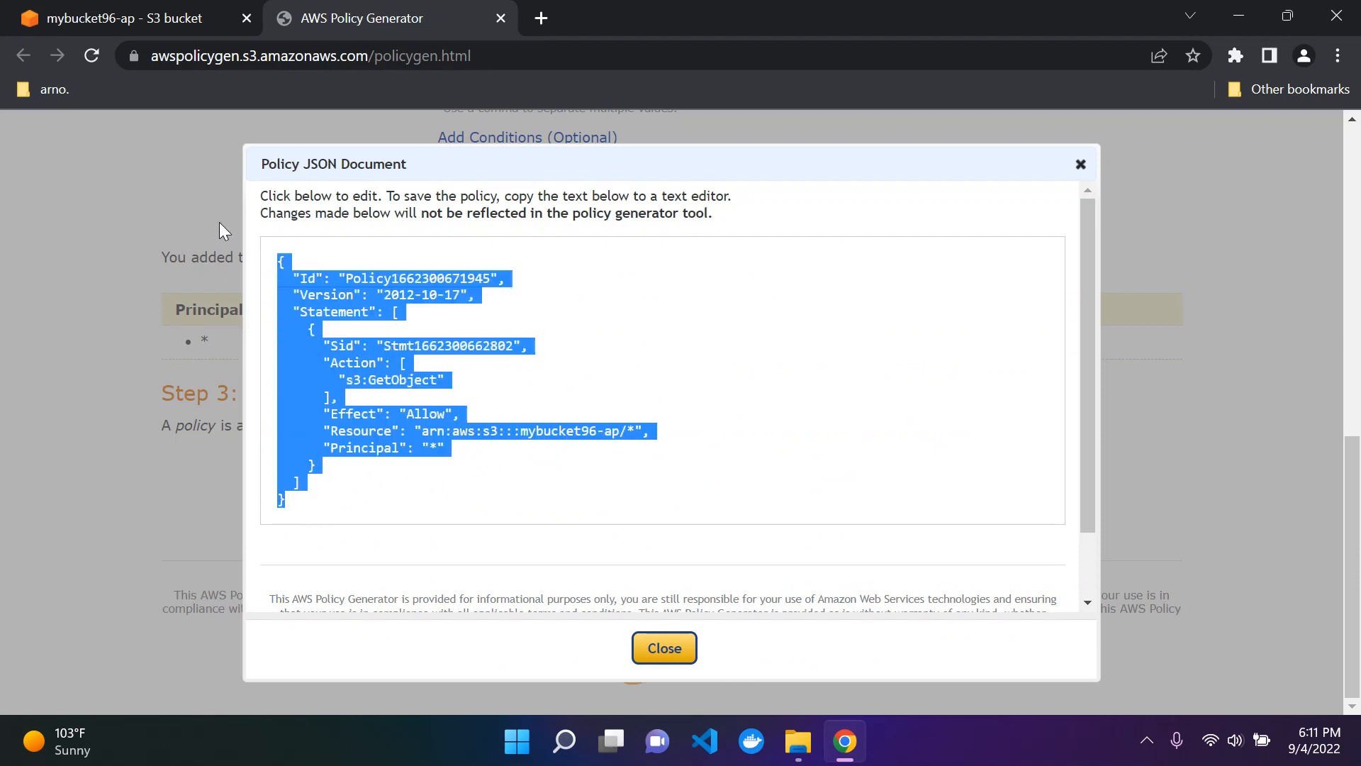
{"action": "left_click", "coordinate": [103, 8]}
{"action": "scroll", "coordinate": [359, 515], "scroll_direction": "down", "scroll_amount": 3}
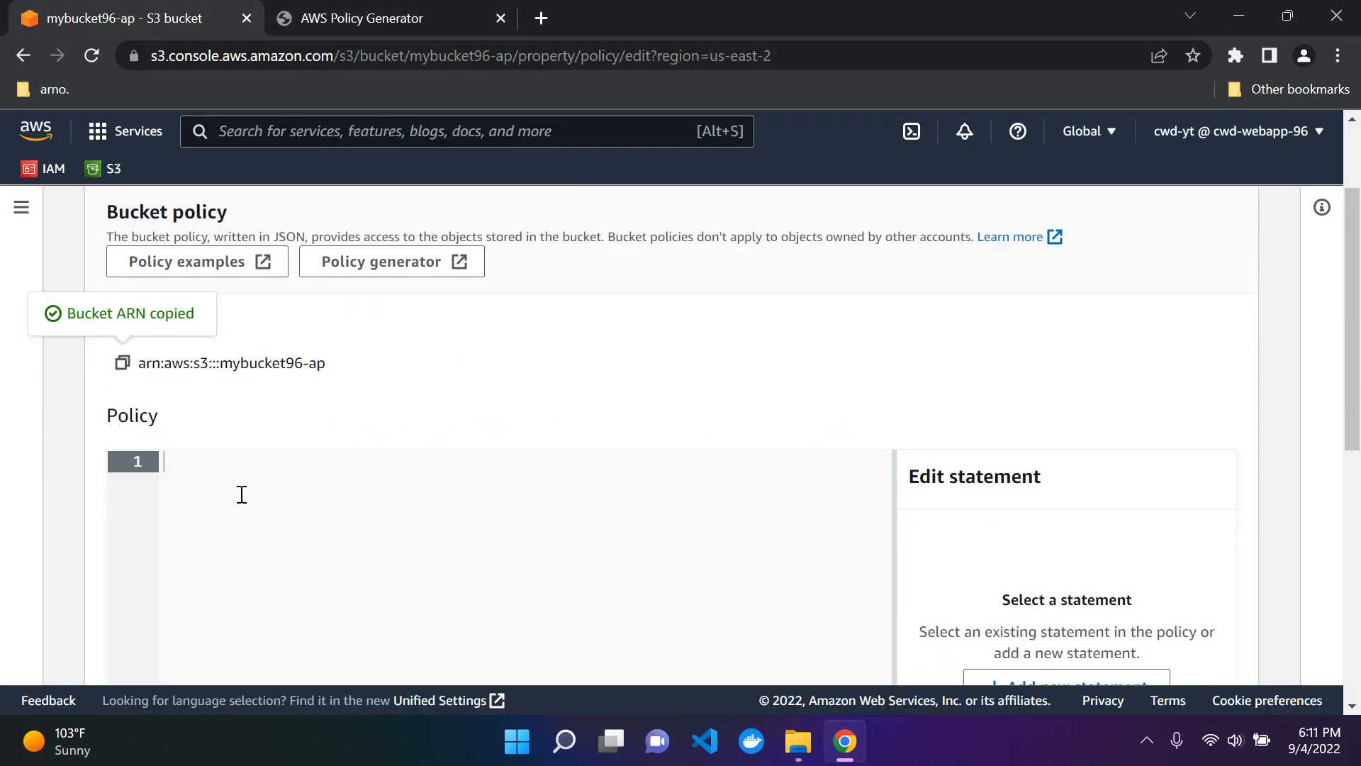
{"action": "scroll", "coordinate": [210, 328], "scroll_direction": "up", "scroll_amount": 2}
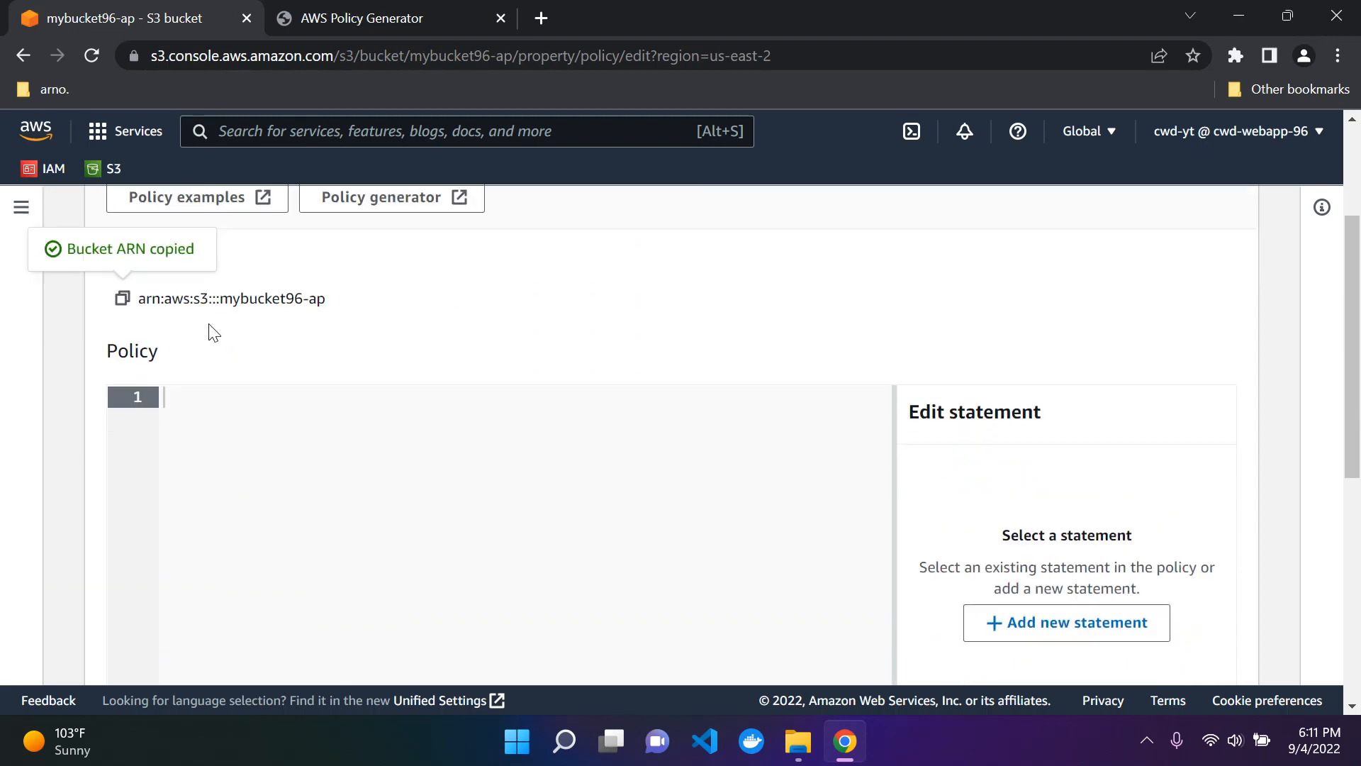
{"action": "scroll", "coordinate": [377, 401], "scroll_direction": "down", "scroll_amount": 3}
{"action": "scroll", "coordinate": [378, 402], "scroll_direction": "down", "scroll_amount": 3}
{"action": "scroll", "coordinate": [270, 275], "scroll_direction": "up", "scroll_amount": 3}
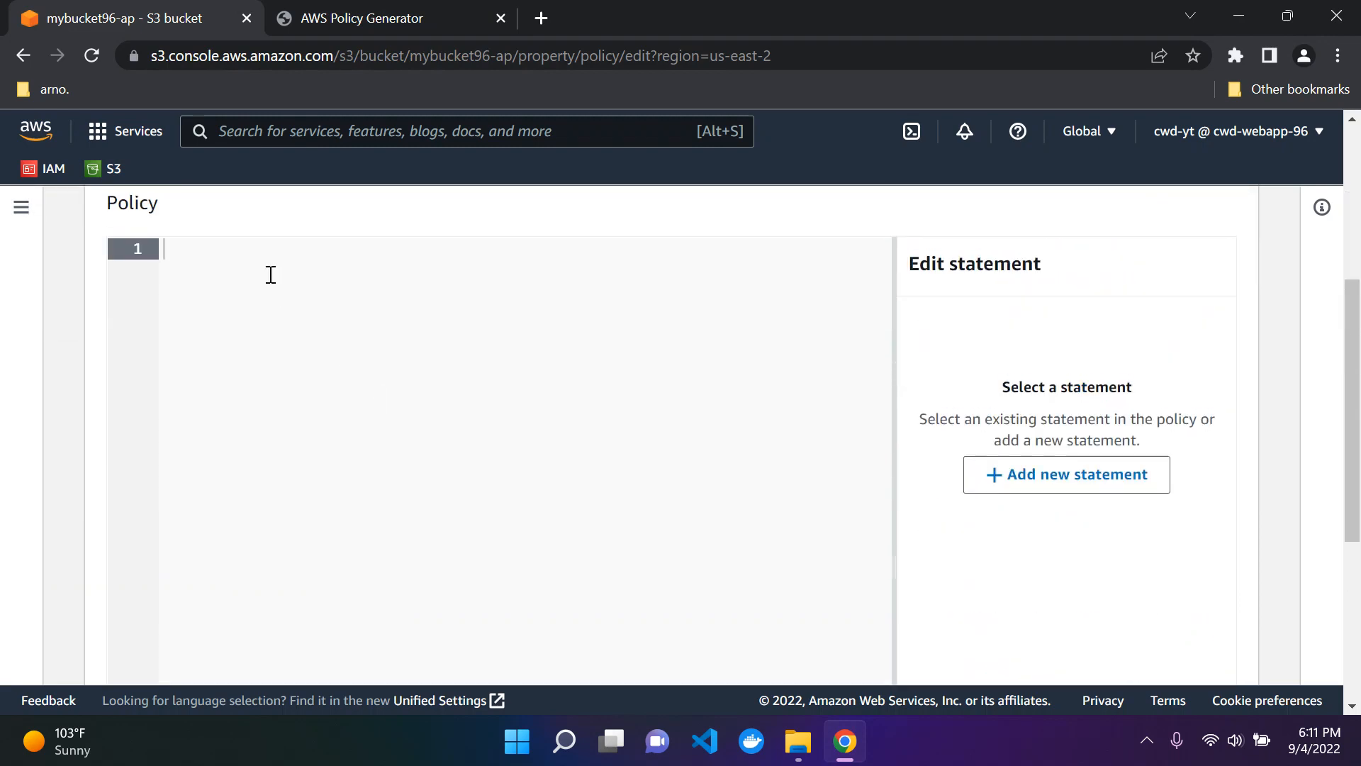
{"action": "key", "text": "ctrl+v"}
Step: Remove the leading space before the policy's opening brace and save the bucket policy changes
{"action": "scroll", "coordinate": [383, 449], "scroll_direction": "down", "scroll_amount": 1}
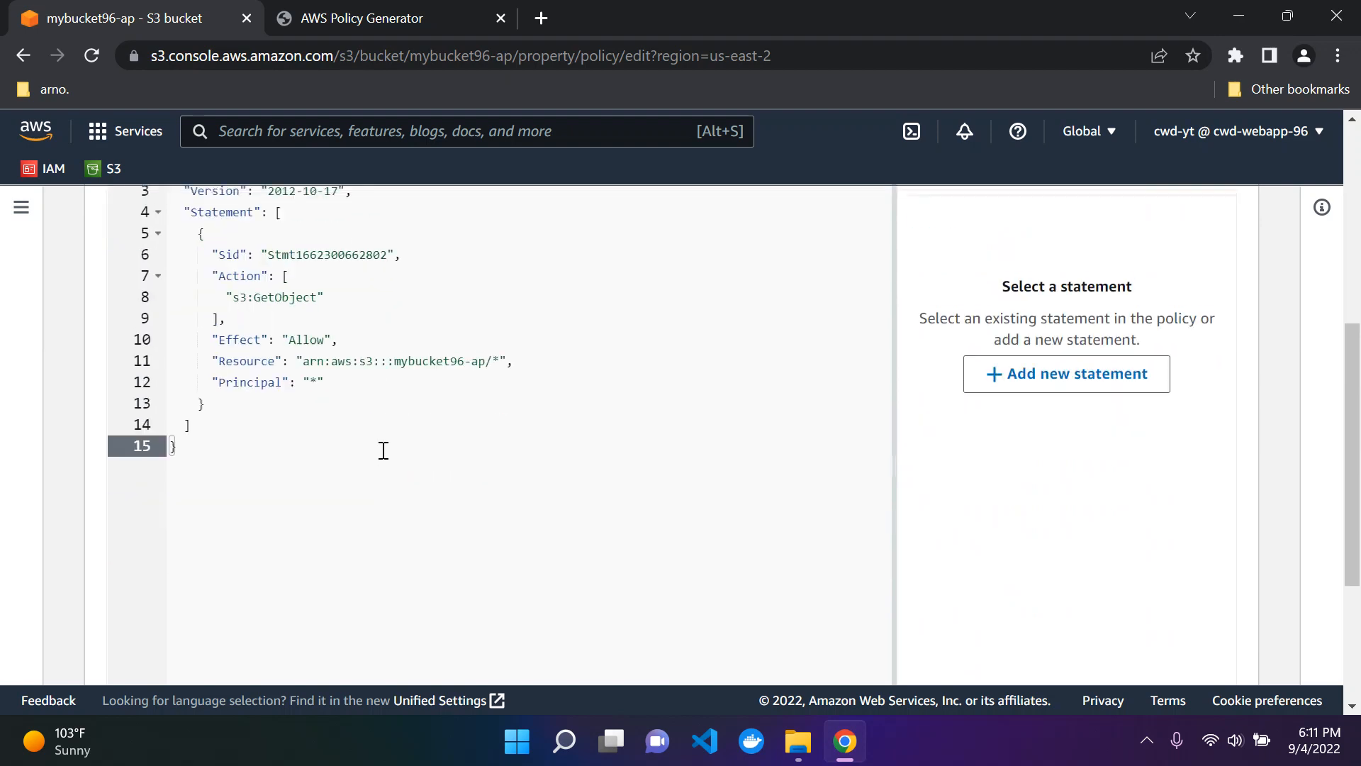
{"action": "scroll", "coordinate": [383, 450], "scroll_direction": "up", "scroll_amount": 1}
{"action": "scroll", "coordinate": [383, 449], "scroll_direction": "up", "scroll_amount": 3}
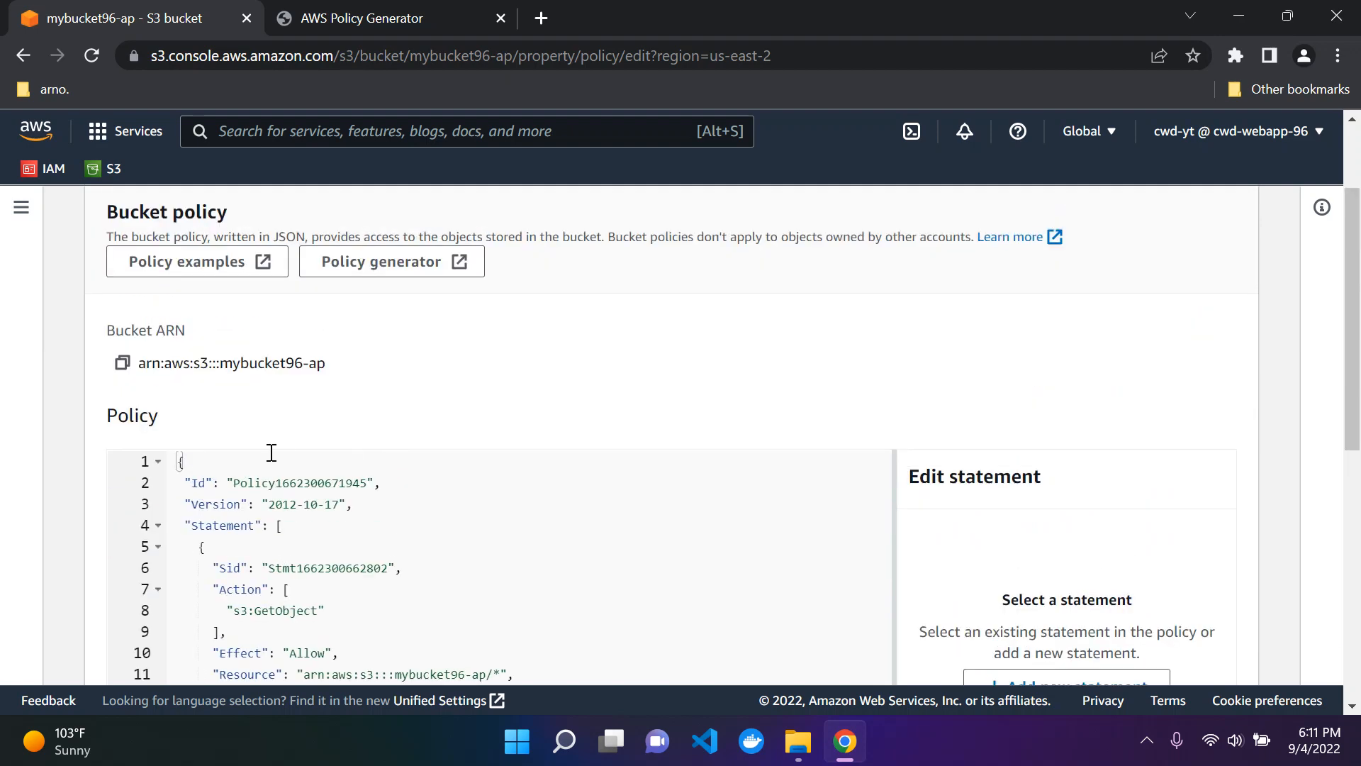
{"action": "left_click", "coordinate": [180, 463]}
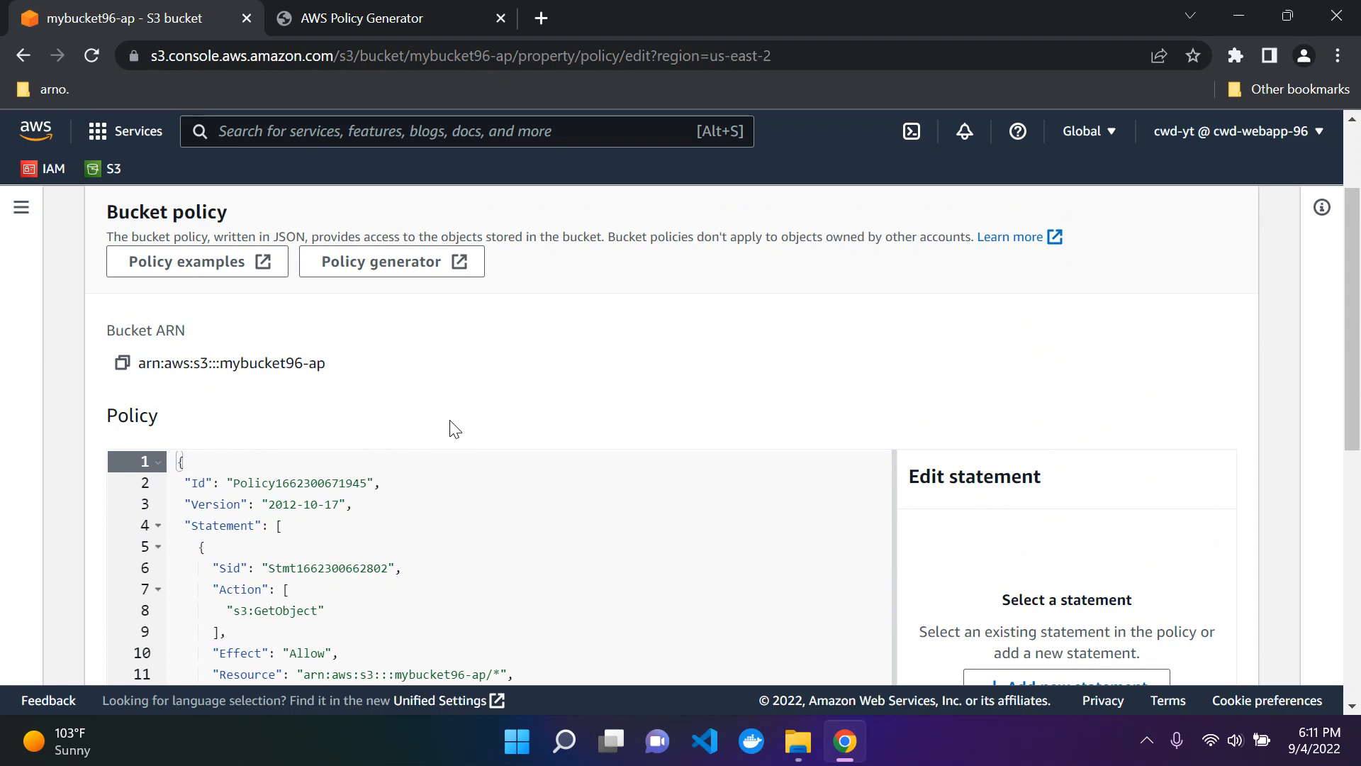
{"action": "key", "text": "BackSpace"}
{"action": "scroll", "coordinate": [556, 419], "scroll_direction": "down", "scroll_amount": 4}
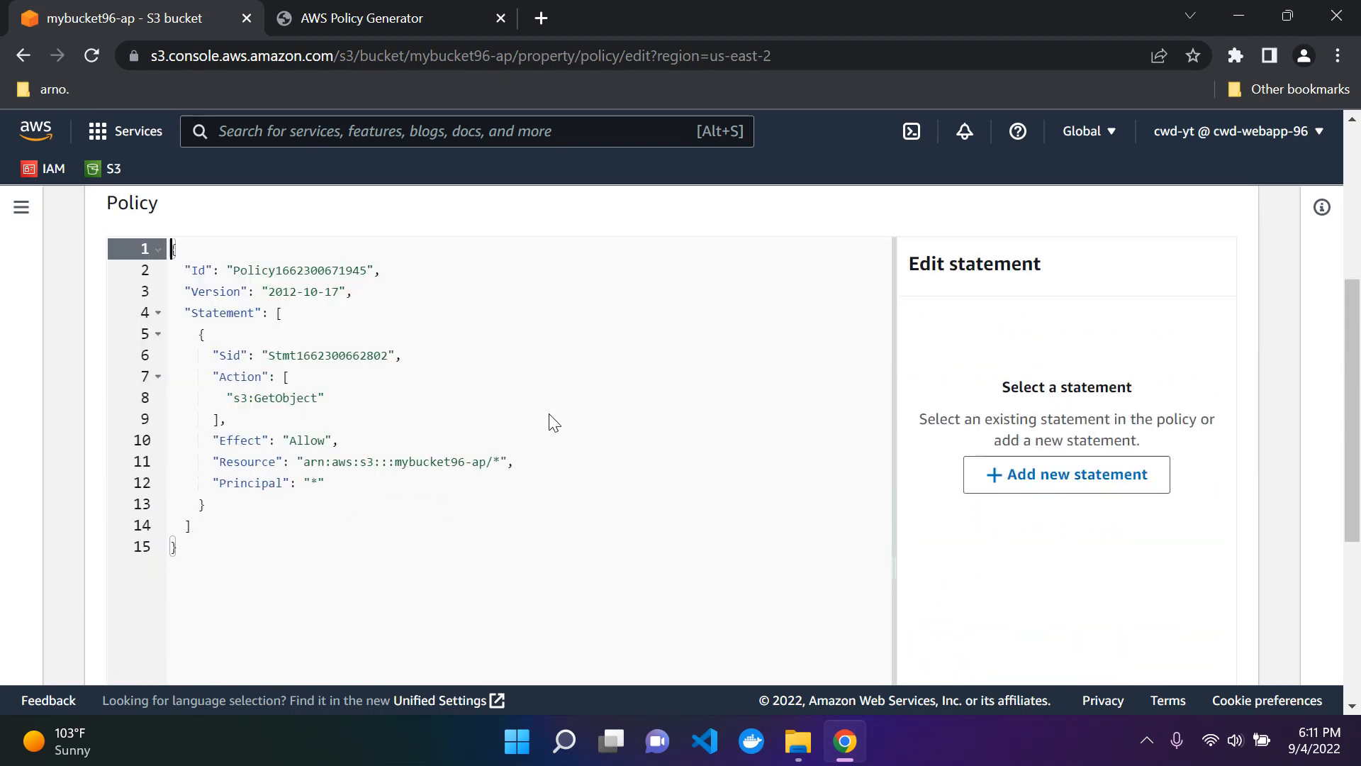
{"action": "scroll", "coordinate": [550, 414], "scroll_direction": "up", "scroll_amount": 3}
{"action": "scroll", "coordinate": [493, 498], "scroll_direction": "down", "scroll_amount": 6}
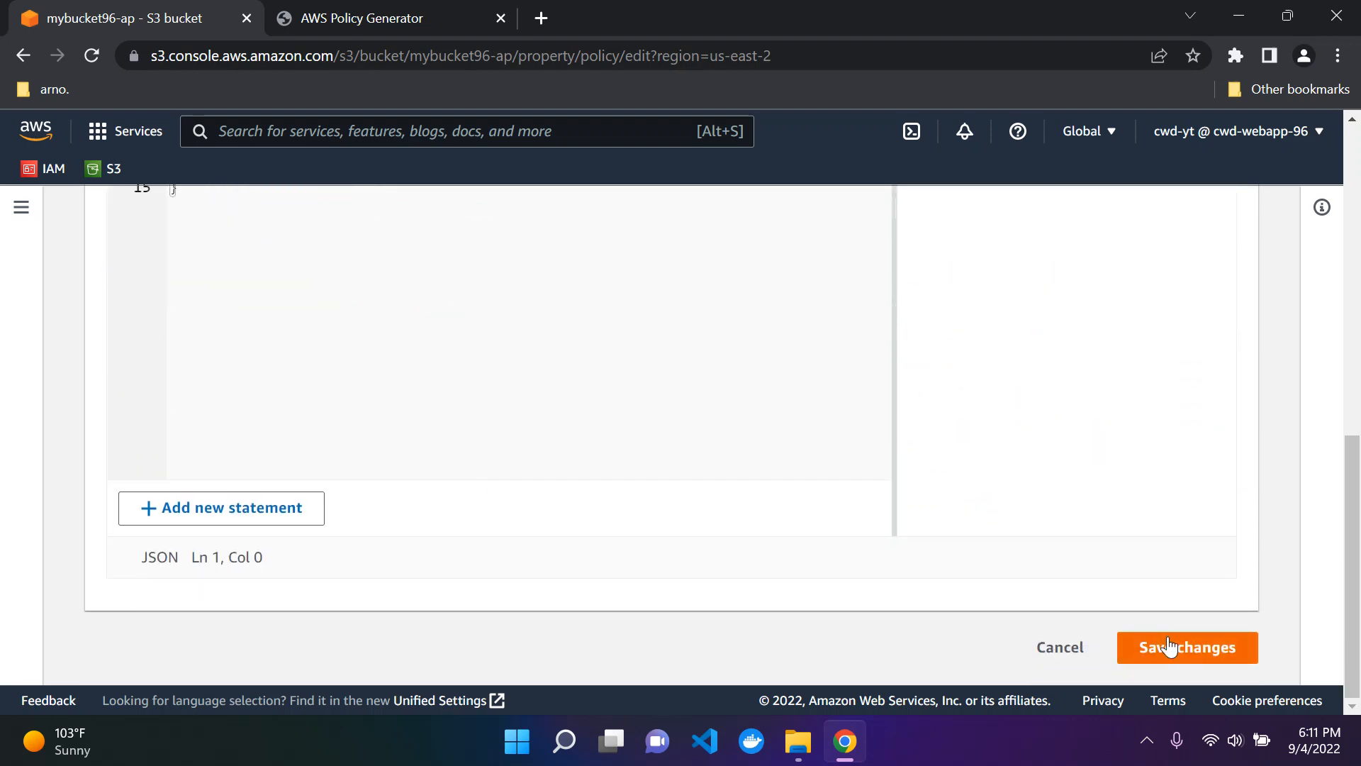
{"action": "left_click", "coordinate": [1170, 646]}
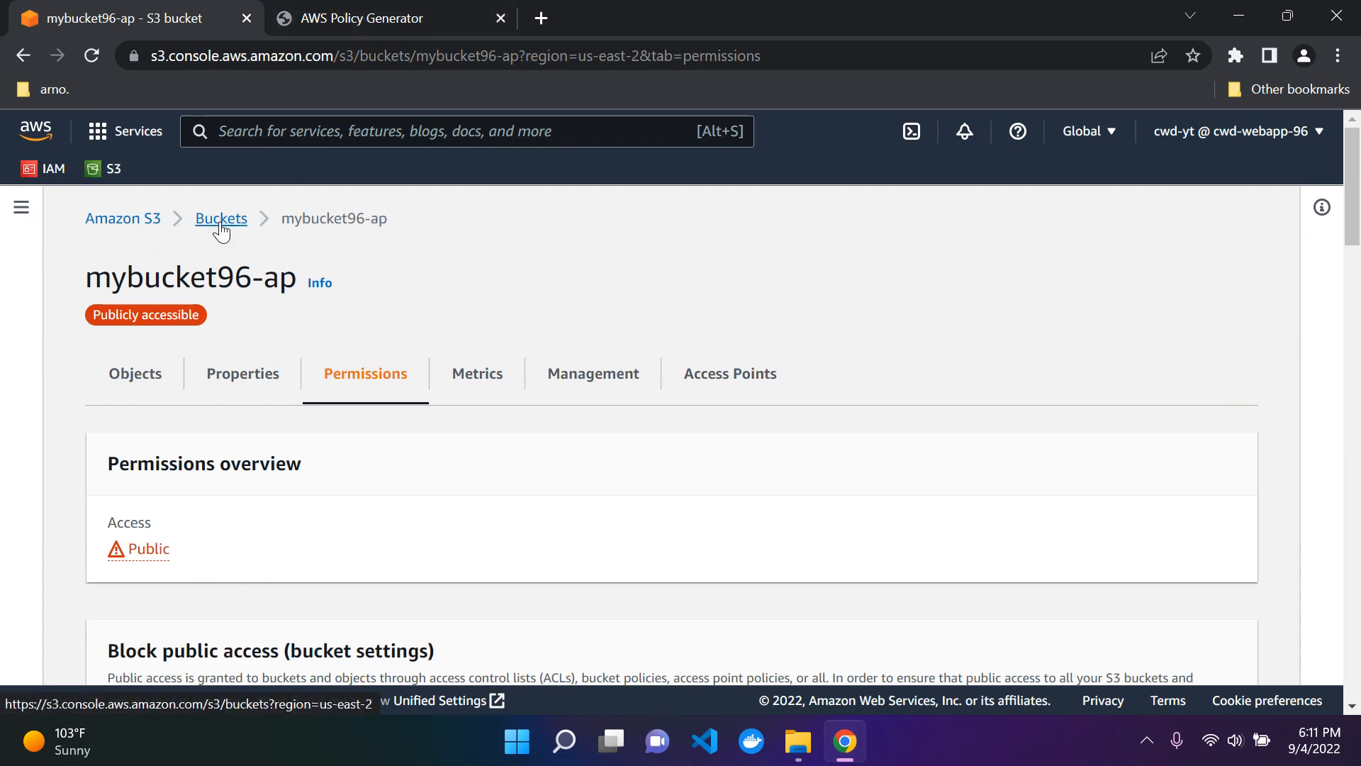
Step: Go back to the list of buckets and open the objects of mybucket96-ap
{"action": "left_click_drag", "start_coordinate": [82, 280], "coordinate": [293, 281]}
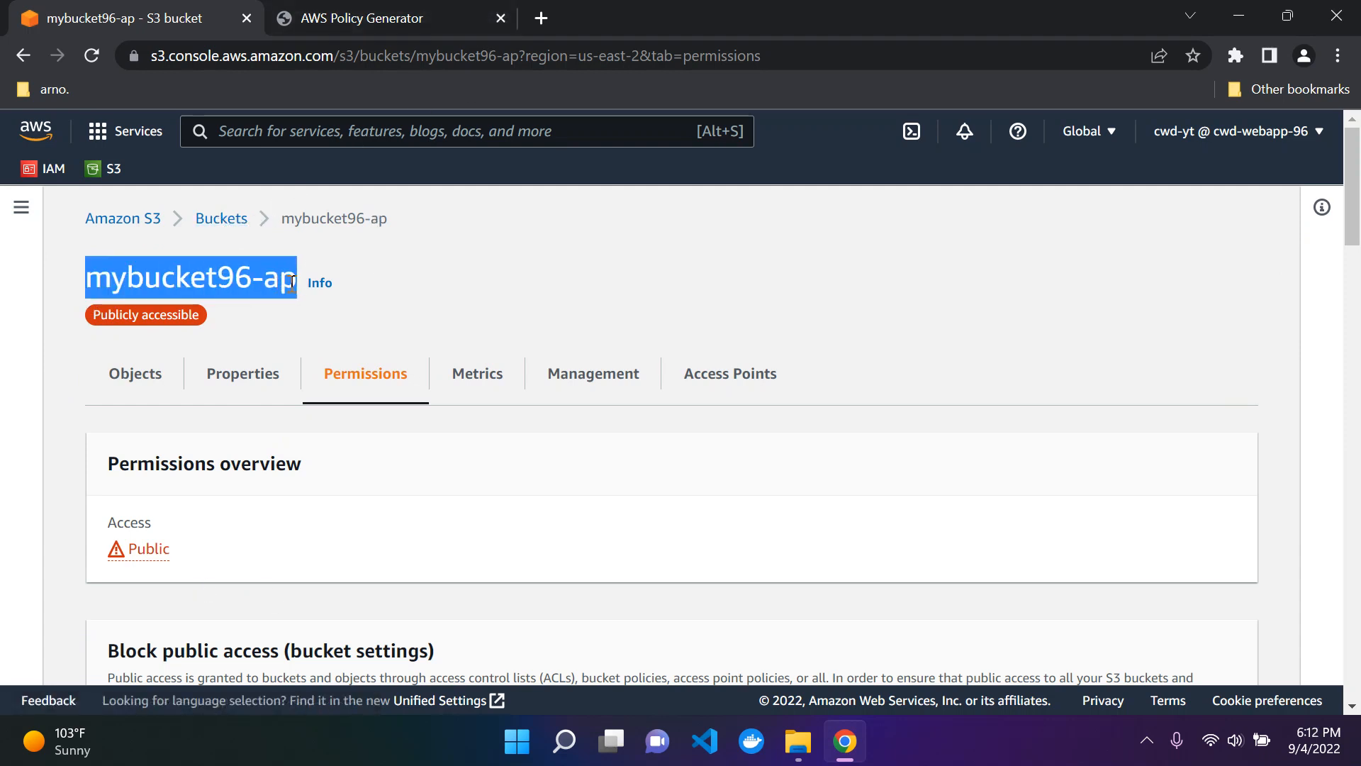
{"action": "left_click", "coordinate": [282, 266]}
{"action": "left_click", "coordinate": [237, 222]}
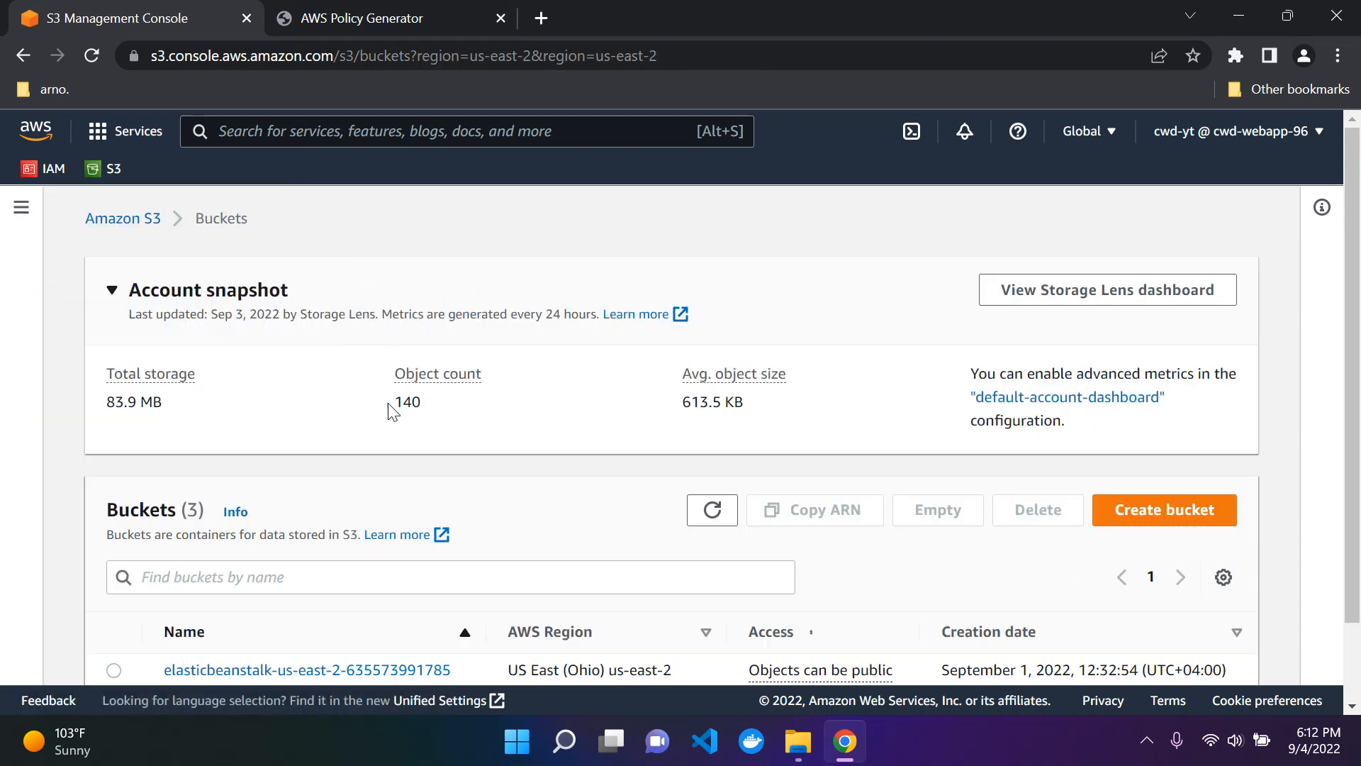
{"action": "scroll", "coordinate": [228, 630], "scroll_direction": "down", "scroll_amount": 2}
{"action": "left_click", "coordinate": [227, 647]}
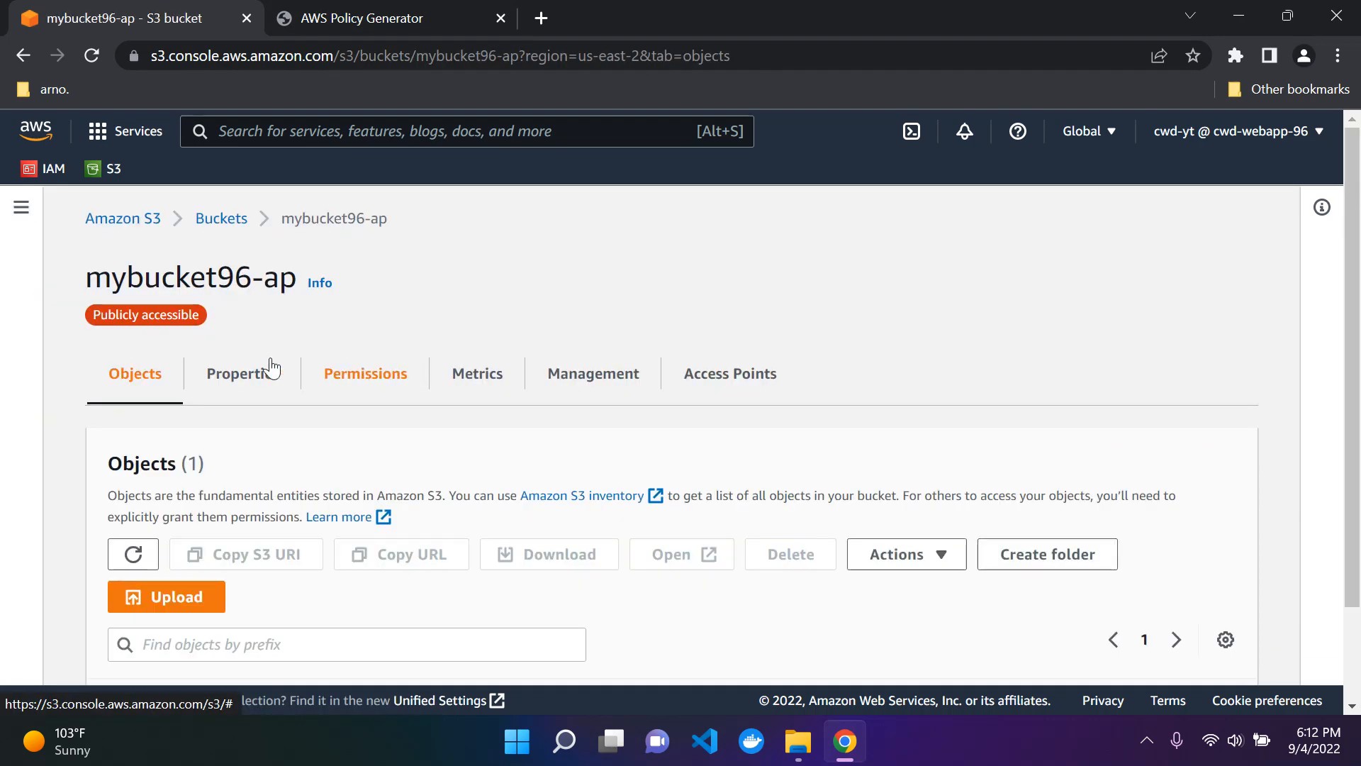
Step: Open the details of cat1.jpg in the bucket and load its Object URL to test public access
{"action": "scroll", "coordinate": [472, 372], "scroll_direction": "down", "scroll_amount": 2}
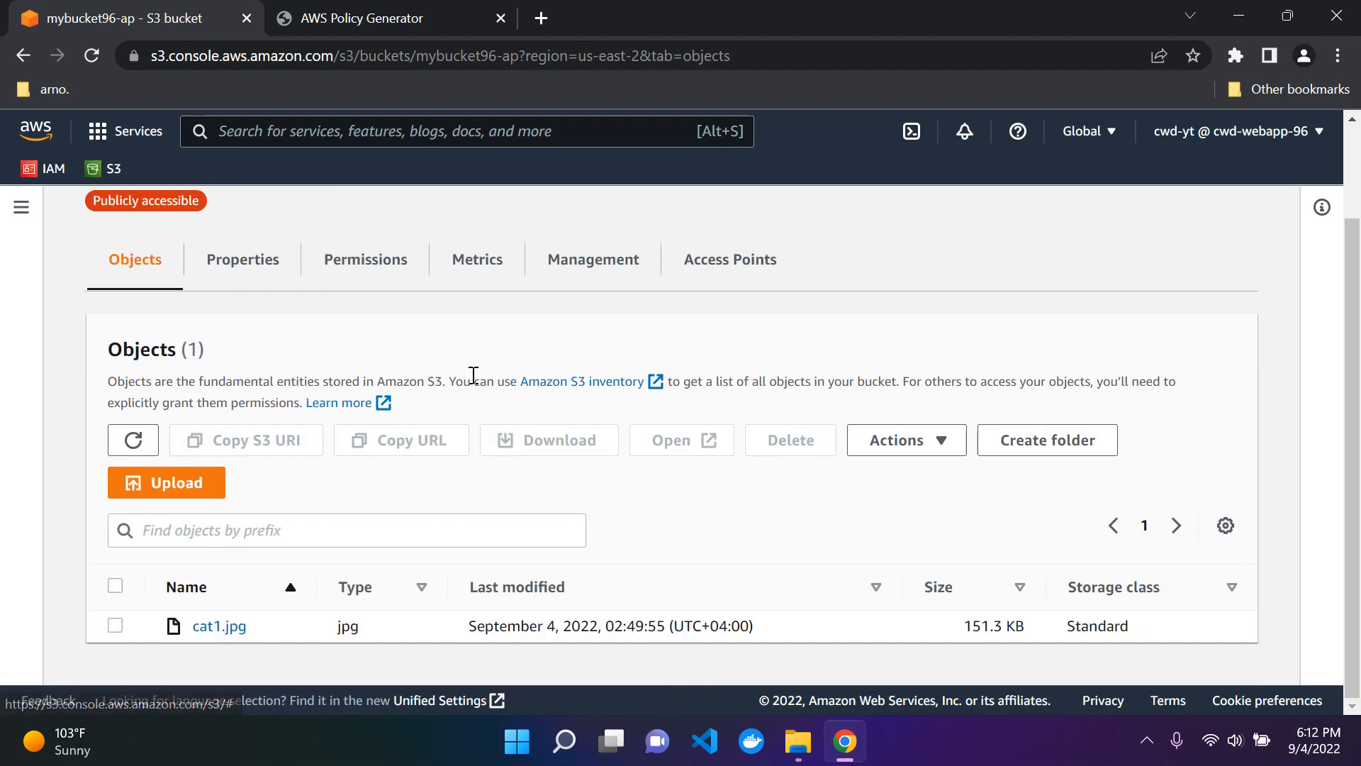
{"action": "left_click", "coordinate": [219, 627]}
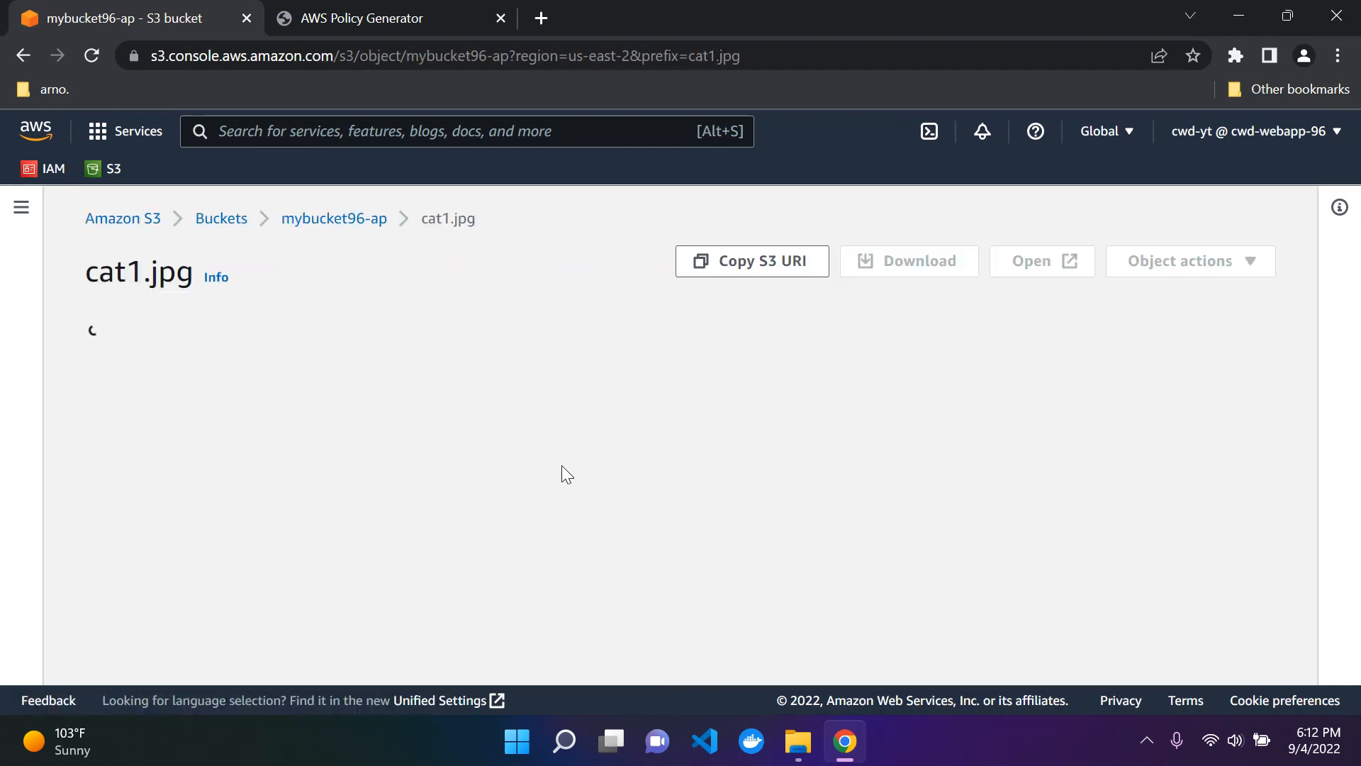
{"action": "scroll", "coordinate": [594, 353], "scroll_direction": "down", "scroll_amount": 2}
{"action": "scroll", "coordinate": [594, 353], "scroll_direction": "up", "scroll_amount": 2}
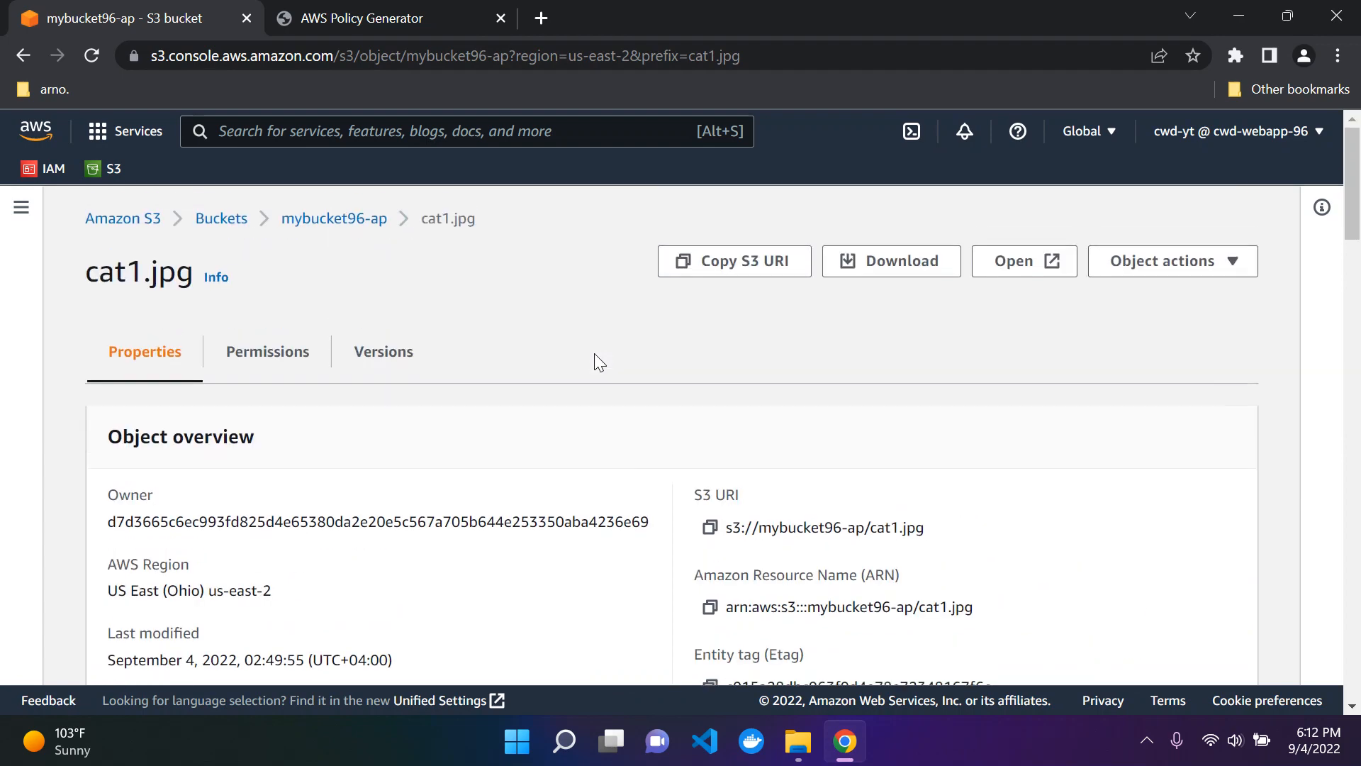
{"action": "scroll", "coordinate": [594, 353], "scroll_direction": "down", "scroll_amount": 5}
{"action": "scroll", "coordinate": [792, 462], "scroll_direction": "up", "scroll_amount": 2}
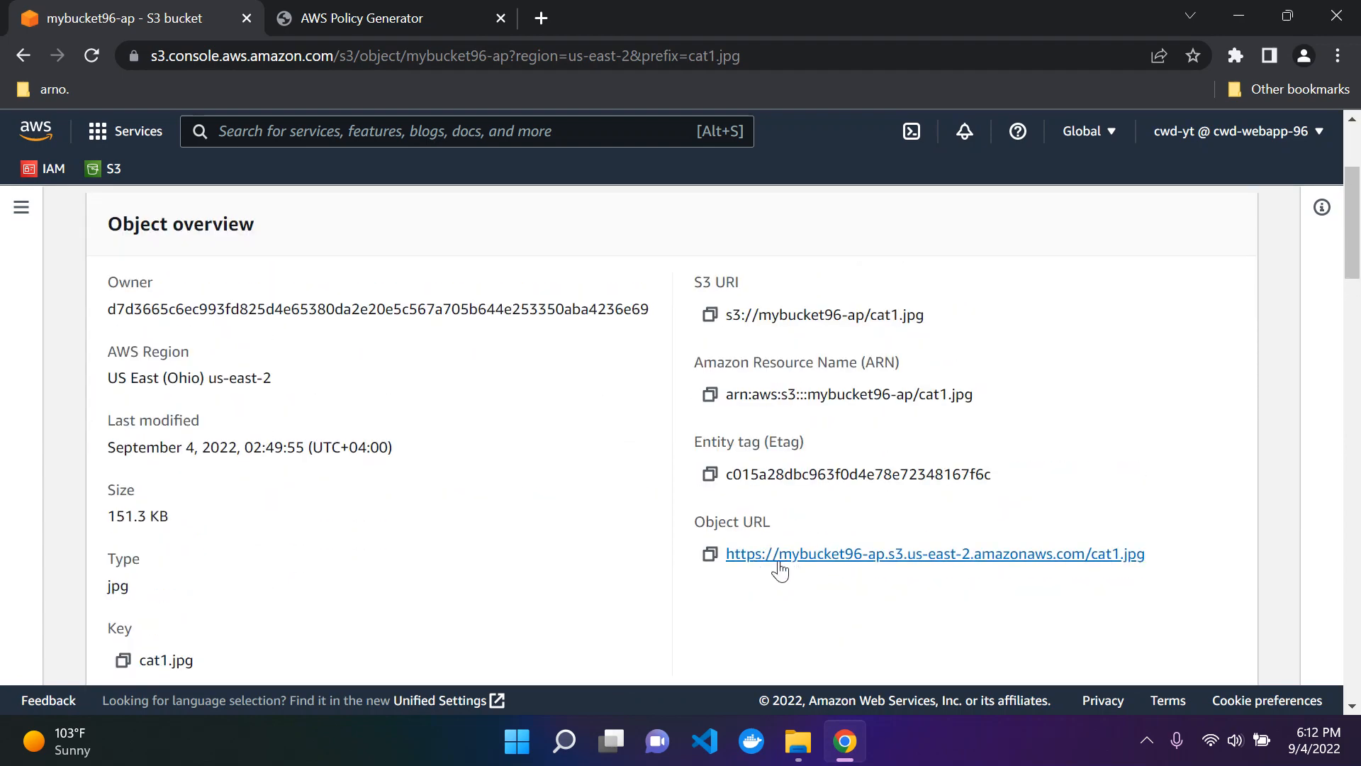
{"action": "left_click", "coordinate": [780, 563]}
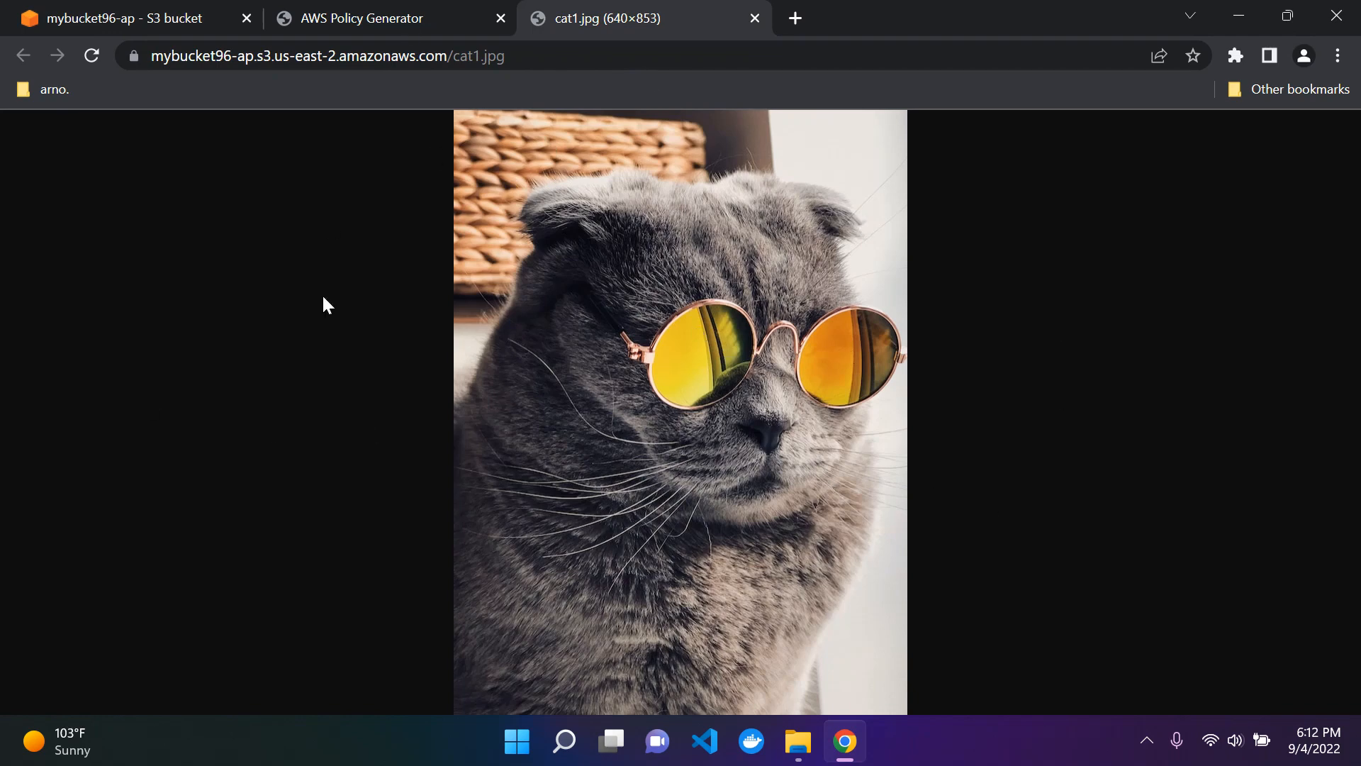
Step: Compare the image opened by URL with the cat1.jpg object page, and examine its object overview and management overview
{"action": "left_click", "coordinate": [146, 12]}
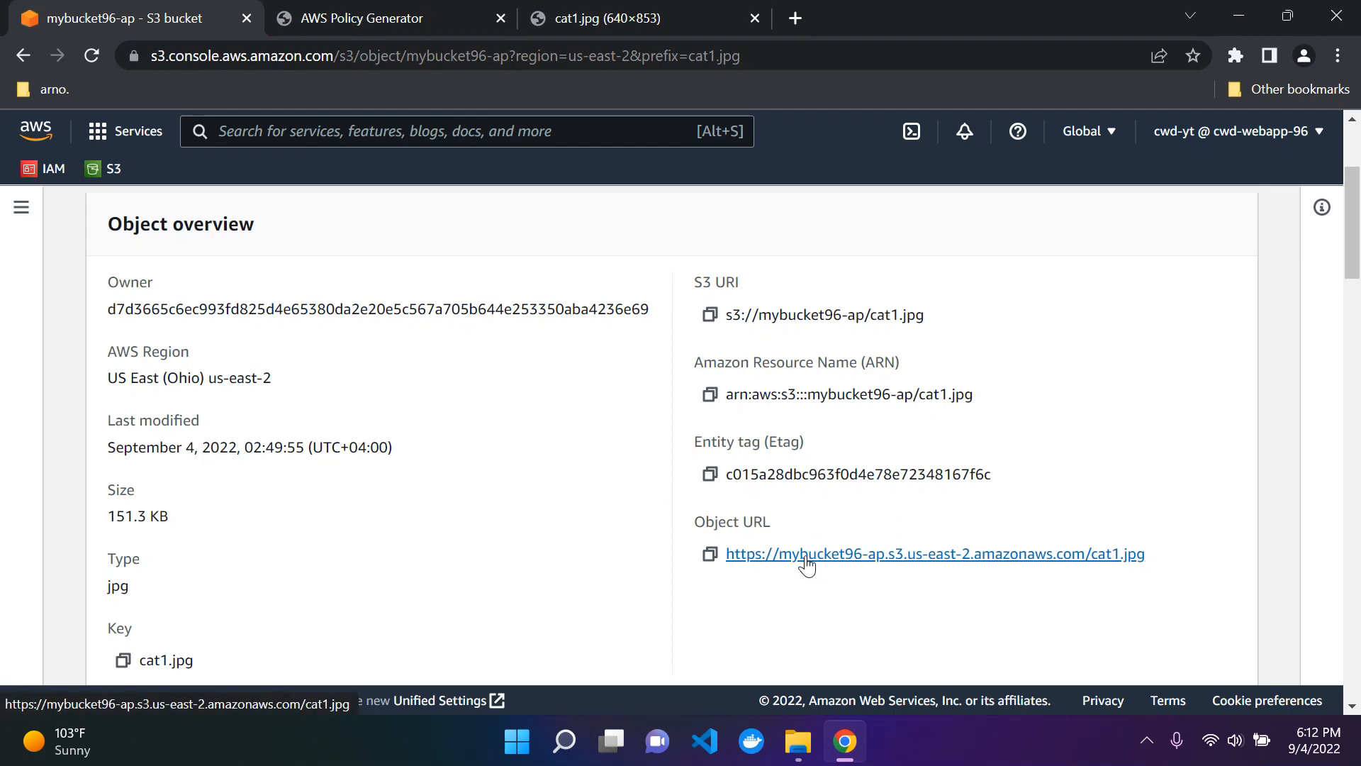
{"action": "left_click", "coordinate": [667, 11]}
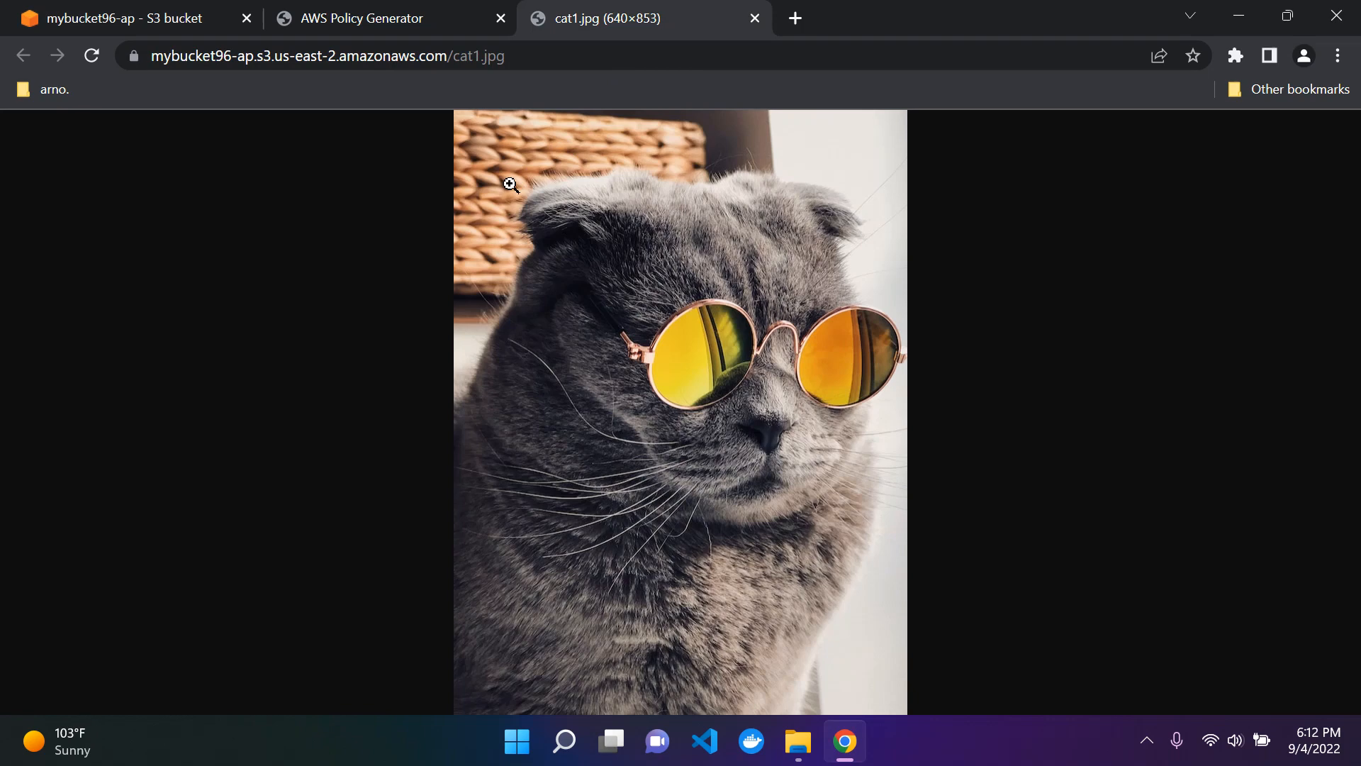
{"action": "left_click", "coordinate": [166, 10]}
{"action": "scroll", "coordinate": [234, 287], "scroll_direction": "up", "scroll_amount": 3}
{"action": "scroll", "coordinate": [248, 275], "scroll_direction": "down", "scroll_amount": 10}
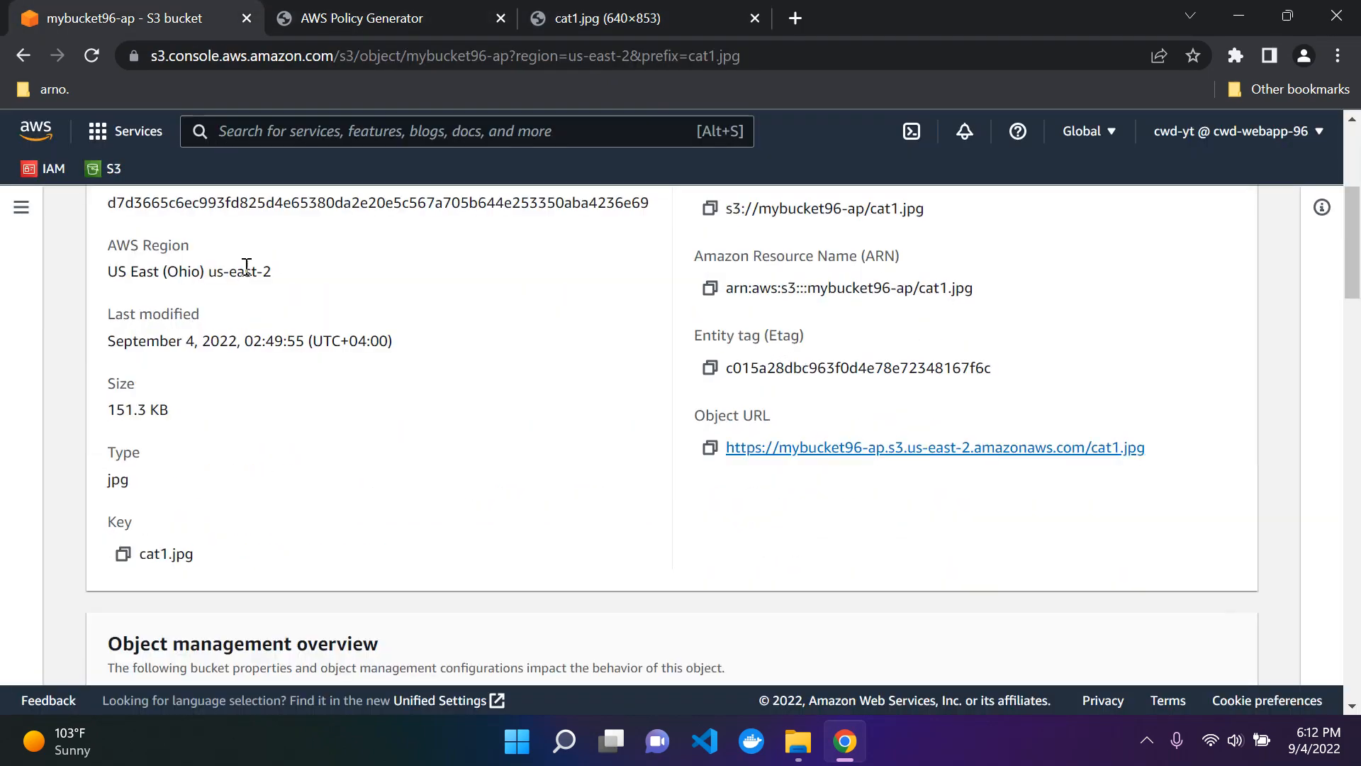
{"action": "scroll", "coordinate": [297, 303], "scroll_direction": "up", "scroll_amount": 4}
{"action": "scroll", "coordinate": [297, 304], "scroll_direction": "up", "scroll_amount": 8}
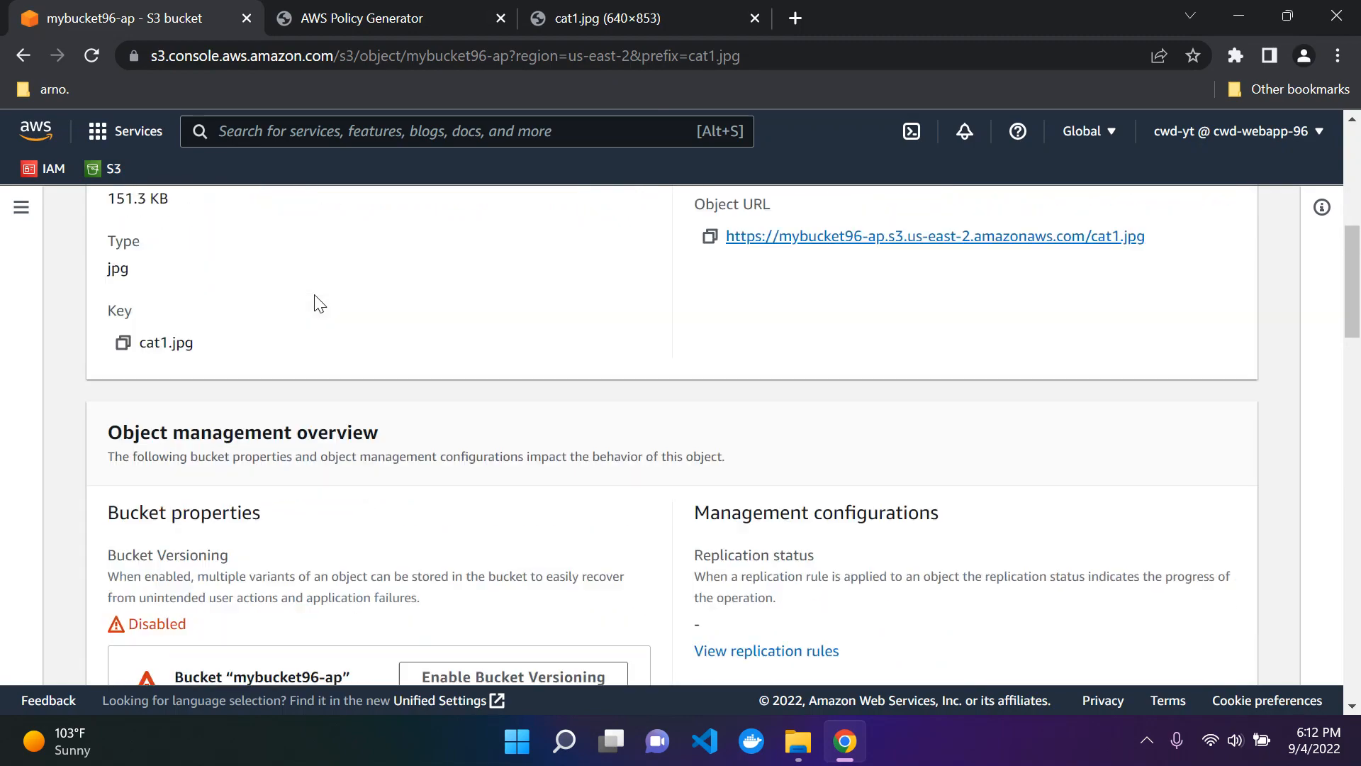
{"action": "scroll", "coordinate": [314, 298], "scroll_direction": "down", "scroll_amount": 5}
{"action": "scroll", "coordinate": [313, 304], "scroll_direction": "up", "scroll_amount": 3}
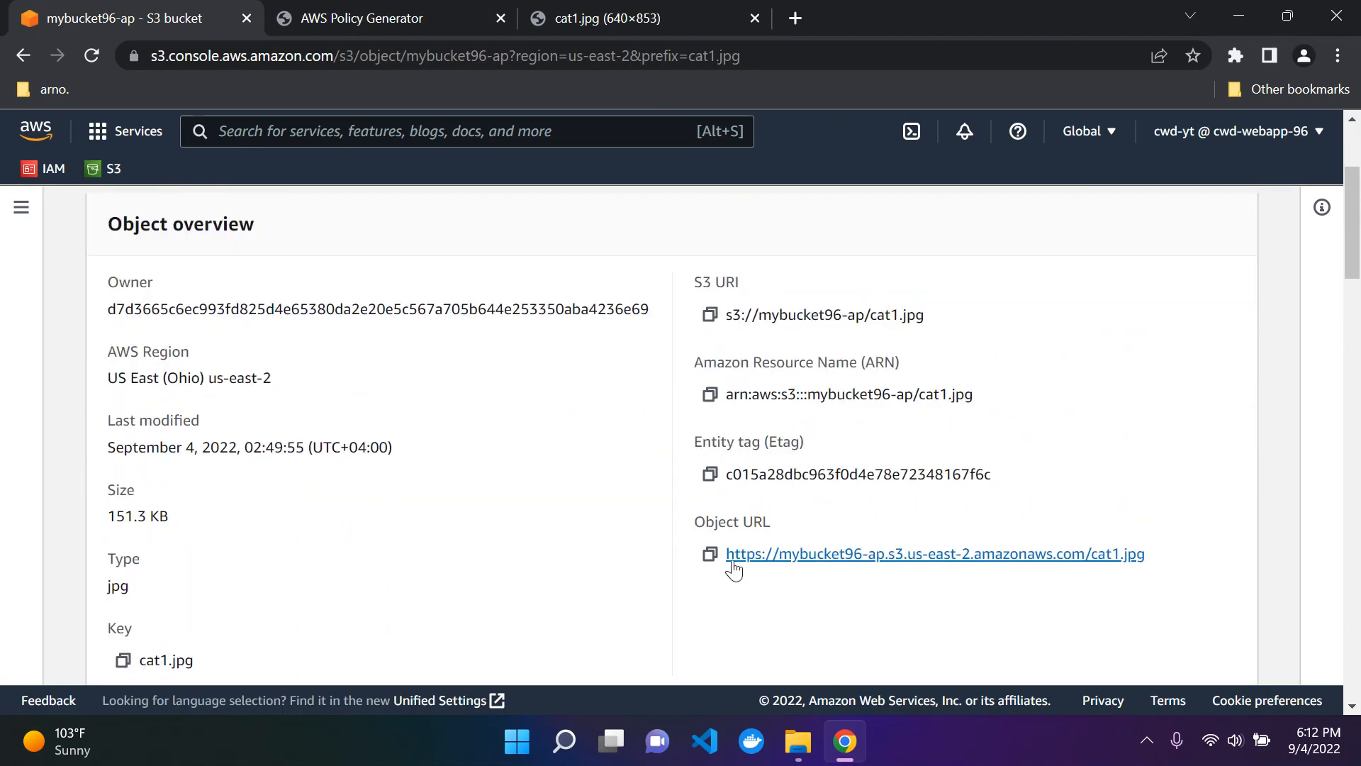
{"action": "scroll", "coordinate": [638, 477], "scroll_direction": "up", "scroll_amount": 2}
{"action": "scroll", "coordinate": [768, 495], "scroll_direction": "down", "scroll_amount": 2}
{"action": "scroll", "coordinate": [550, 461], "scroll_direction": "up", "scroll_amount": 3}
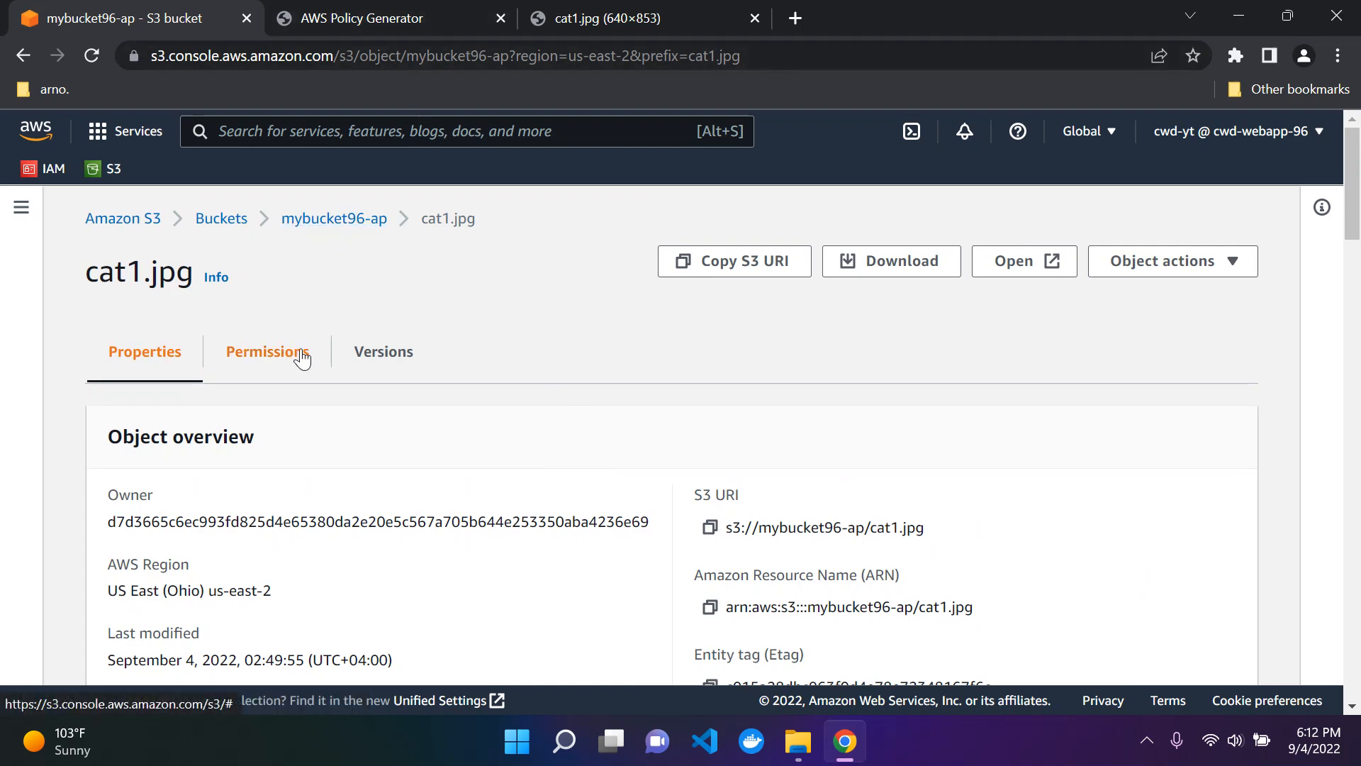
Step: Switch to the AWS Policy Generator, close the policy JSON document and return to the statement form
{"action": "left_click", "coordinate": [440, 17]}
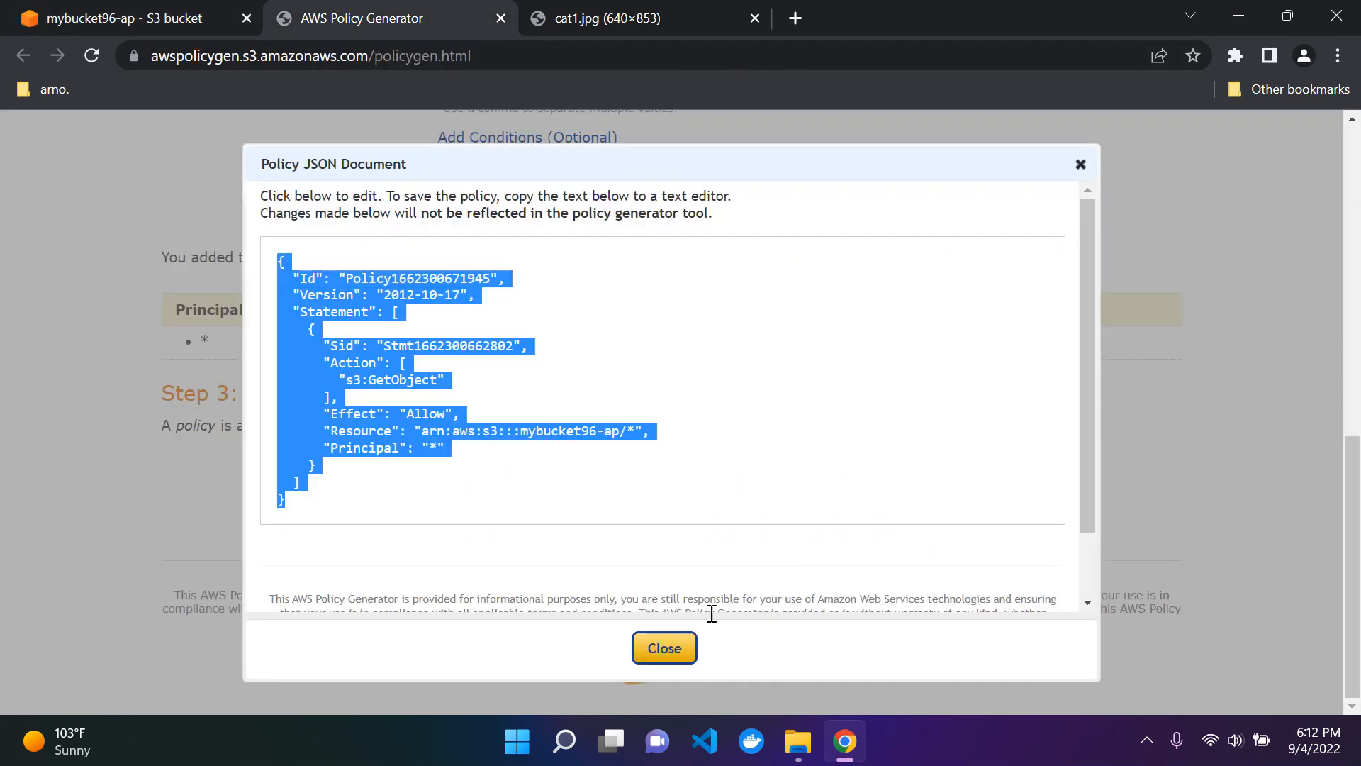
{"action": "left_click", "coordinate": [664, 648]}
{"action": "scroll", "coordinate": [709, 532], "scroll_direction": "up", "scroll_amount": 9}
{"action": "scroll", "coordinate": [610, 489], "scroll_direction": "down", "scroll_amount": 3}
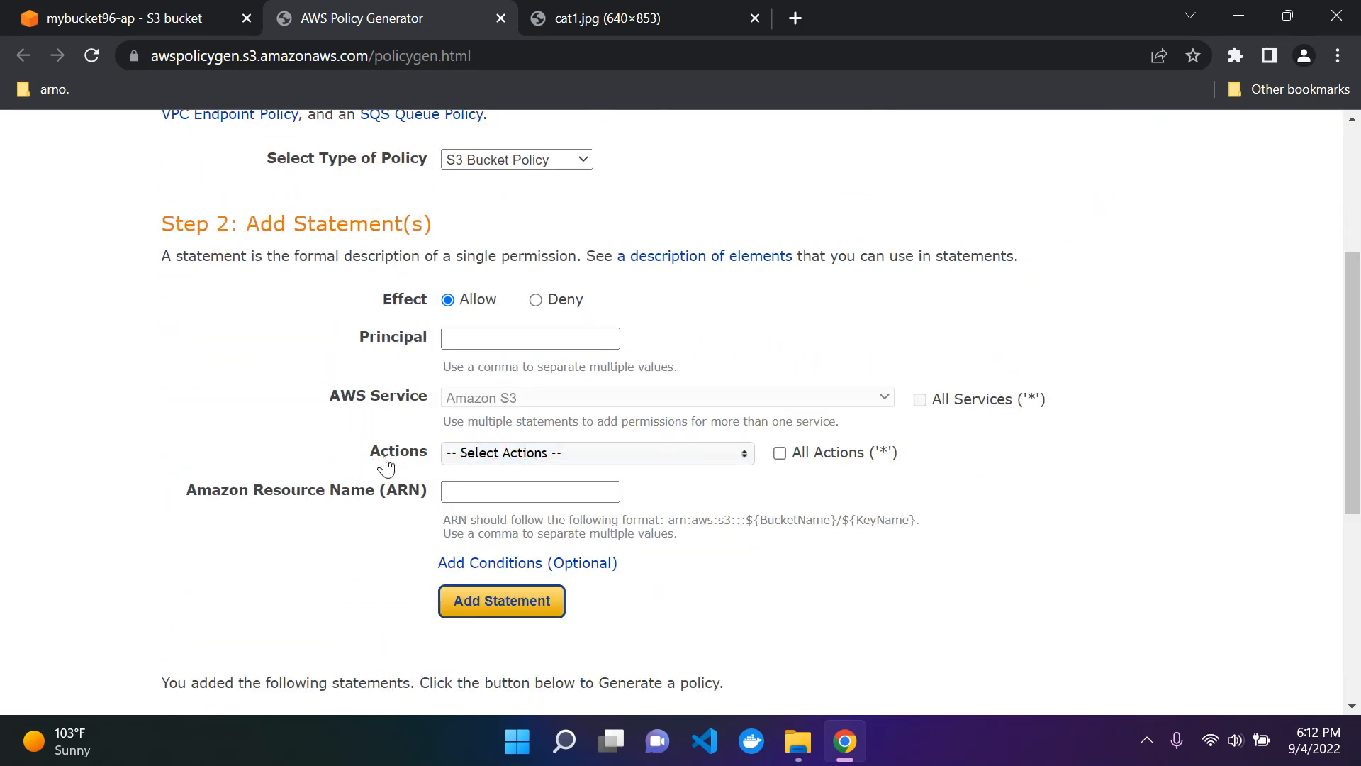
Step: Examine the S3 actions available for a bucket policy statement, including the create, delete, get, list and put actions
{"action": "left_click", "coordinate": [499, 465]}
{"action": "scroll", "coordinate": [534, 555], "scroll_direction": "down", "scroll_amount": 8}
{"action": "scroll", "coordinate": [534, 555], "scroll_direction": "up", "scroll_amount": 6}
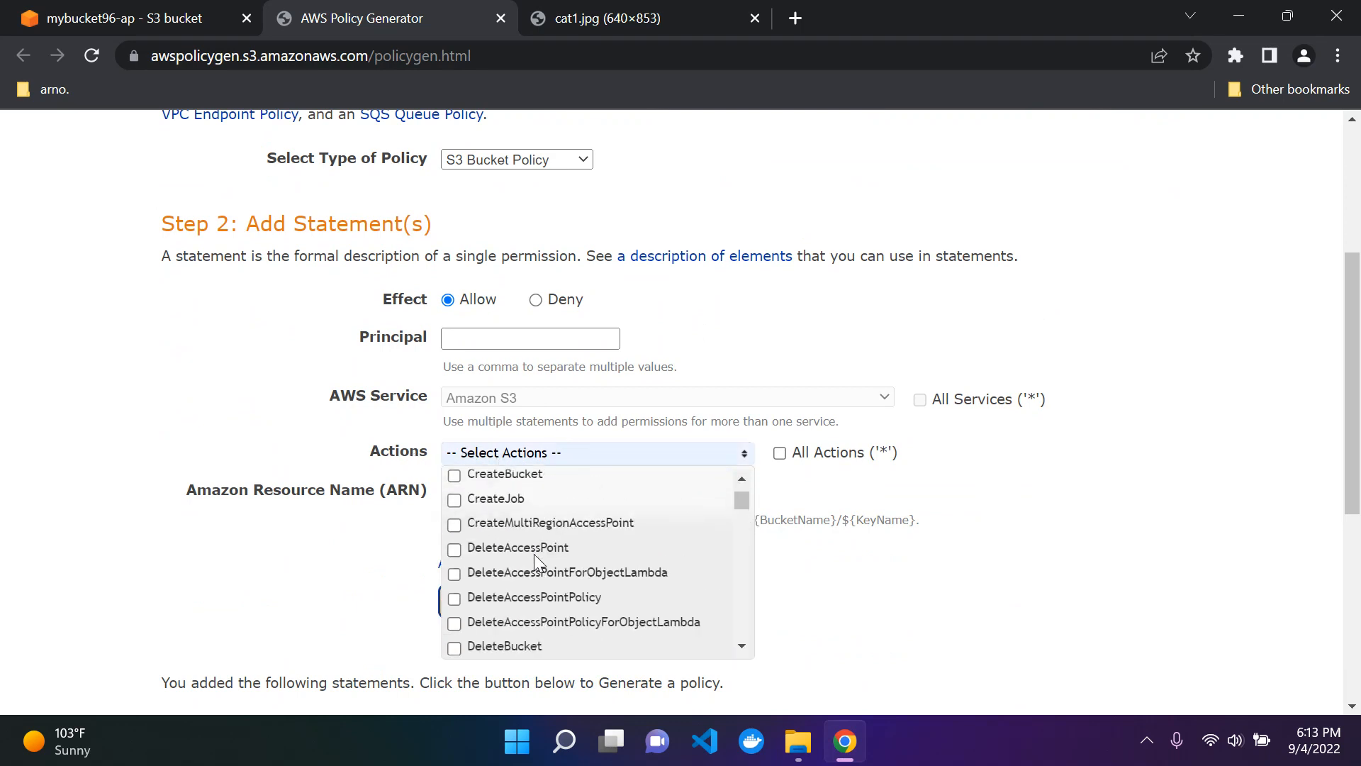
{"action": "scroll", "coordinate": [533, 554], "scroll_direction": "up", "scroll_amount": 3}
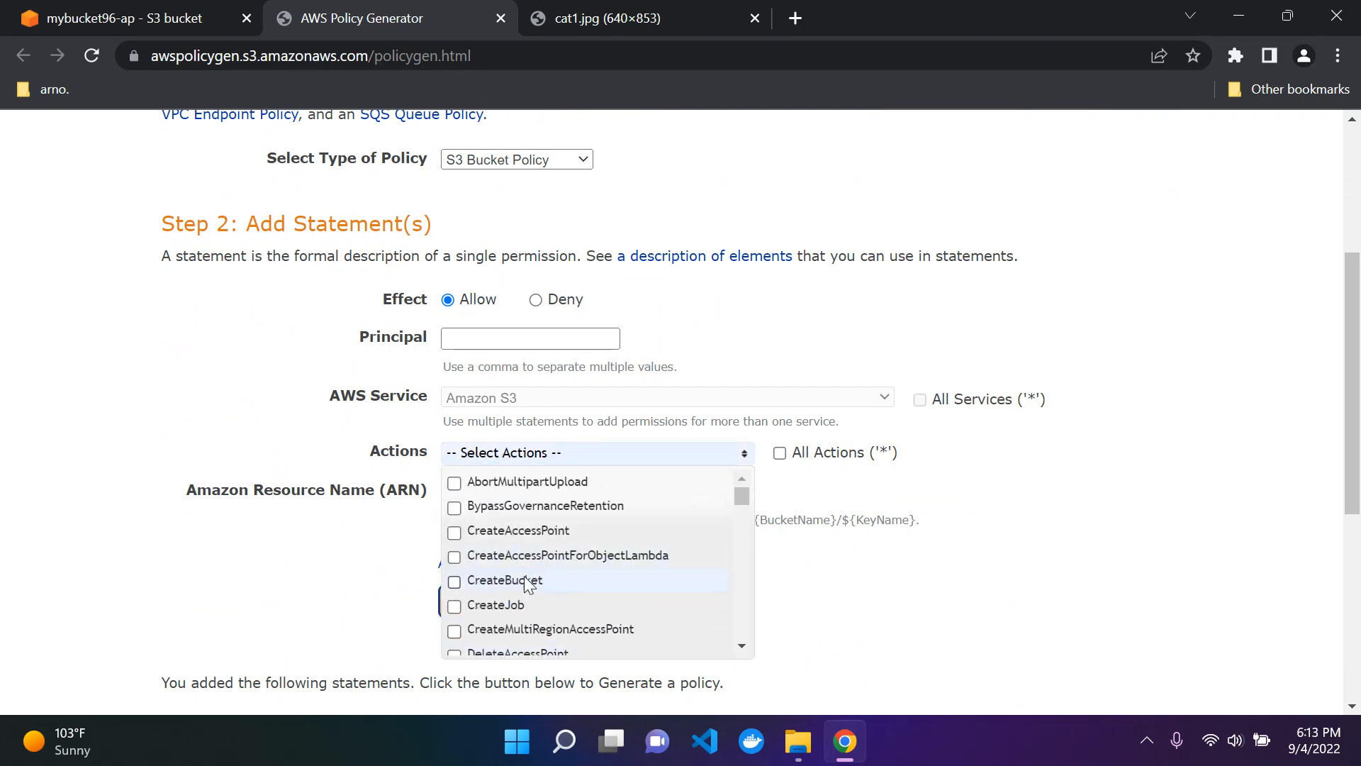
{"action": "scroll", "coordinate": [600, 544], "scroll_direction": "down", "scroll_amount": 12}
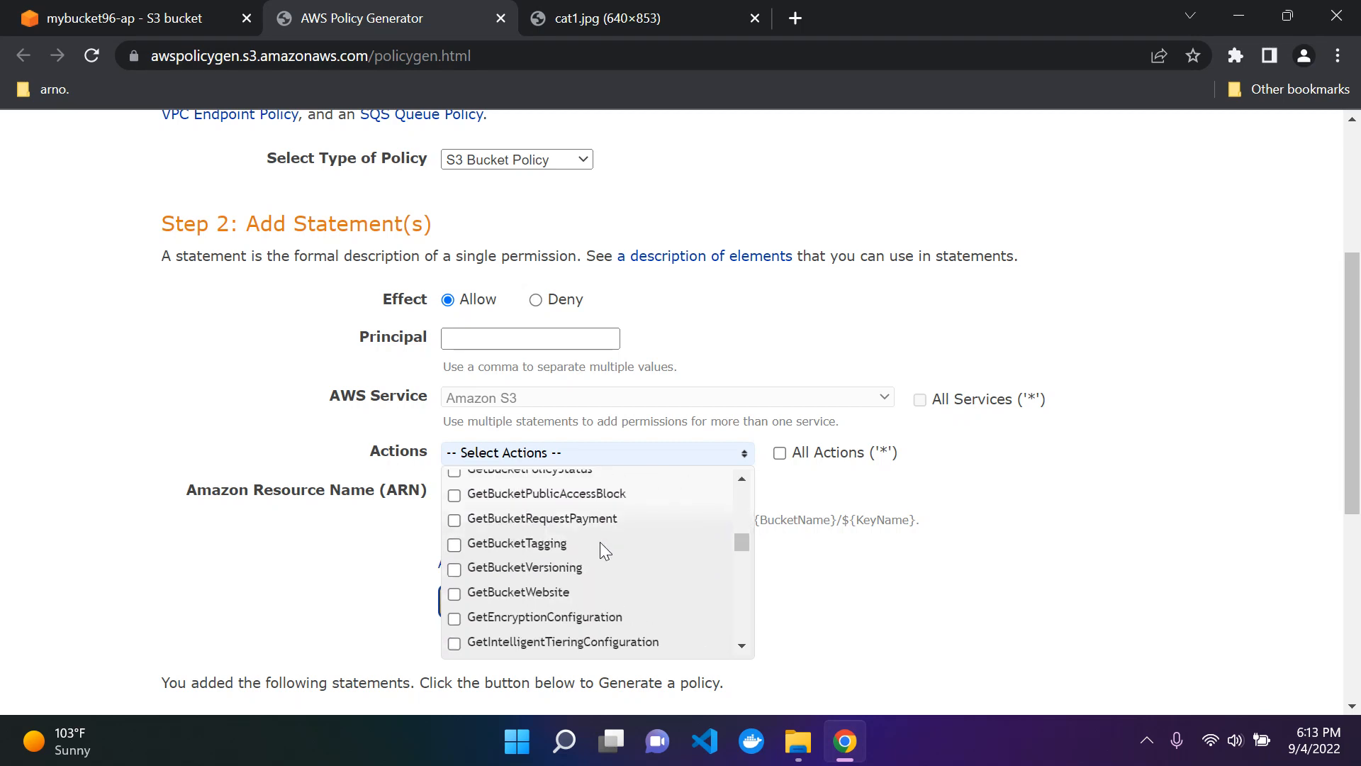
{"action": "scroll", "coordinate": [600, 541], "scroll_direction": "up", "scroll_amount": 4}
{"action": "scroll", "coordinate": [535, 576], "scroll_direction": "down", "scroll_amount": 4}
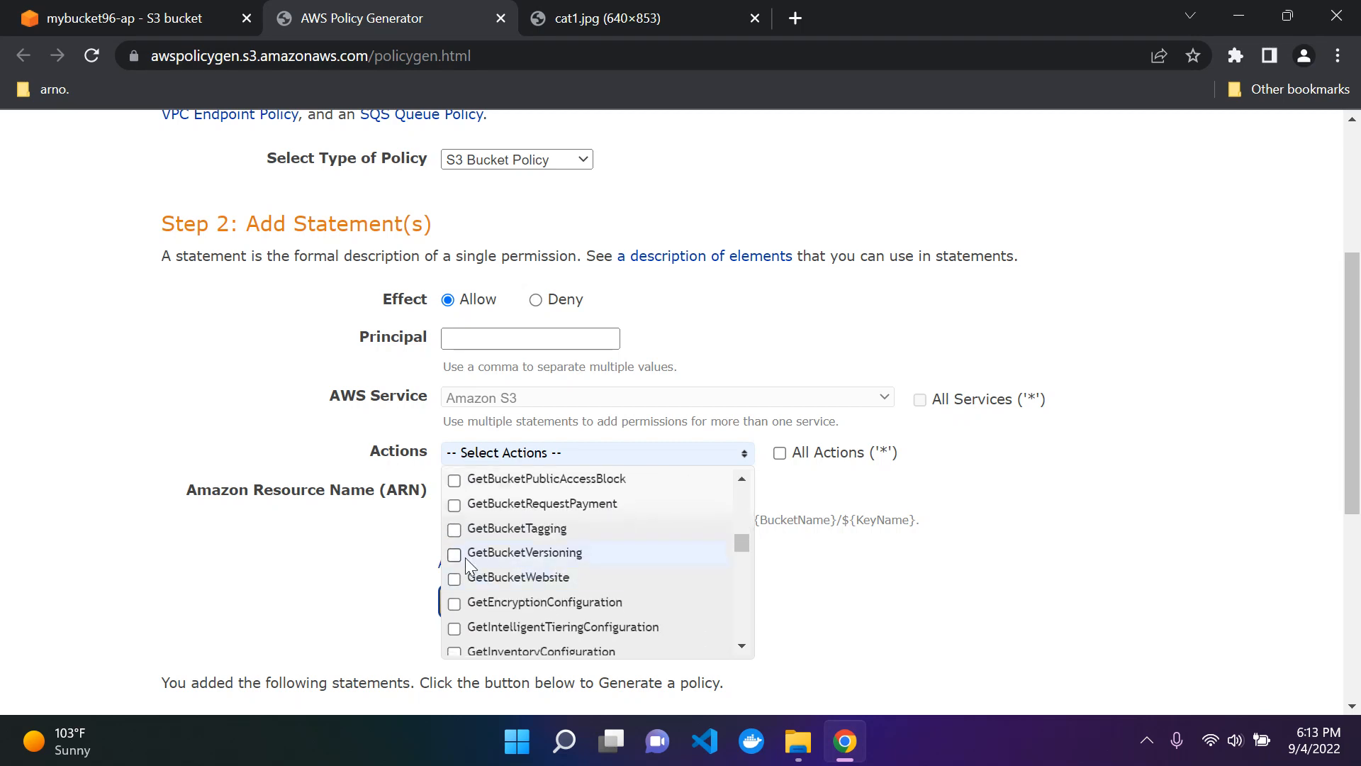
{"action": "scroll", "coordinate": [577, 556], "scroll_direction": "down", "scroll_amount": 12}
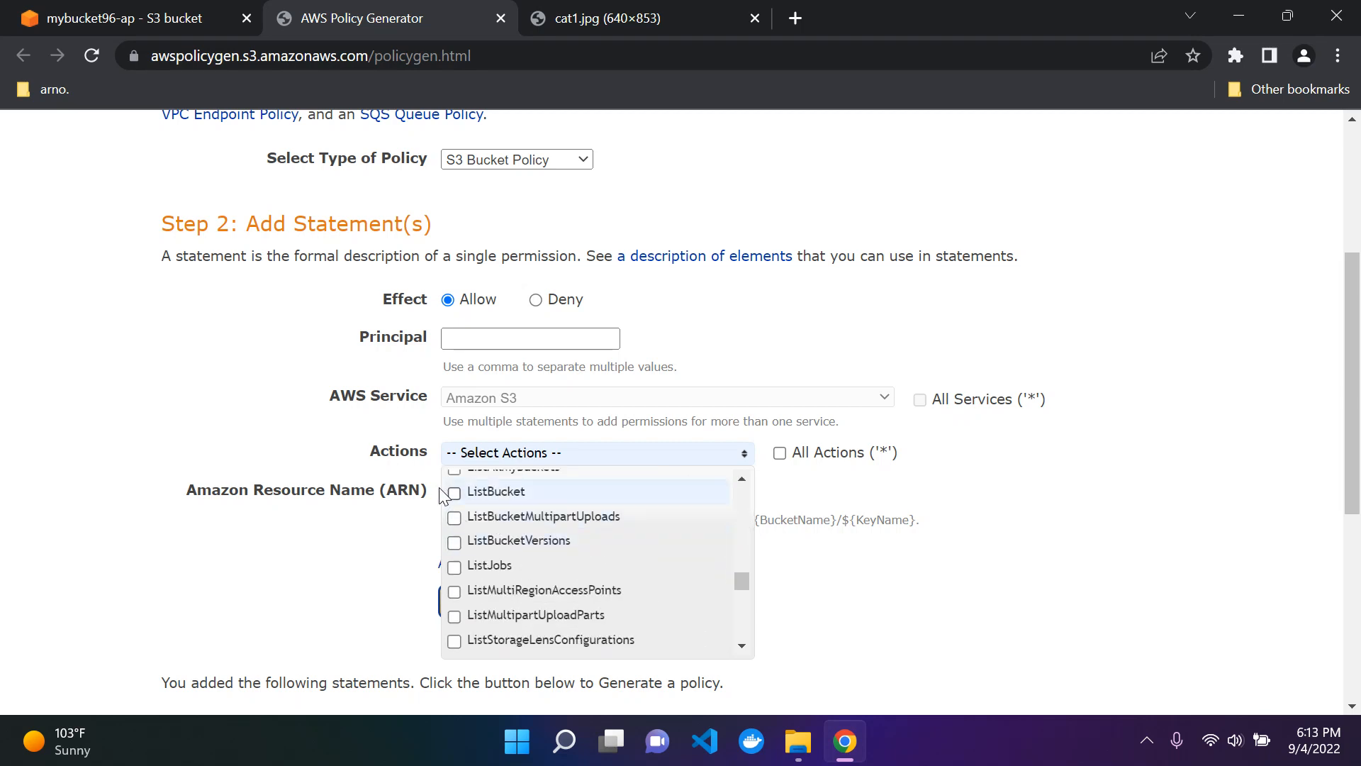
{"action": "scroll", "coordinate": [526, 494], "scroll_direction": "down", "scroll_amount": 6}
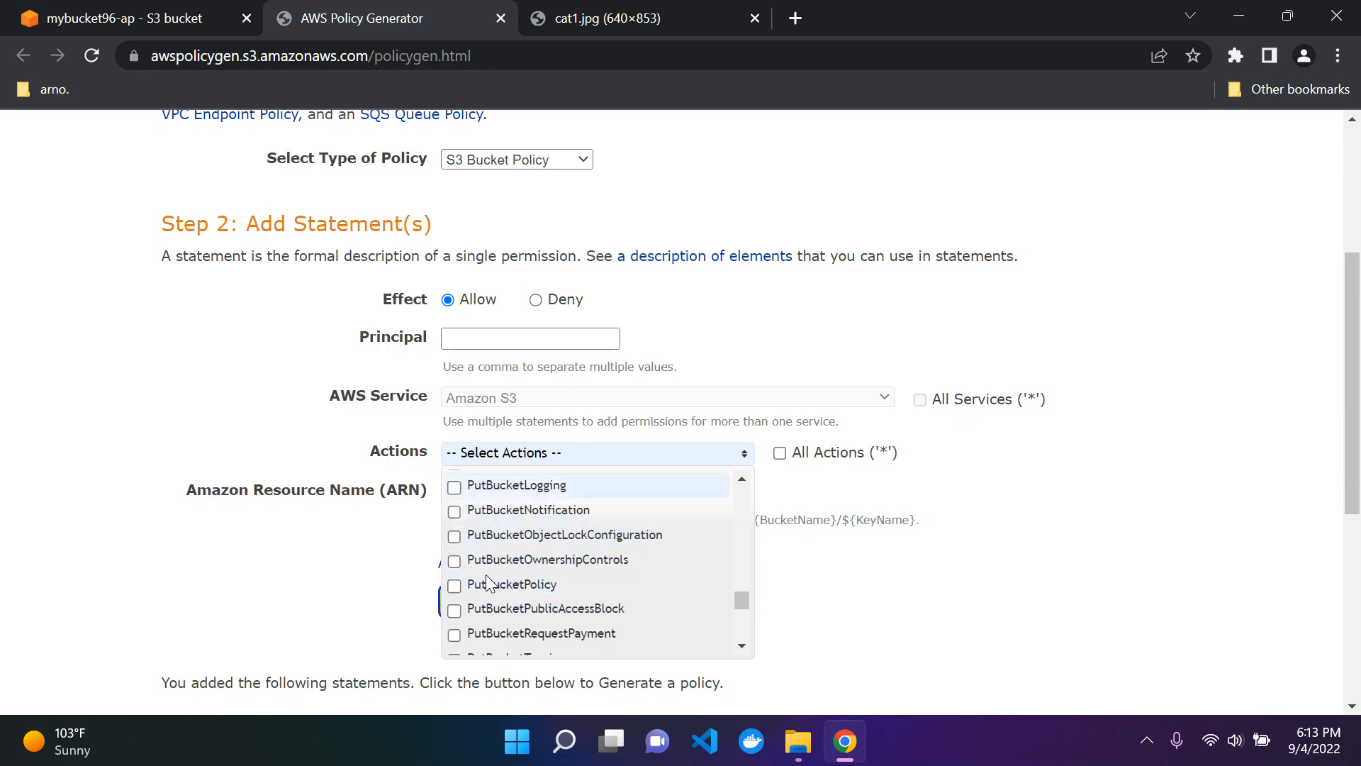
{"action": "scroll", "coordinate": [575, 530], "scroll_direction": "down", "scroll_amount": 10}
{"action": "scroll", "coordinate": [568, 549], "scroll_direction": "up", "scroll_amount": 7}
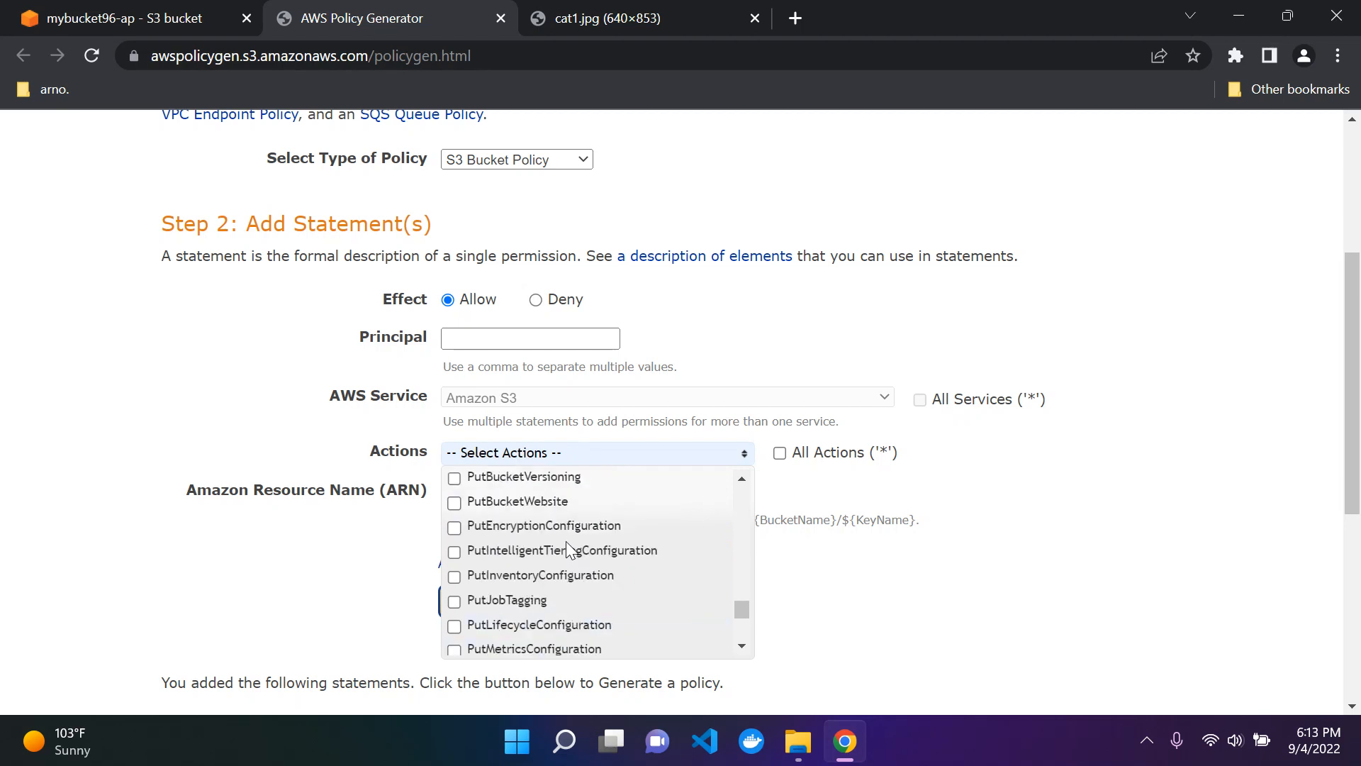
{"action": "scroll", "coordinate": [567, 545], "scroll_direction": "up", "scroll_amount": 10}
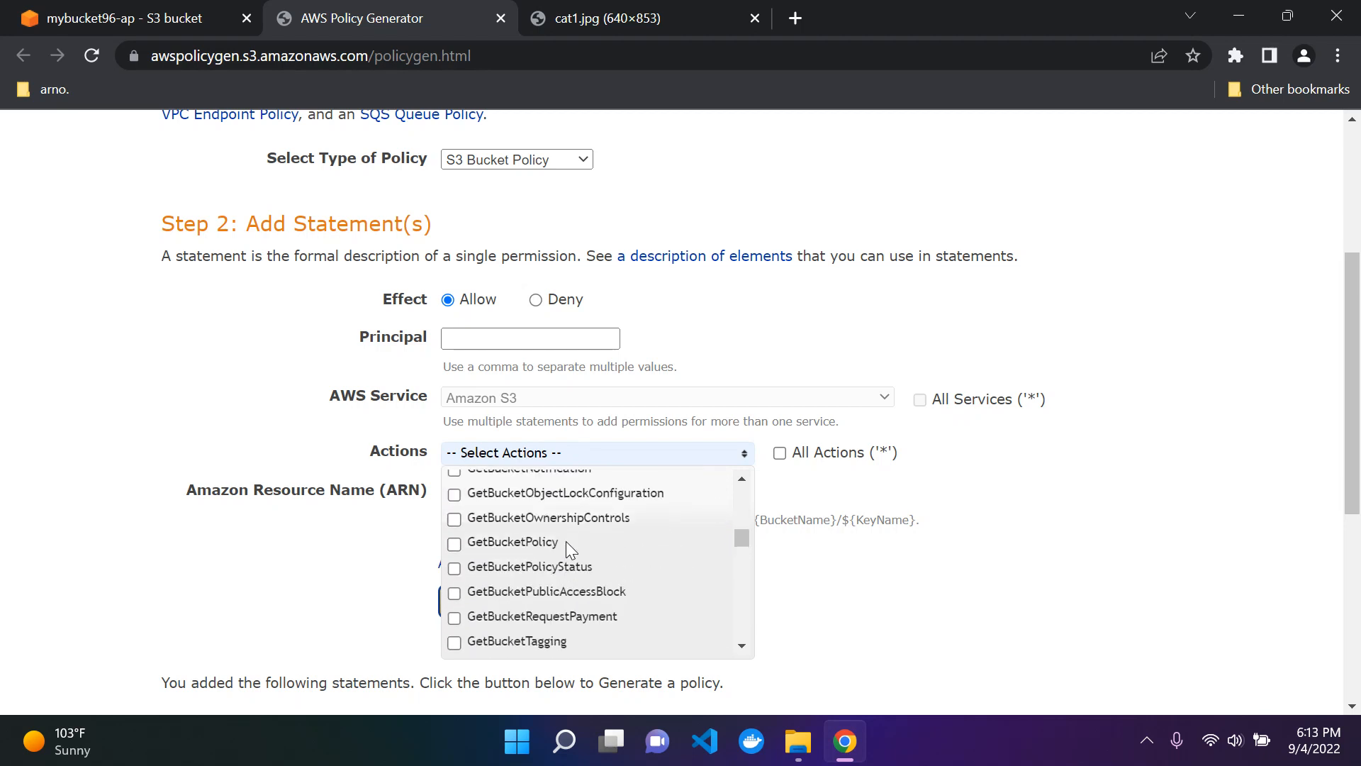
{"action": "scroll", "coordinate": [566, 541], "scroll_direction": "up", "scroll_amount": 3}
{"action": "scroll", "coordinate": [560, 530], "scroll_direction": "up", "scroll_amount": 7}
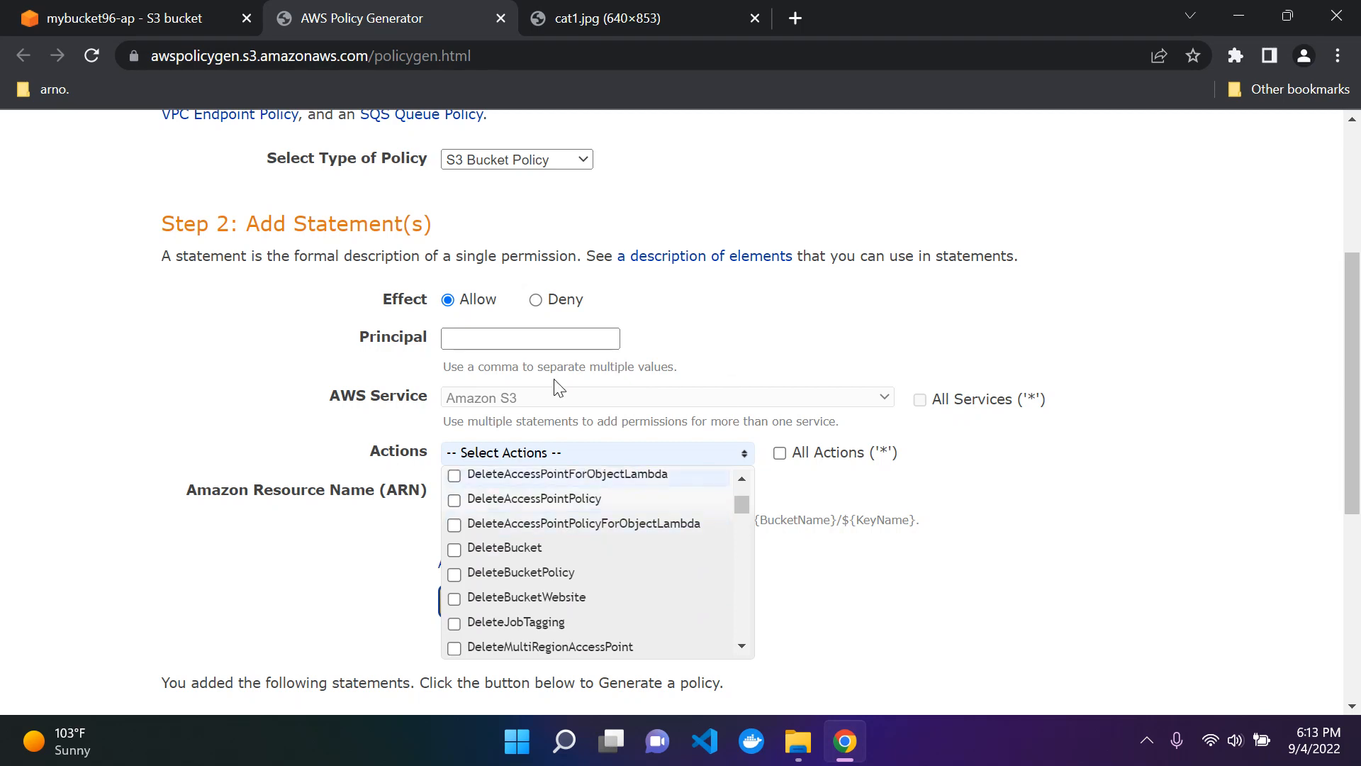
{"action": "left_click", "coordinate": [786, 346]}
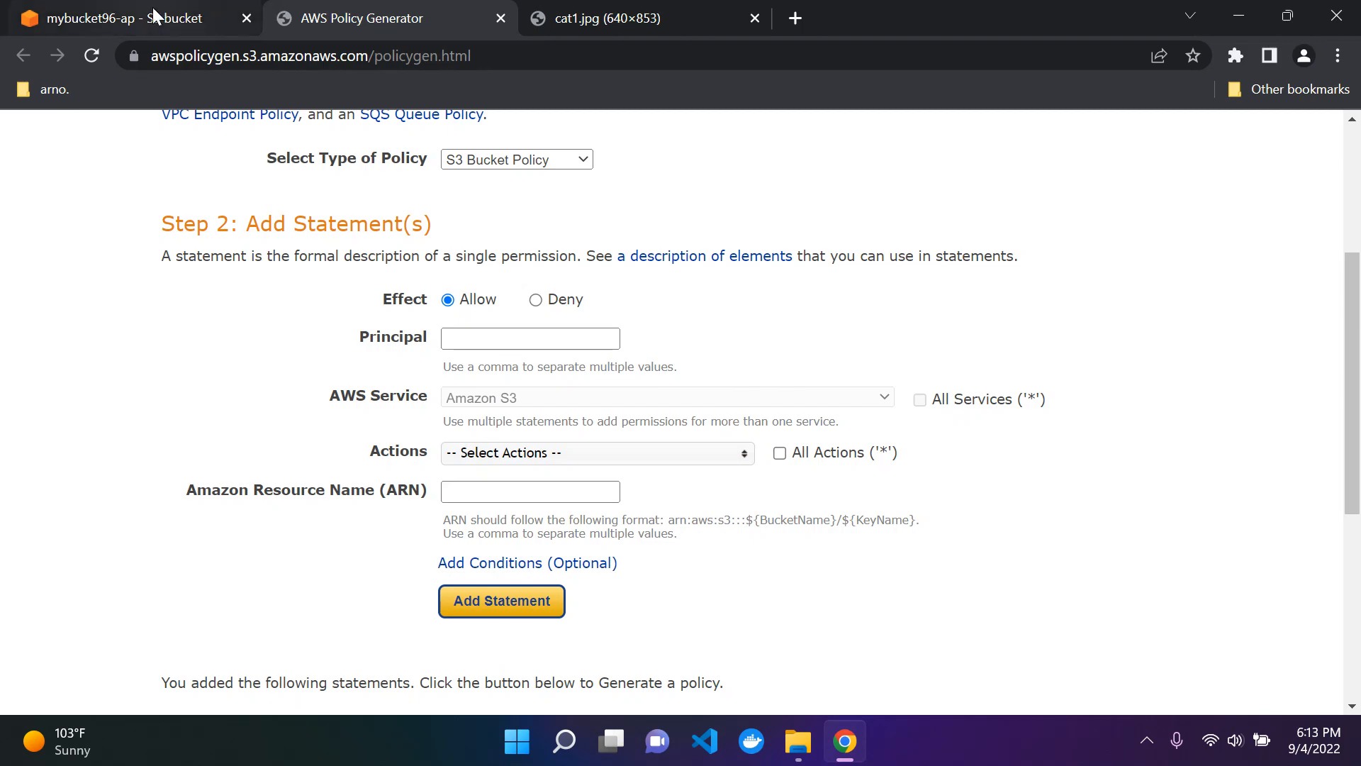
Step: Look over the policy generator form and return to the cat1.jpg object page in the S3 console
{"action": "scroll", "coordinate": [425, 333], "scroll_direction": "up", "scroll_amount": 3}
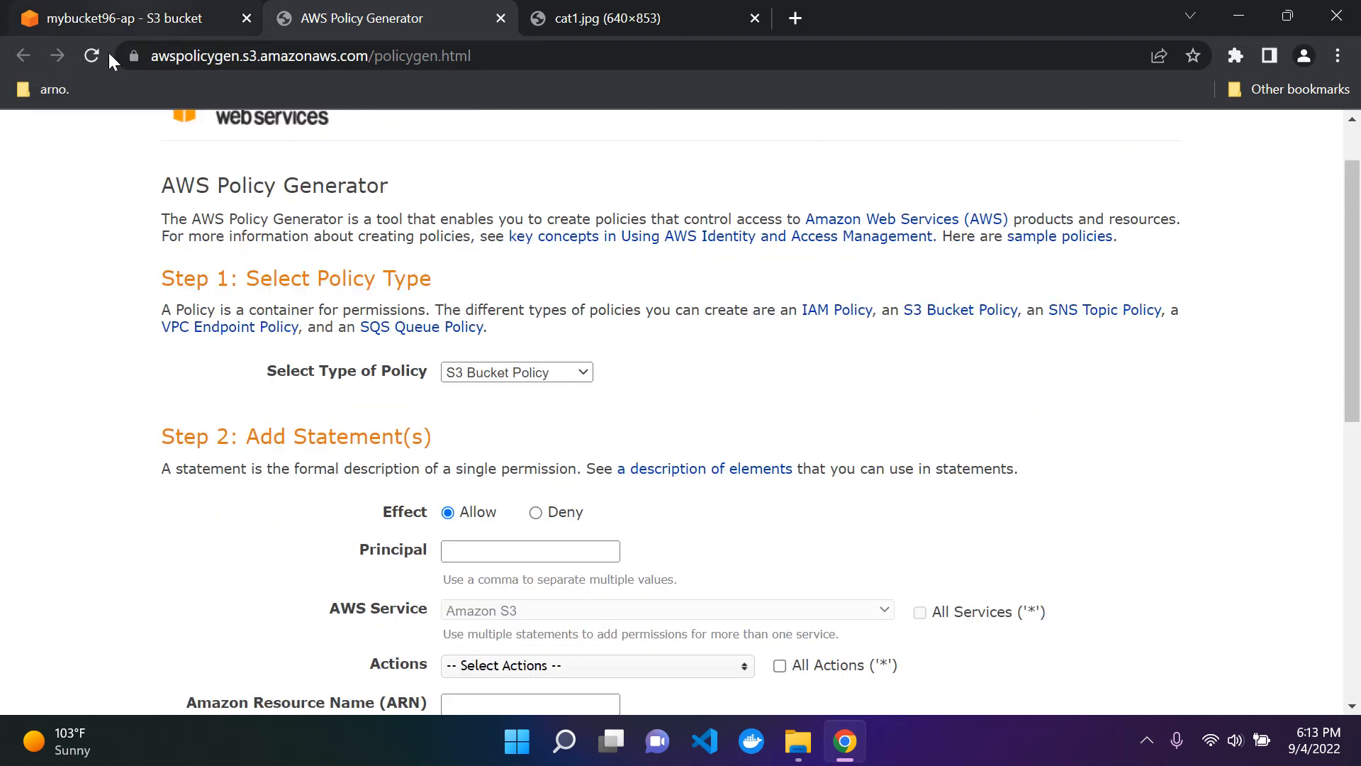
{"action": "scroll", "coordinate": [142, 400], "scroll_direction": "down", "scroll_amount": 1}
{"action": "scroll", "coordinate": [139, 396], "scroll_direction": "down", "scroll_amount": 2}
{"action": "left_click", "coordinate": [166, 10]}
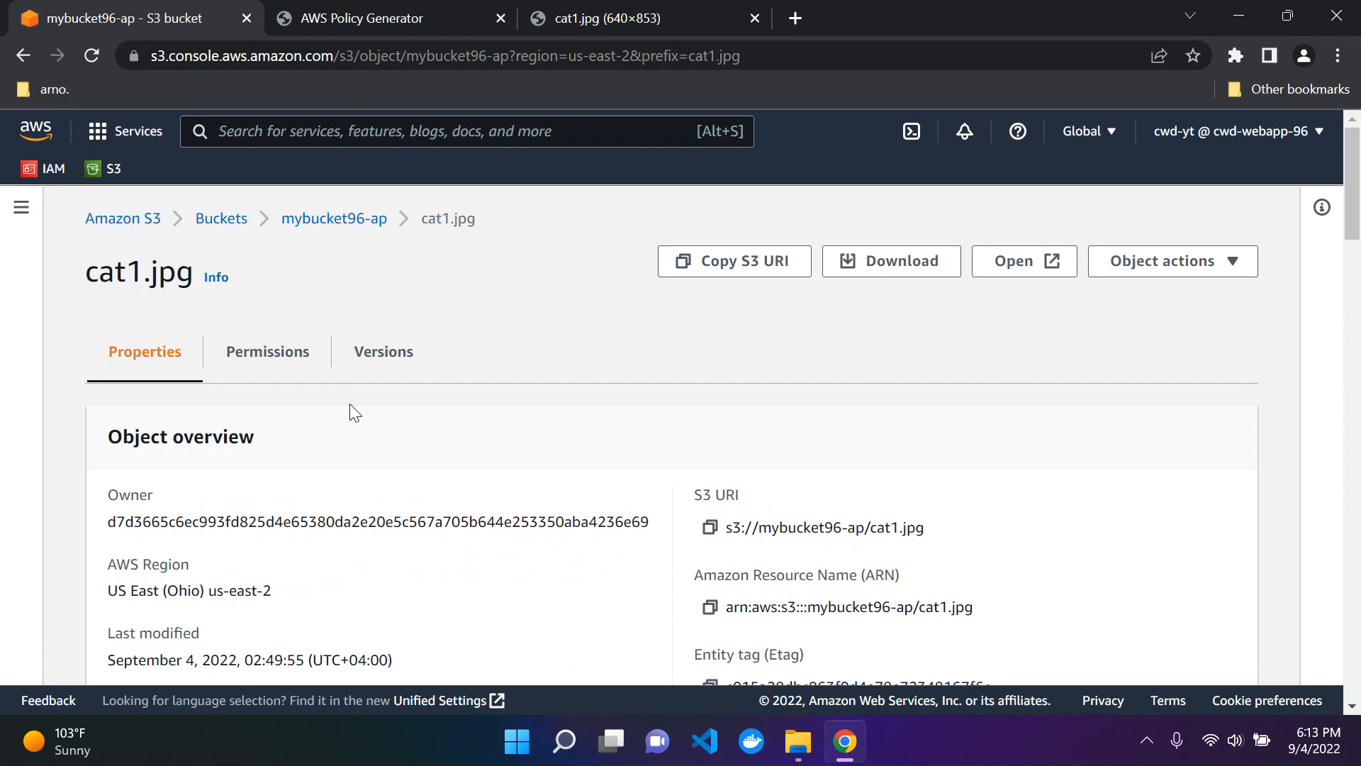
{"action": "scroll", "coordinate": [360, 401], "scroll_direction": "down", "scroll_amount": 3}
{"action": "scroll", "coordinate": [362, 401], "scroll_direction": "up", "scroll_amount": 5}
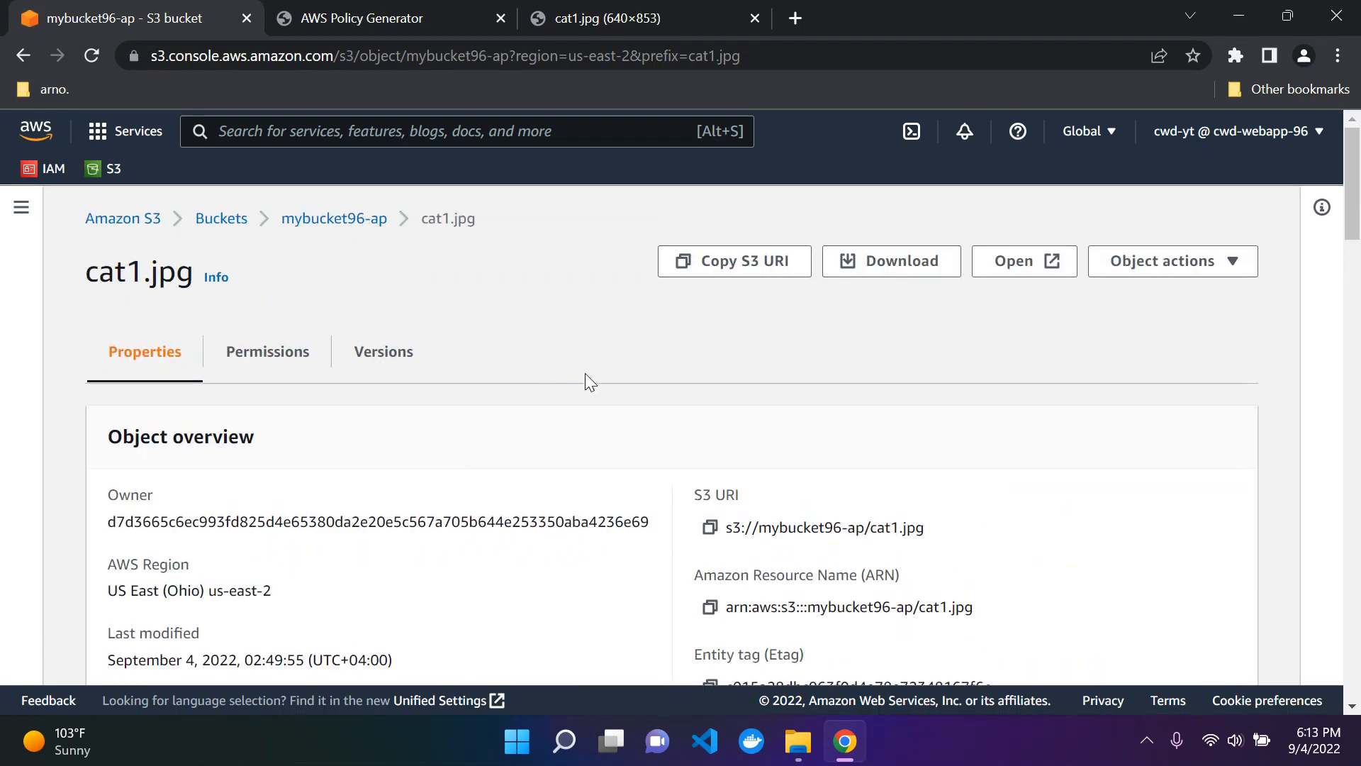